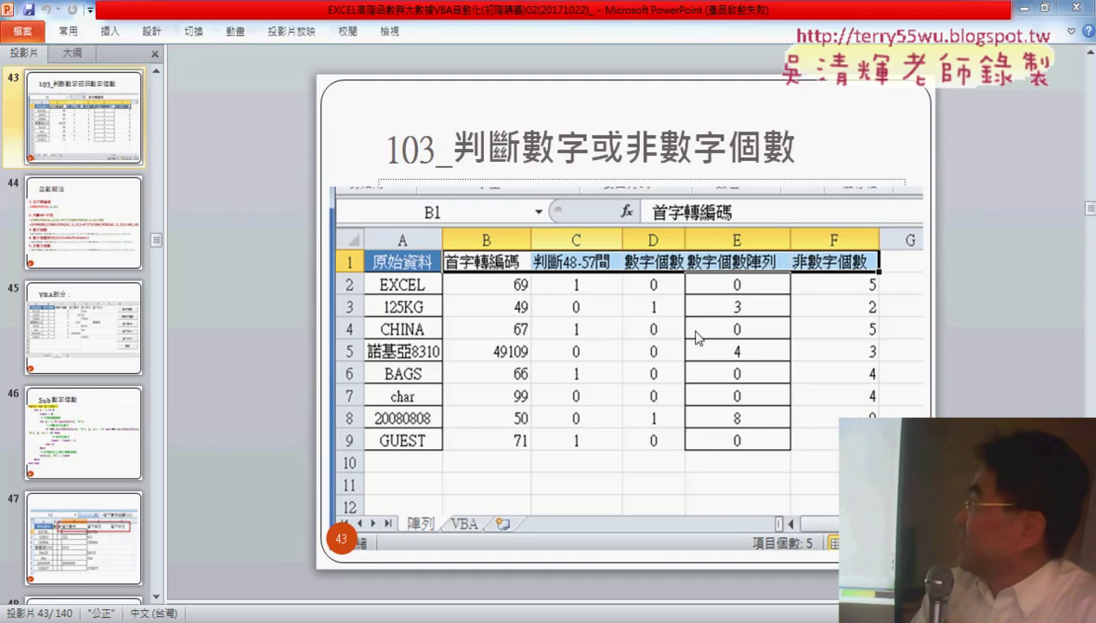
# Step: Page through the formula slides 43–45 and minimize PowerPoint to show the Excel sample sheet
pyautogui.scroll(-2, 717, 346)
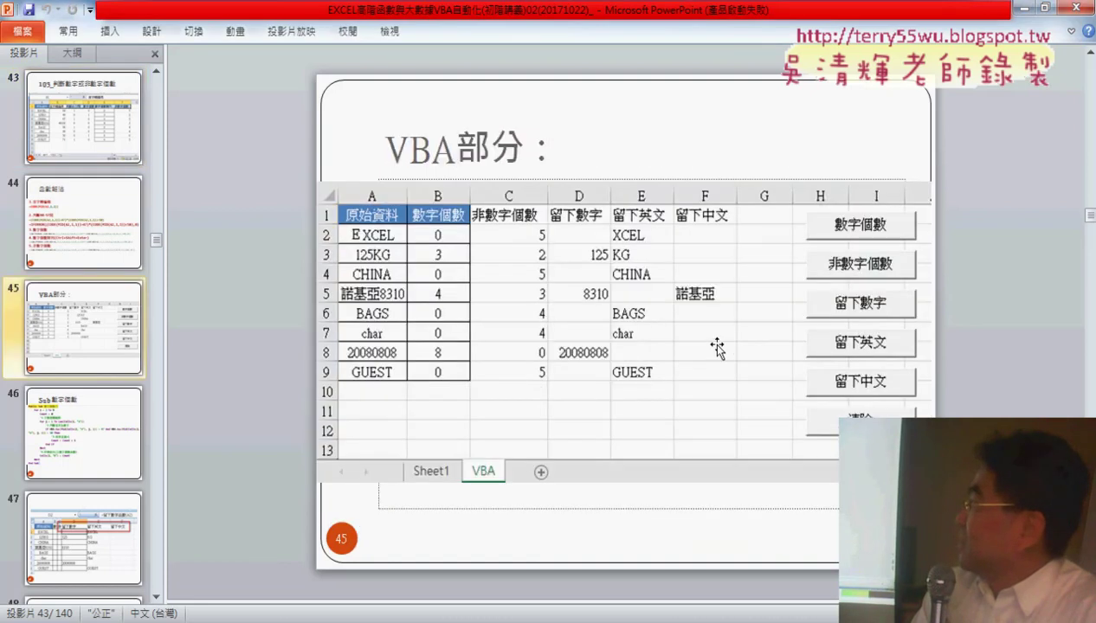
pyautogui.scroll(1, 717, 347)
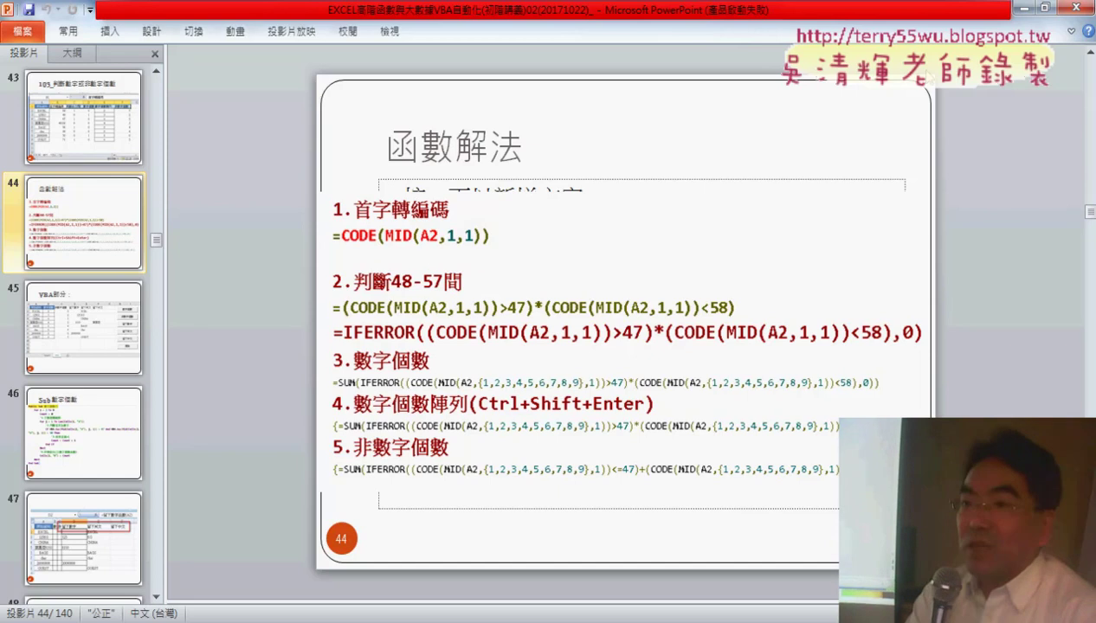
pyautogui.click(1025, 11)
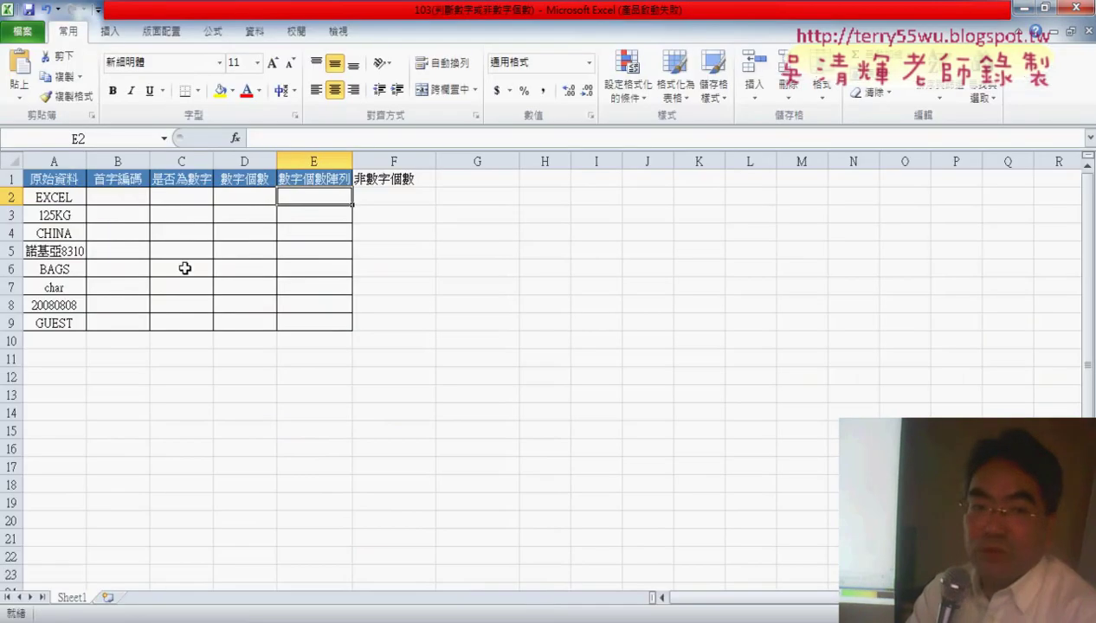
# Step: Enter =MID(A2,1,1) in B2 using the function dialog
pyautogui.click(127, 206)
pyautogui.click(235, 138)
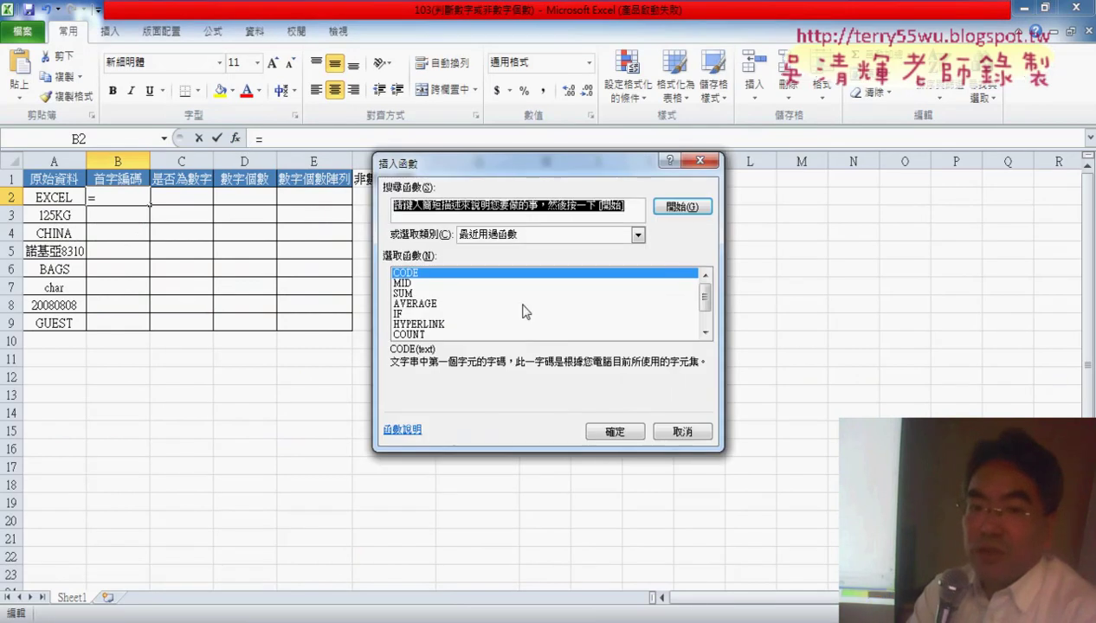
pyautogui.doubleClick(415, 283)
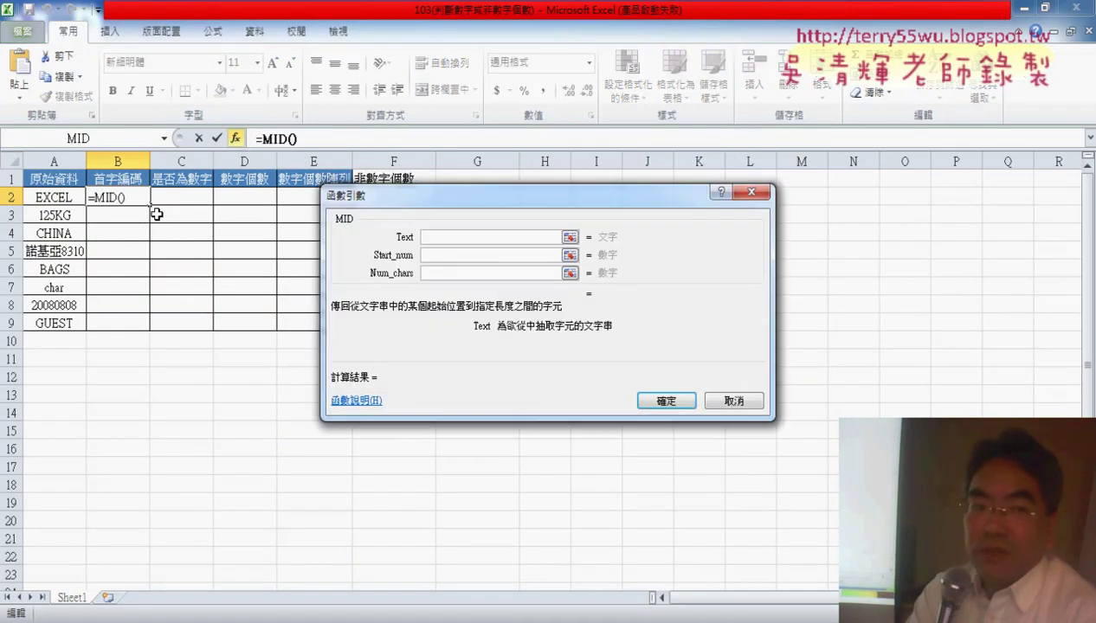
pyautogui.click(57, 200)
pyautogui.click(439, 256)
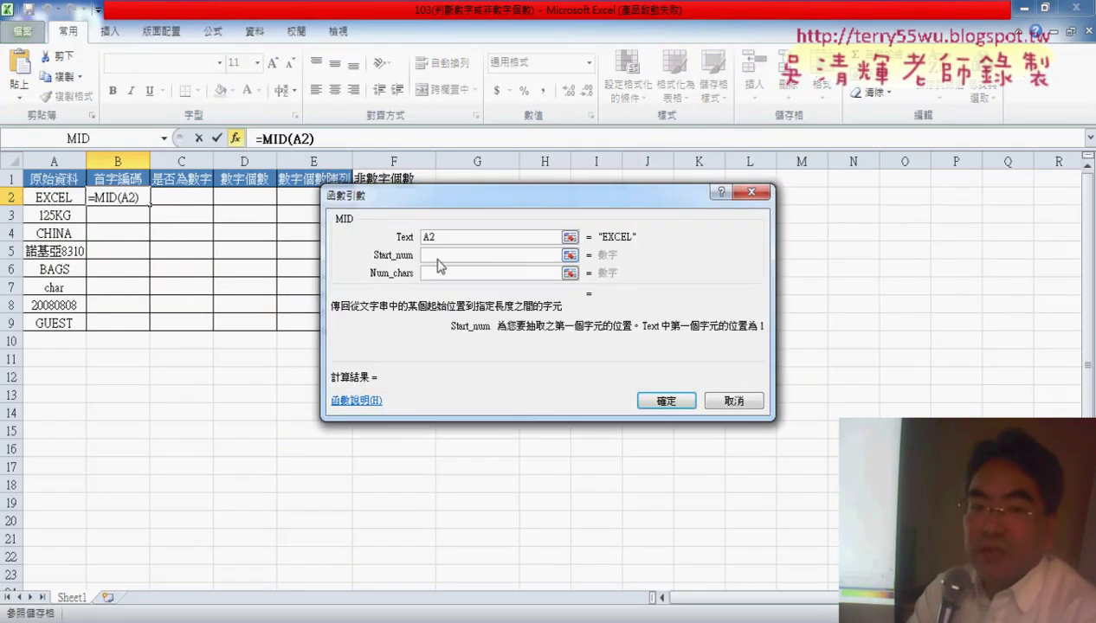
pyautogui.write('1')
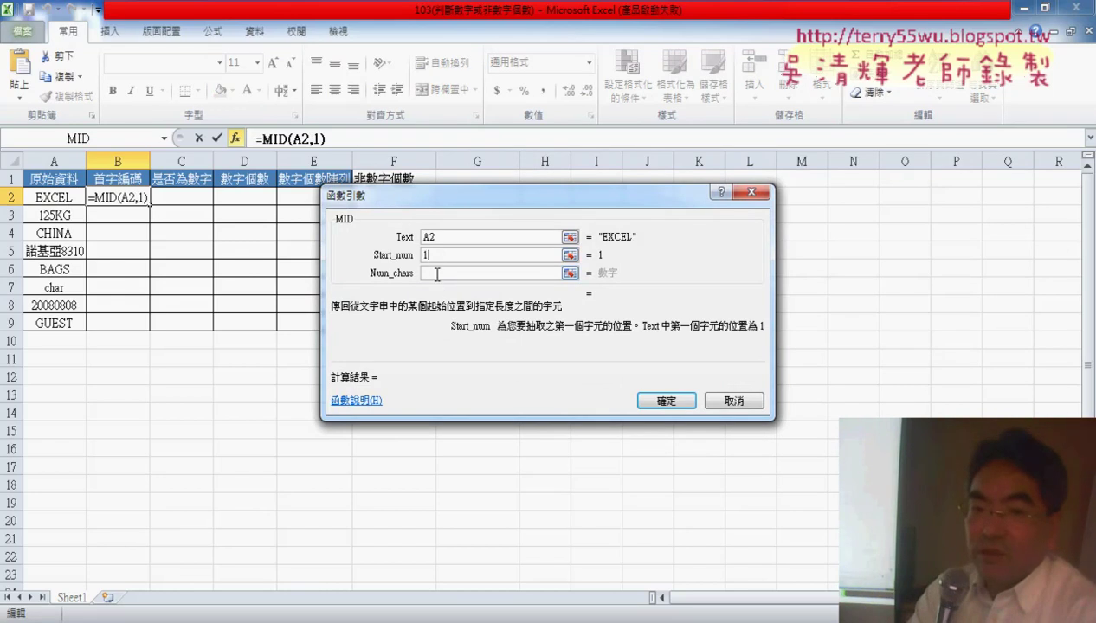
pyautogui.click(438, 275)
pyautogui.write('1')
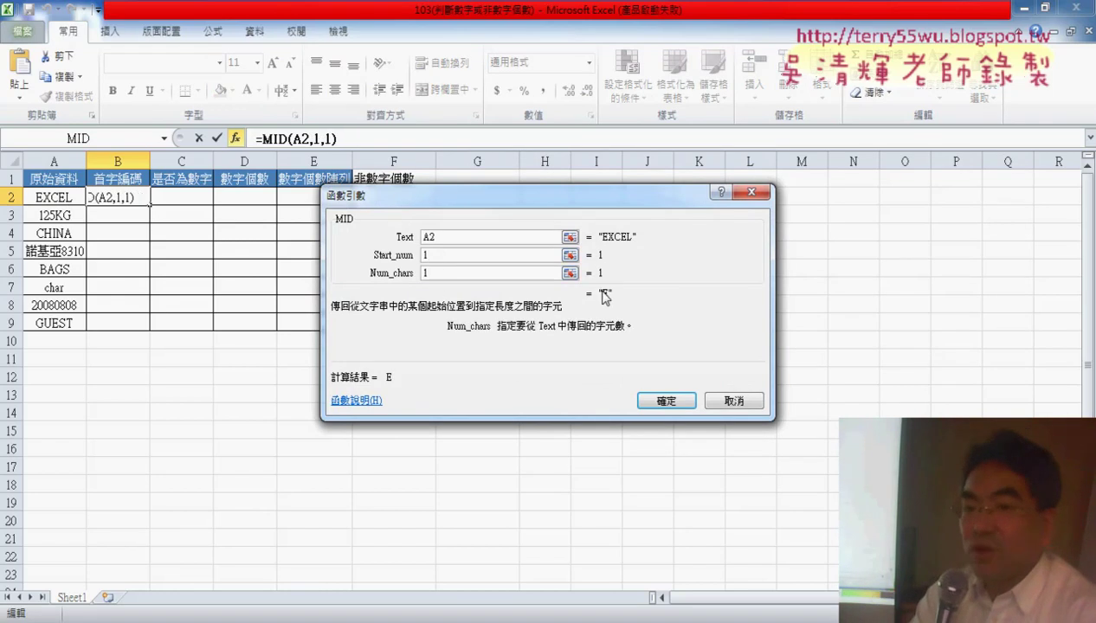
pyautogui.click(666, 400)
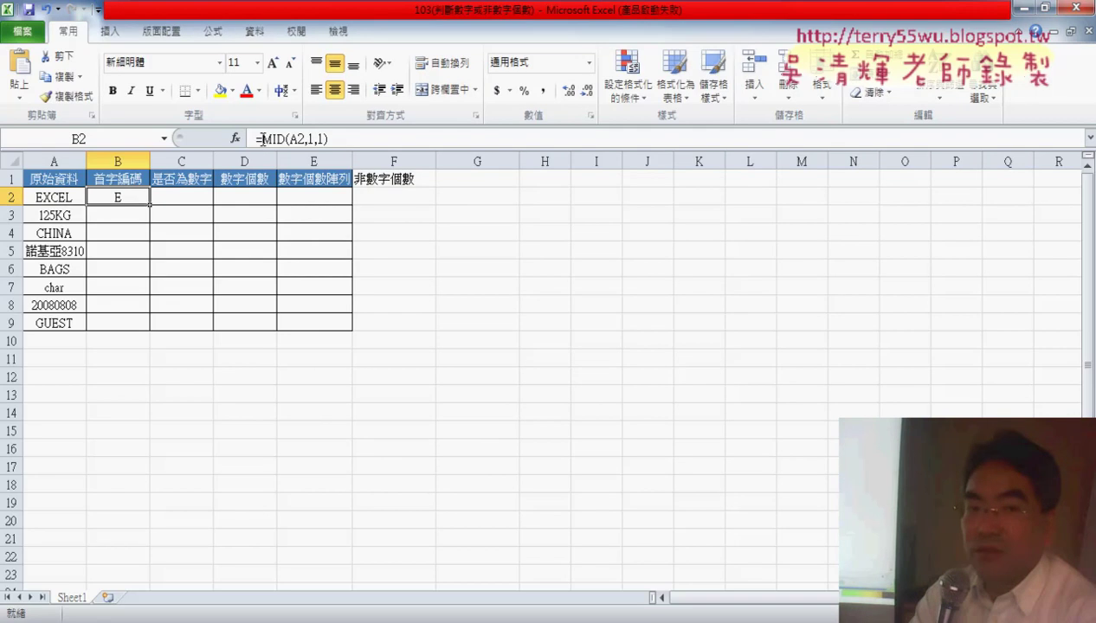
# Step: Wrap it in CODE so B2 holds =CODE(MID(A2,1,1)), returning 69
pyautogui.moveTo(262, 139); pyautogui.dragTo(327, 139)
pyautogui.rightClick(320, 141)
pyautogui.click(355, 149)
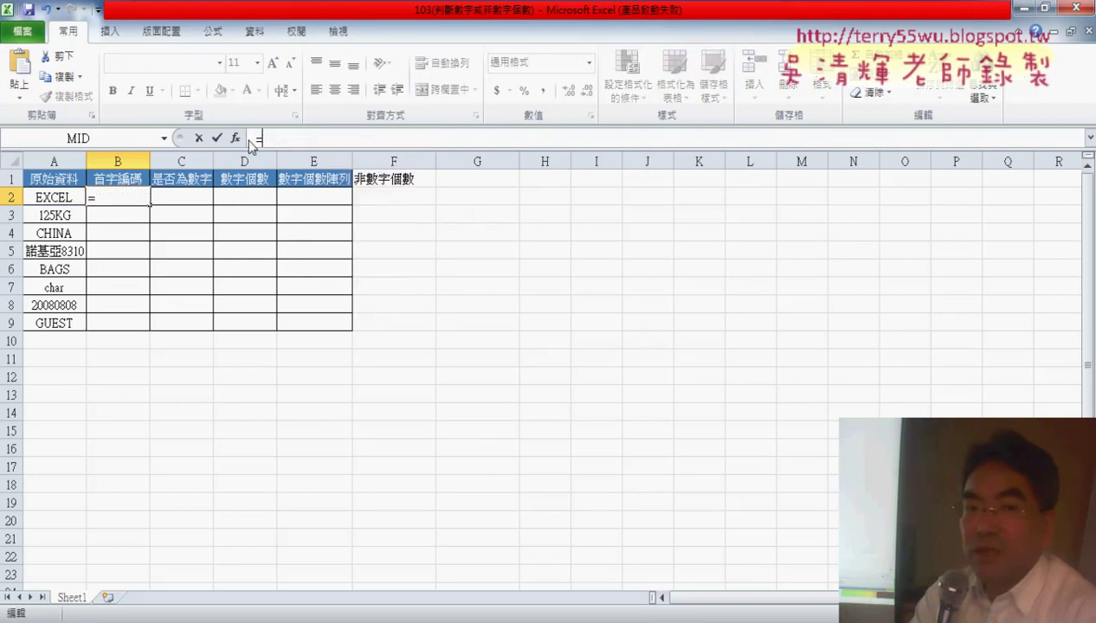
pyautogui.click(236, 139)
pyautogui.click(421, 283)
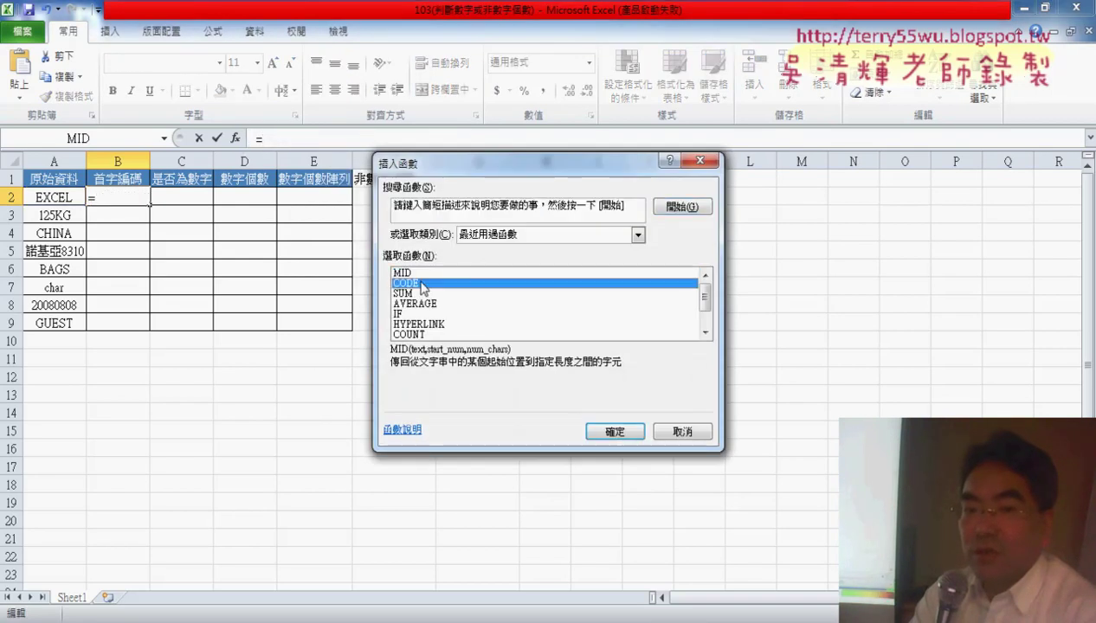
pyautogui.doubleClick(418, 284)
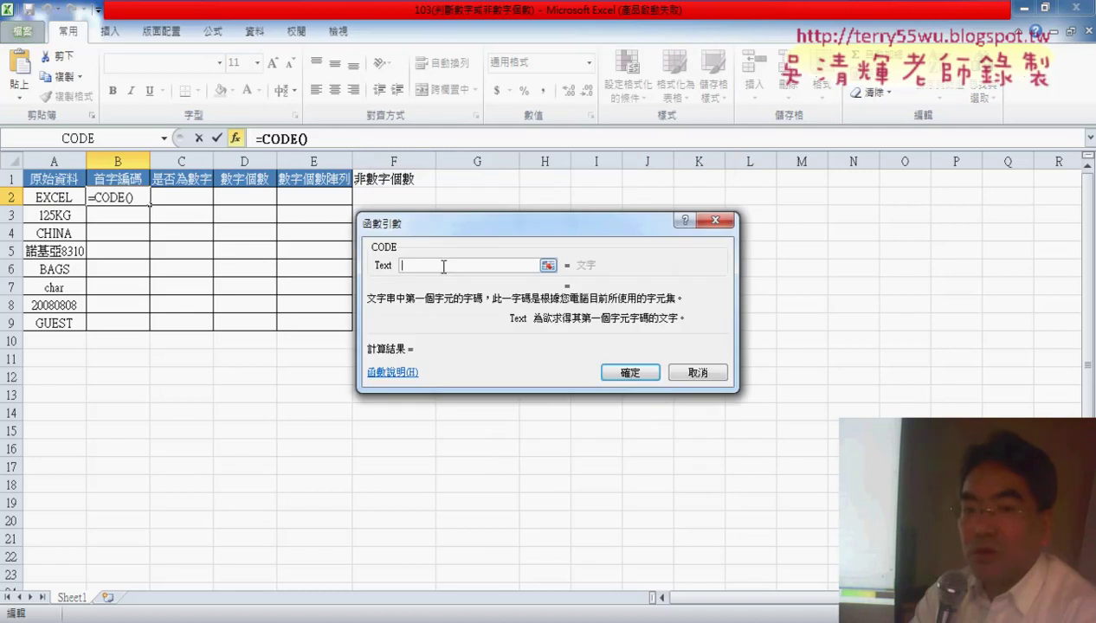
pyautogui.rightClick(443, 266)
pyautogui.click(479, 318)
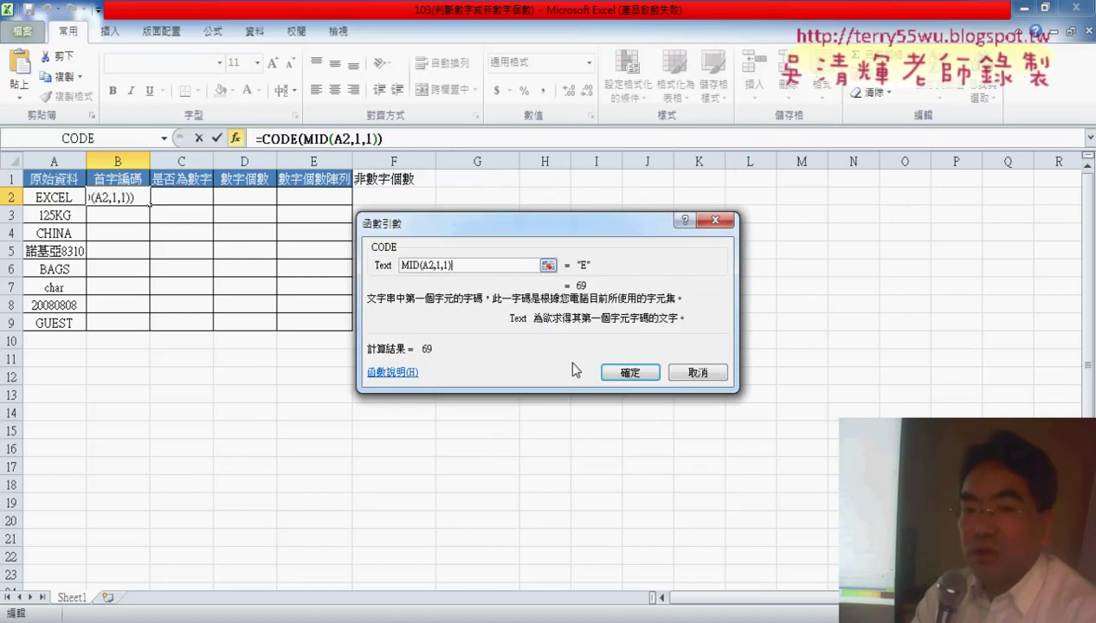
pyautogui.click(624, 377)
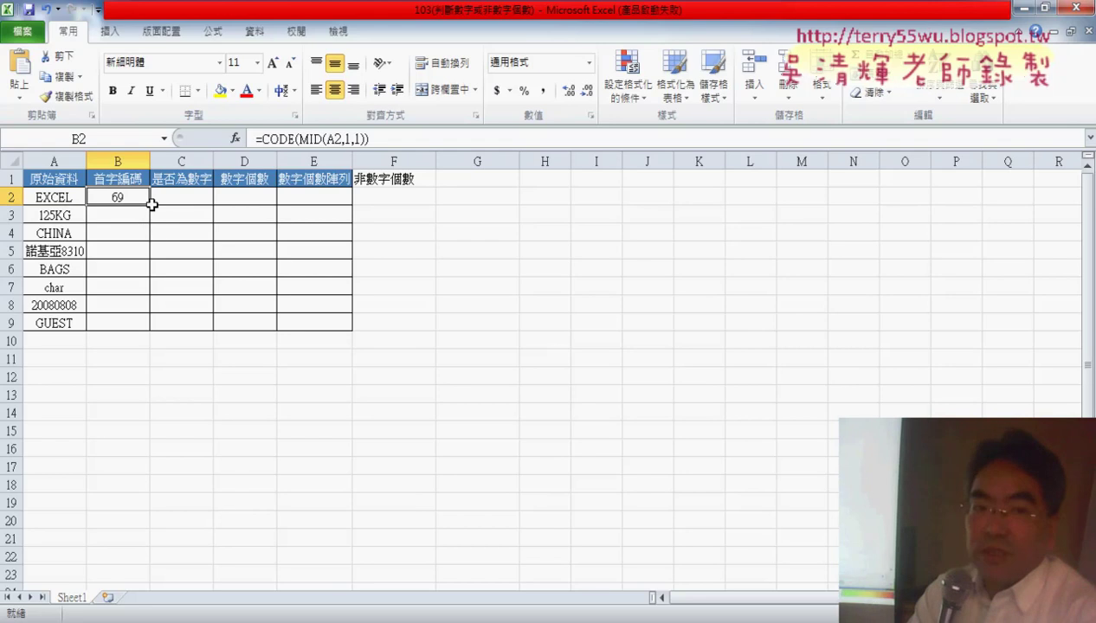
# Step: Change B2's MID start position to 2, then to 3, so it returns 67
pyautogui.doubleClick(346, 138)
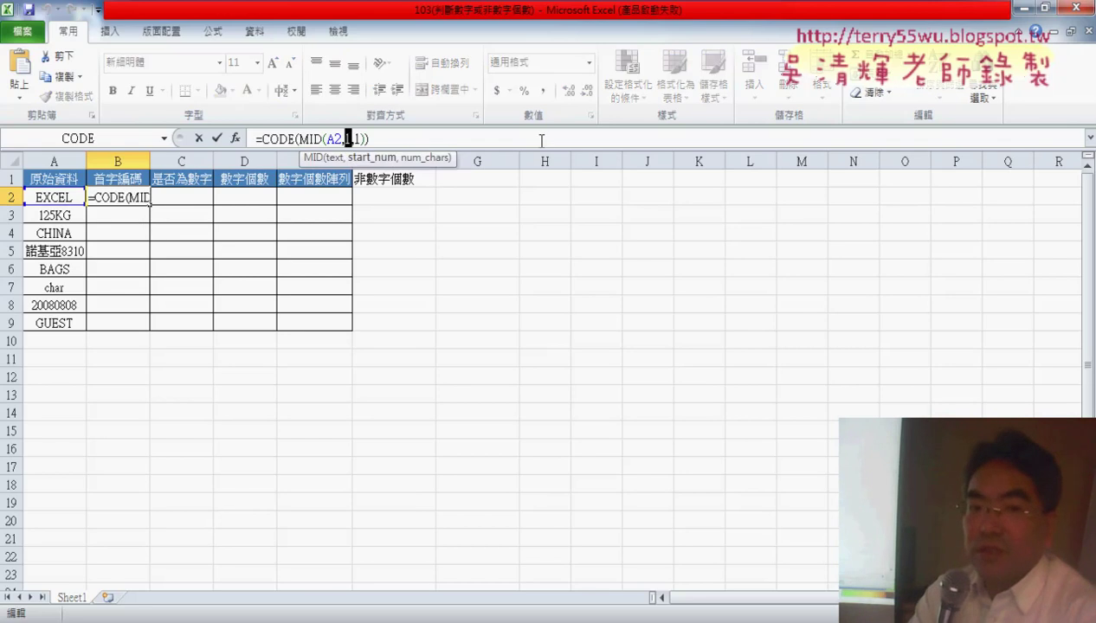
pyautogui.write('2')
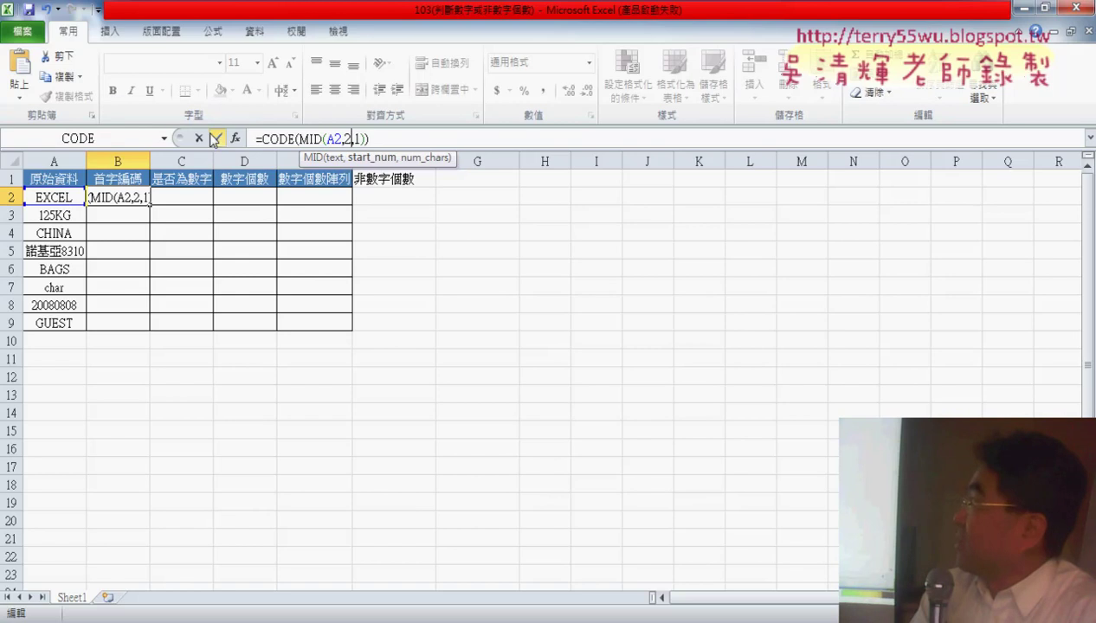
pyautogui.click(217, 139)
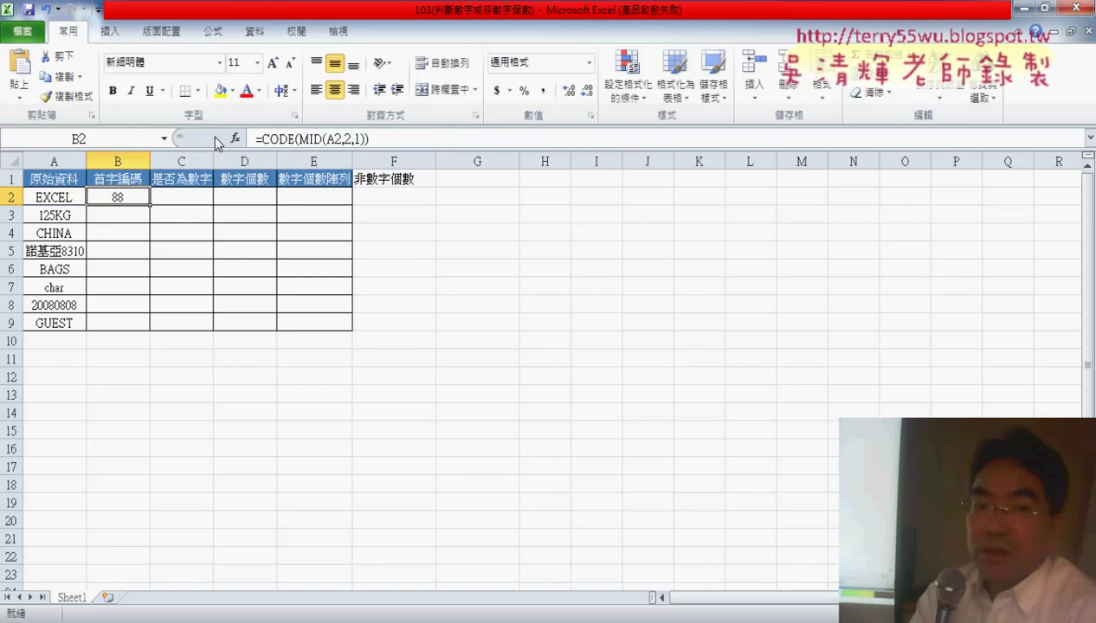
pyautogui.doubleClick(347, 138)
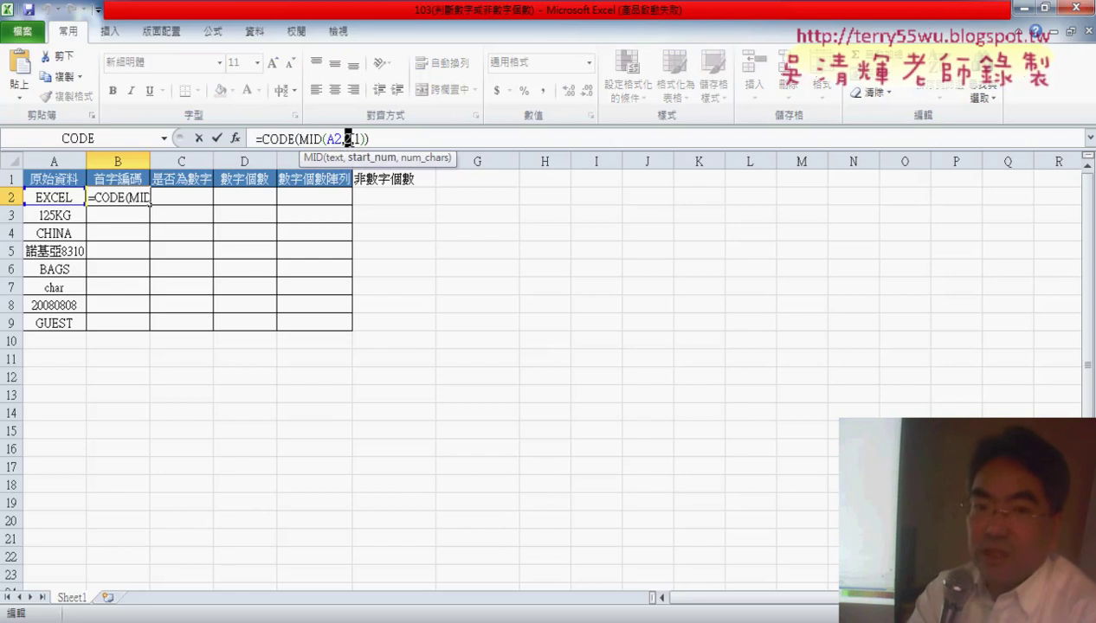
pyautogui.write('3')
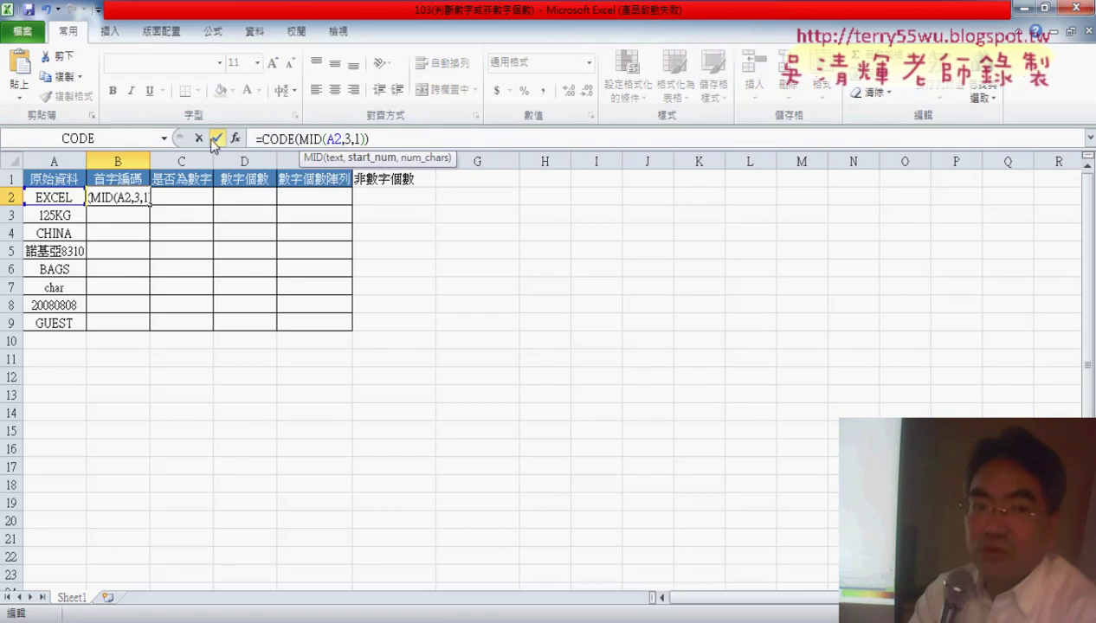
pyautogui.click(215, 139)
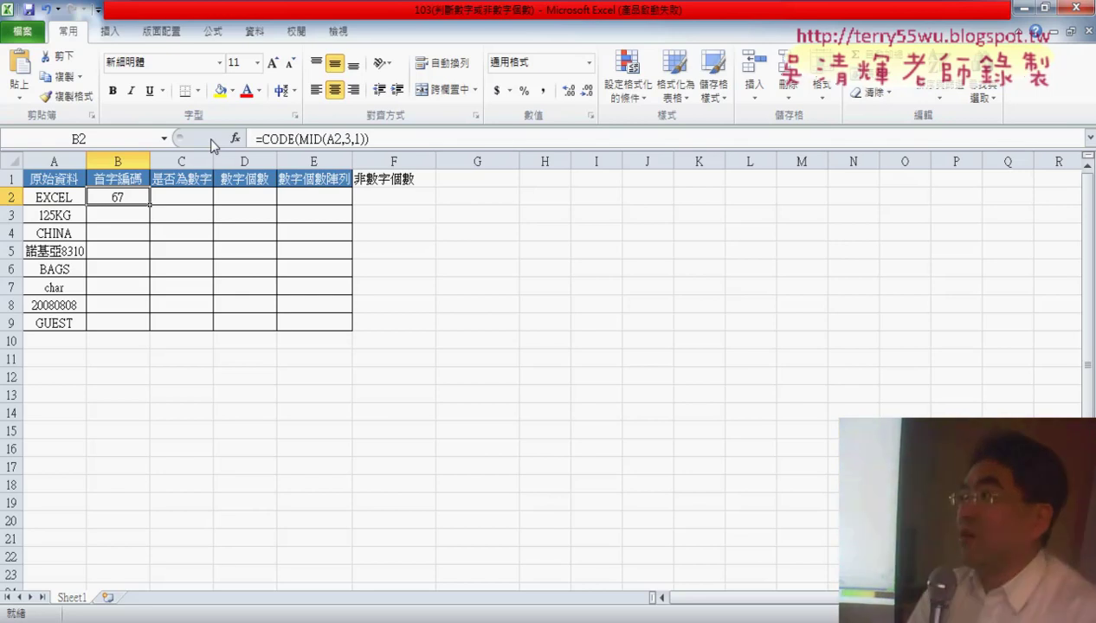
# Step: Fill B2's CODE formula down to B9 and sketch a red boundary arrow beside the table
pyautogui.moveTo(151, 206); pyautogui.dragTo(151, 207)
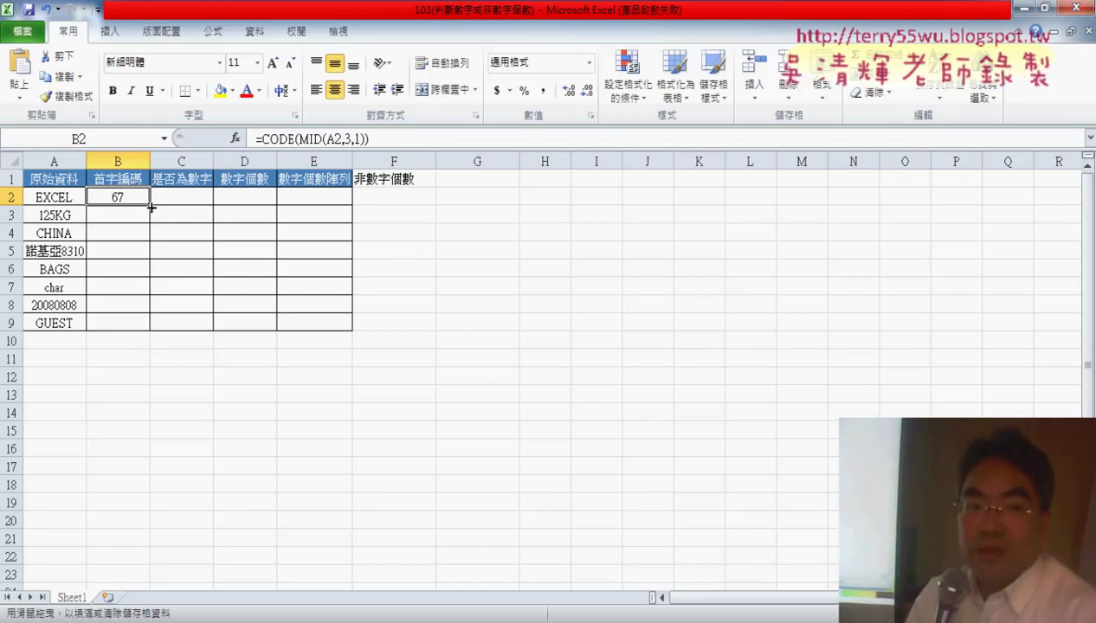
pyautogui.doubleClick(151, 206)
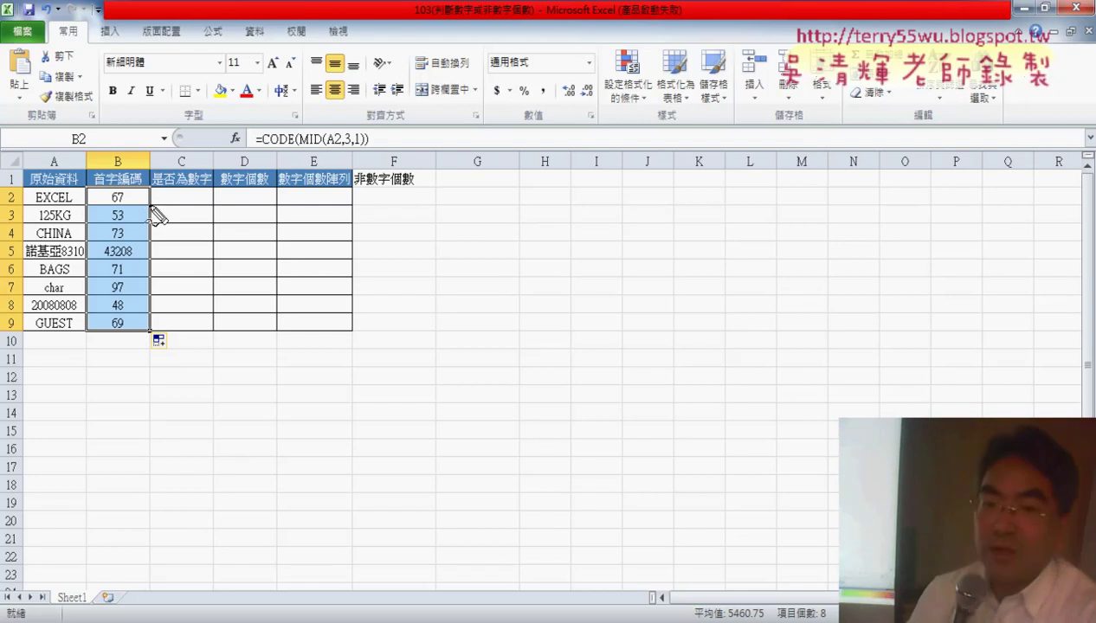
pyautogui.moveTo(522, 176)
pyautogui.mouseDown()
pyautogui.moveTo(522, 253)
pyautogui.moveTo(647, 222)
pyautogui.moveTo(652, 231)
pyautogui.mouseUp()
pyautogui.moveTo(696, 171); pyautogui.dragTo(698, 264)
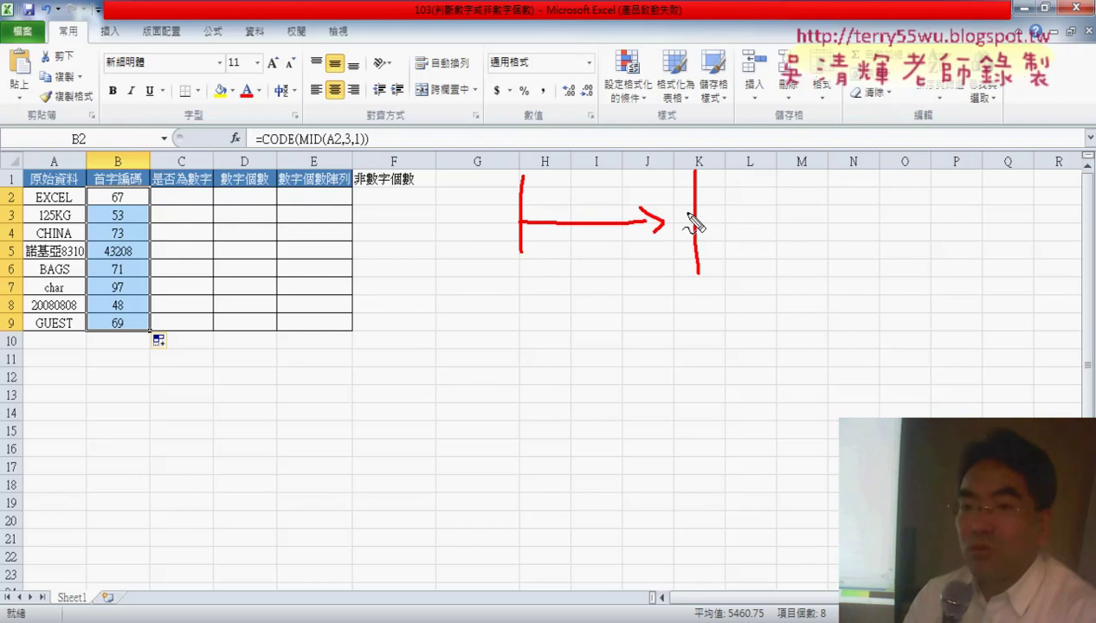
pyautogui.moveTo(682, 203)
pyautogui.mouseDown()
pyautogui.moveTo(563, 208)
pyautogui.moveTo(576, 216)
pyautogui.mouseUp()
pyautogui.moveTo(513, 279); pyautogui.dragTo(512, 322)
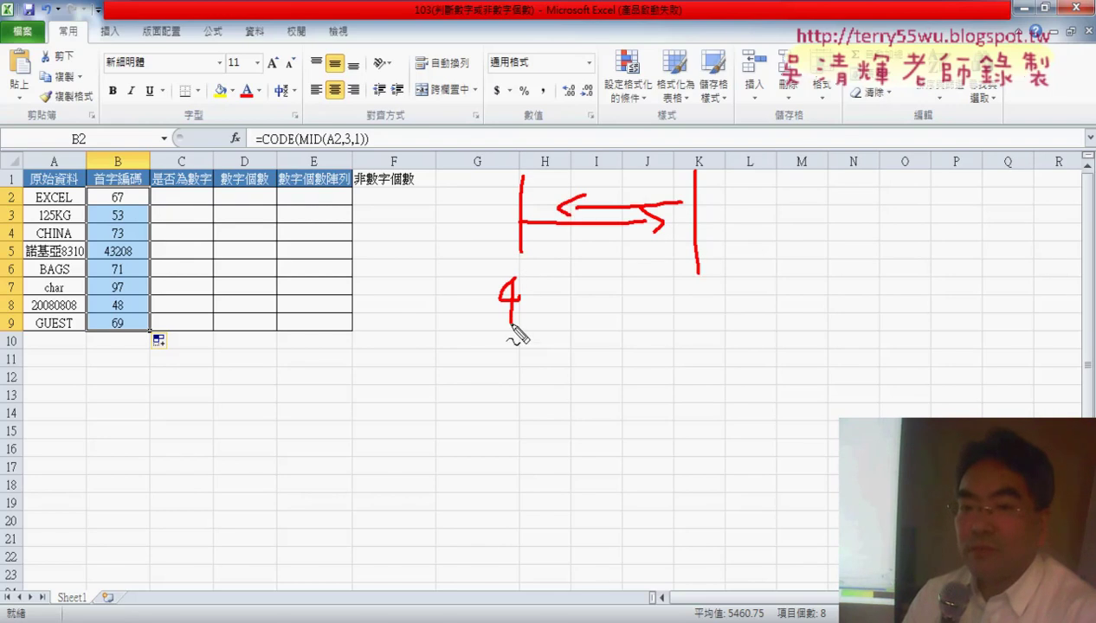
pyautogui.moveTo(528, 278); pyautogui.dragTo(540, 338)
pyautogui.moveTo(691, 322); pyautogui.dragTo(692, 329)
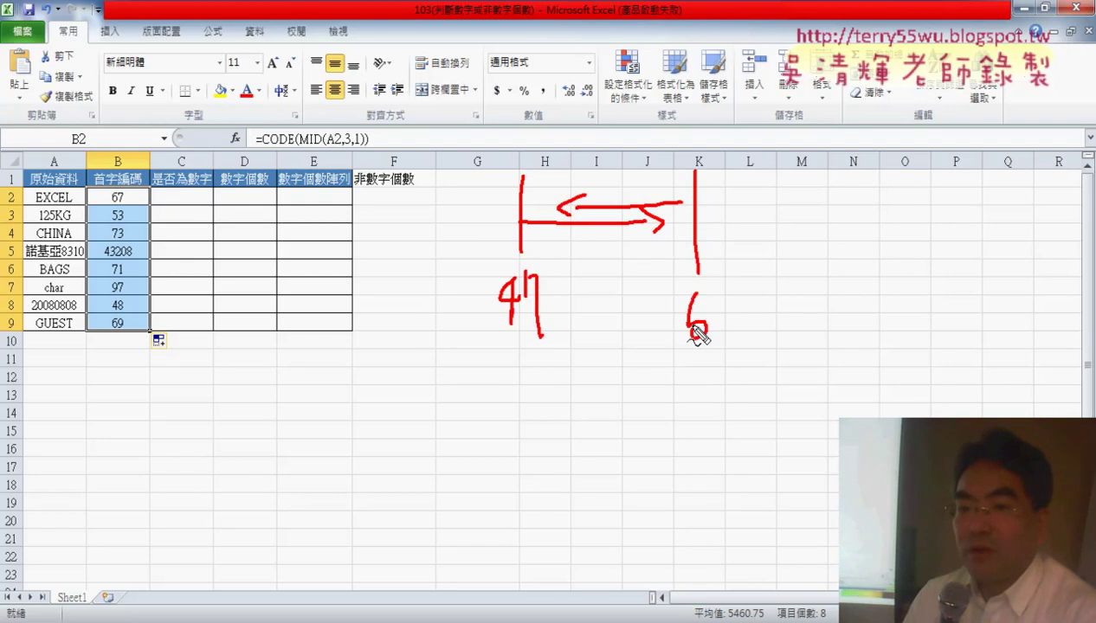
pyautogui.moveTo(730, 295); pyautogui.dragTo(732, 327)
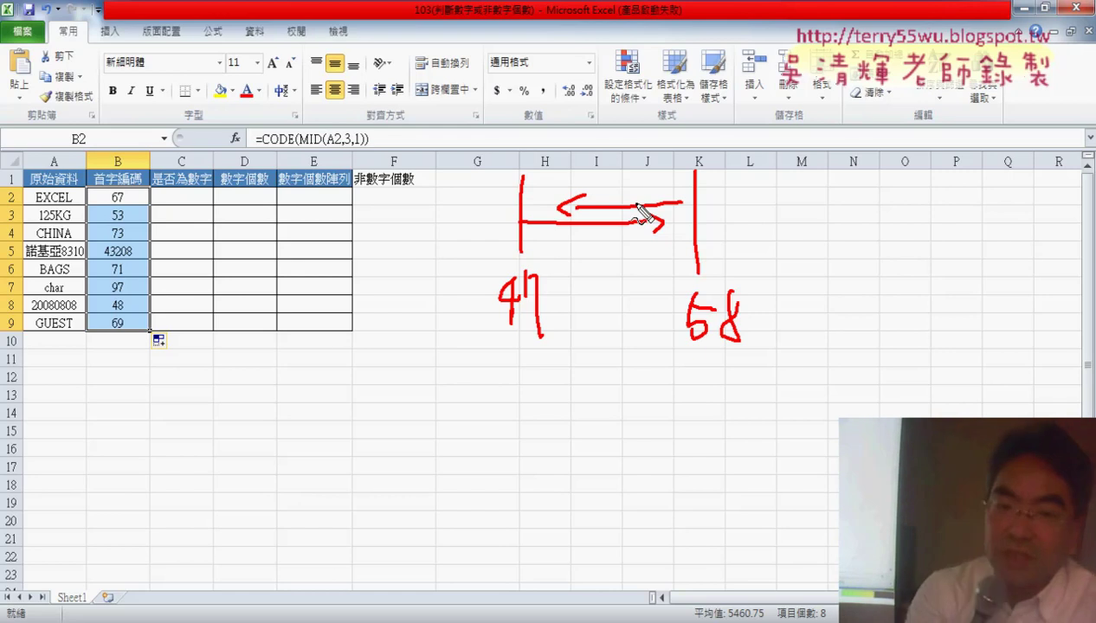
pyautogui.press('Escape')
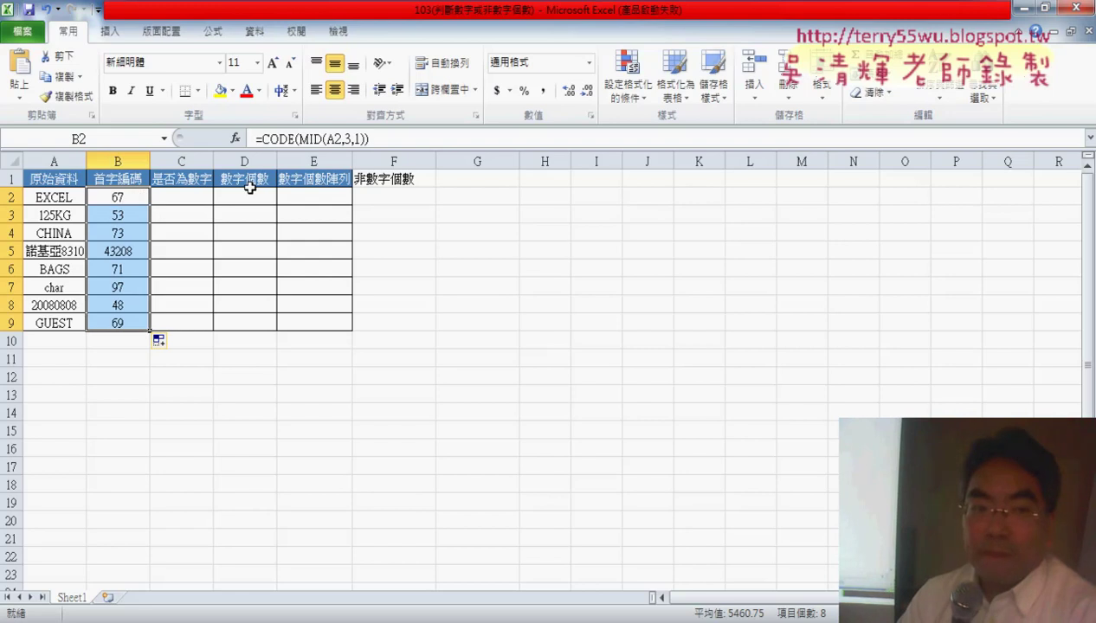
# Step: Set B2's MID start back to 1 so it shows 69
pyautogui.click(145, 198)
pyautogui.click(347, 140)
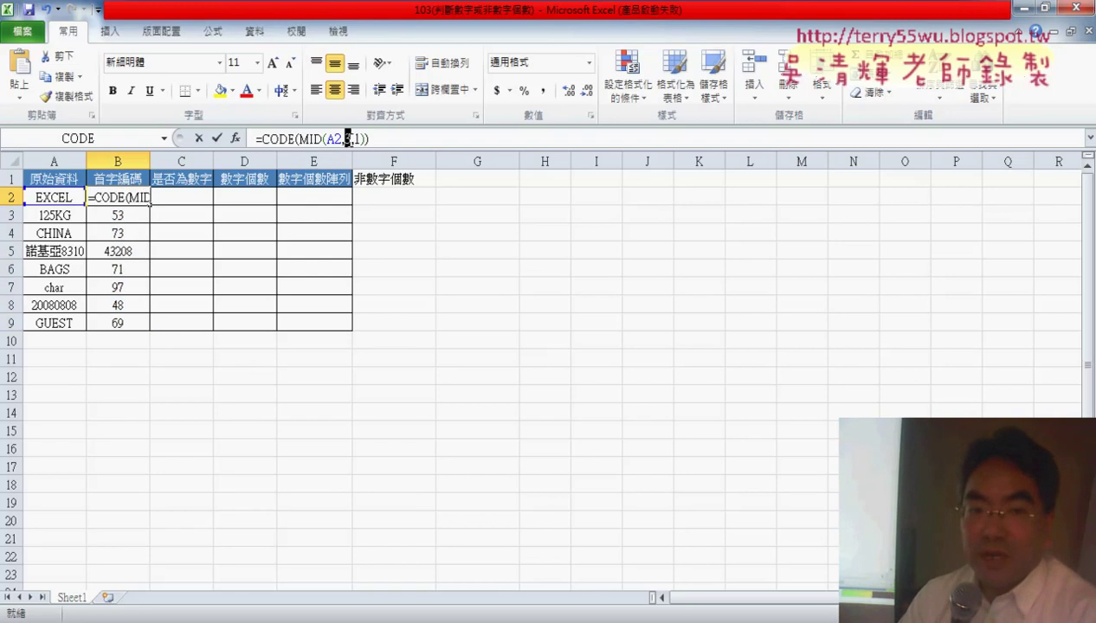
pyautogui.write('1')
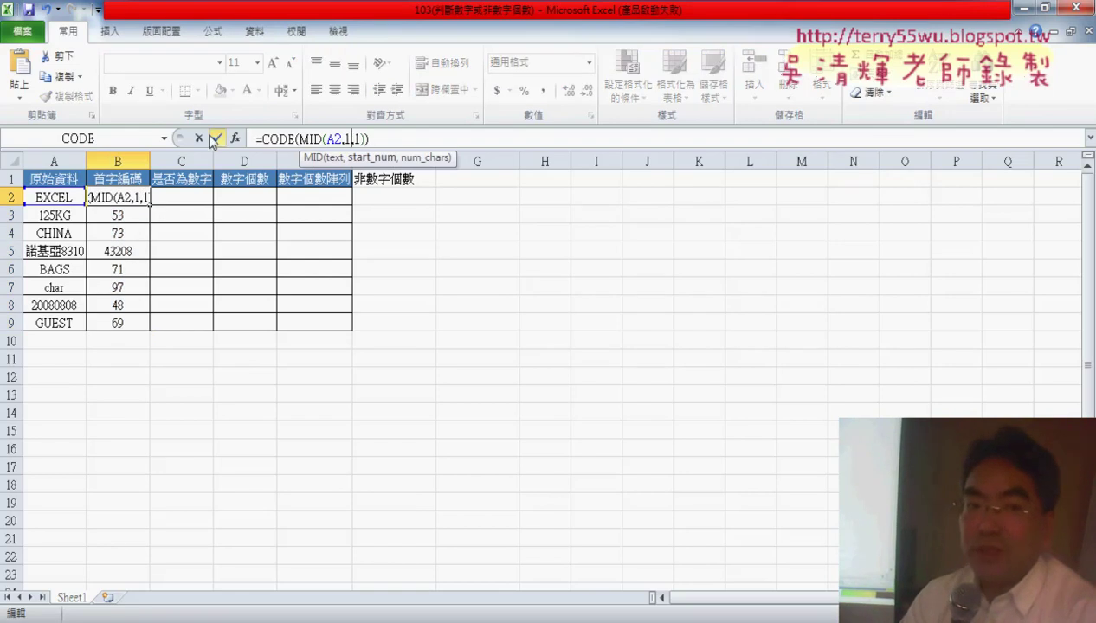
pyautogui.click(217, 140)
# Step: Copy B2's formula text into C2 as =CODE(MID(A2,1,1)) and start appending the >47 test
pyautogui.click(198, 196)
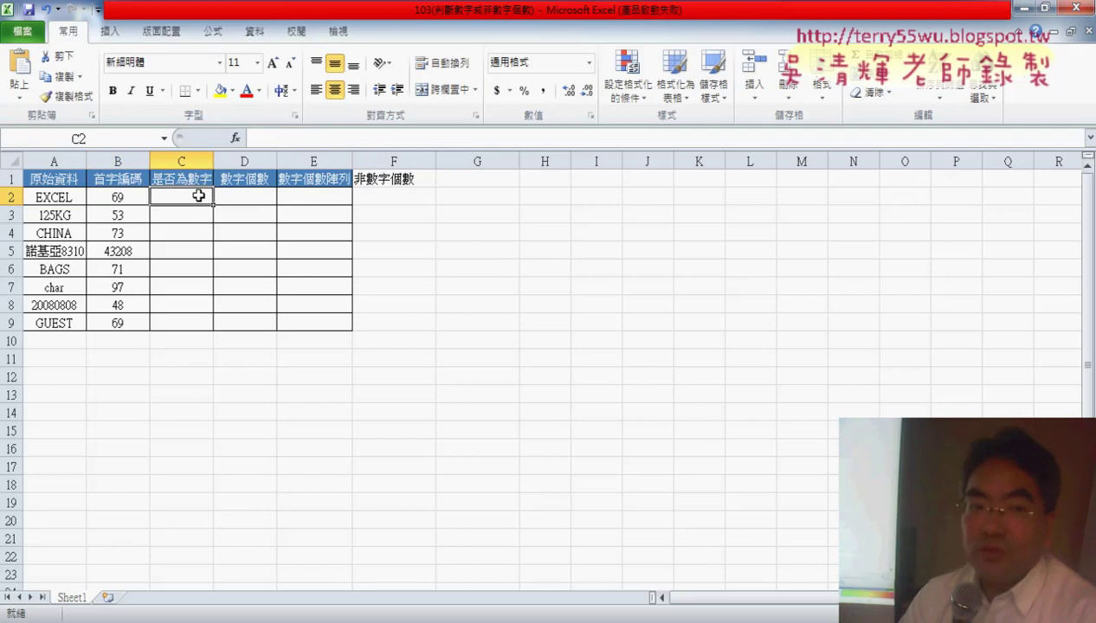
pyautogui.click(139, 197)
pyautogui.moveTo(258, 139); pyautogui.dragTo(372, 139)
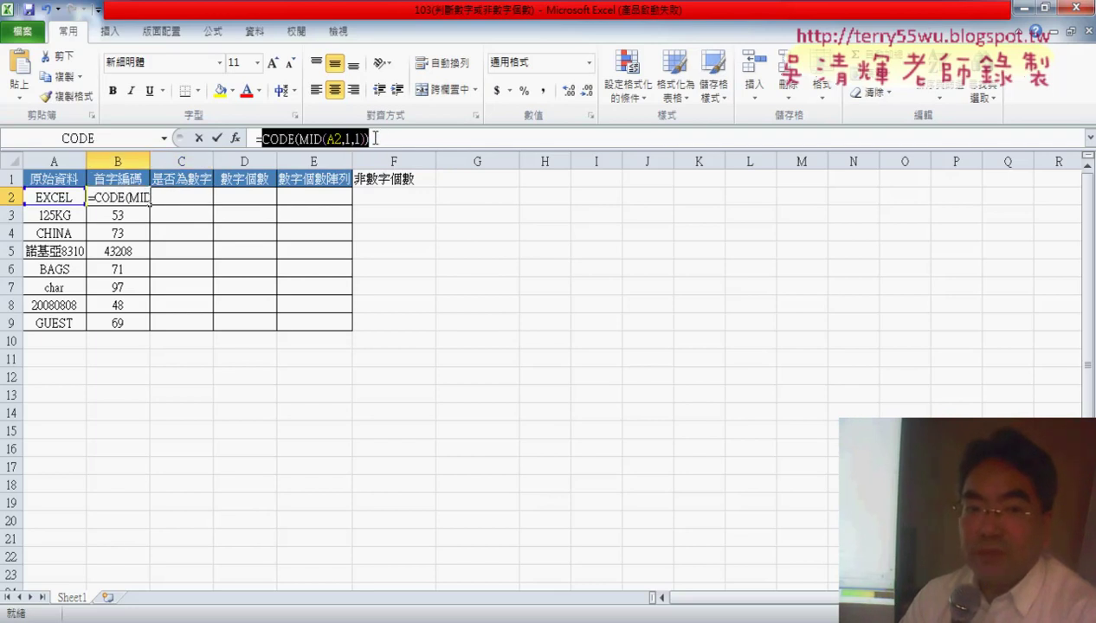
pyautogui.rightClick(349, 139)
pyautogui.click(384, 171)
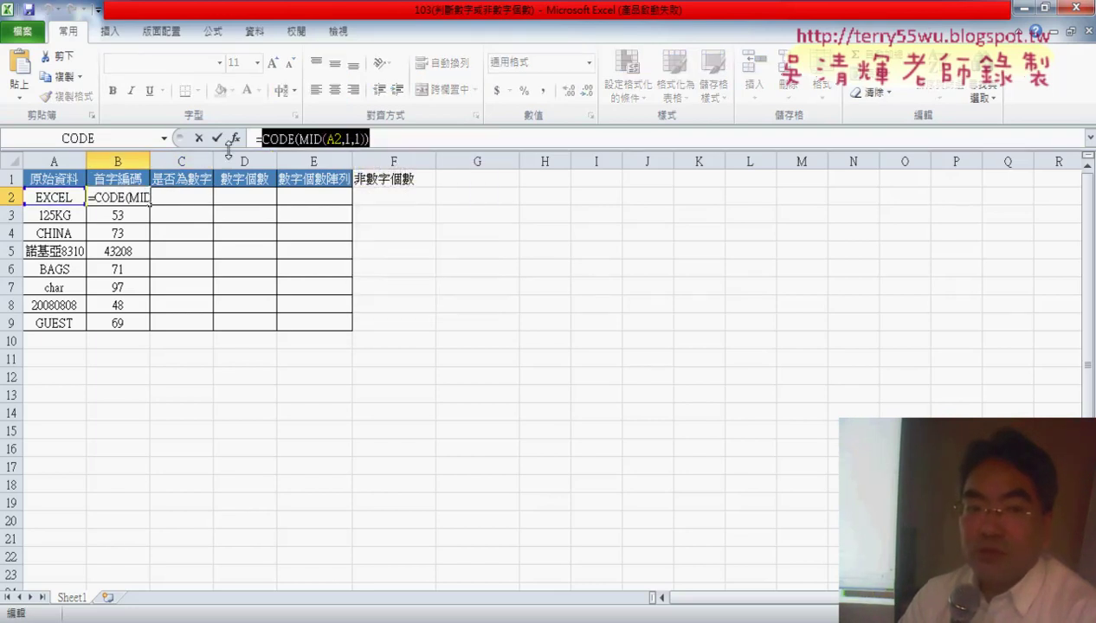
pyautogui.press('Escape')
pyautogui.click(195, 196)
pyautogui.click(286, 139)
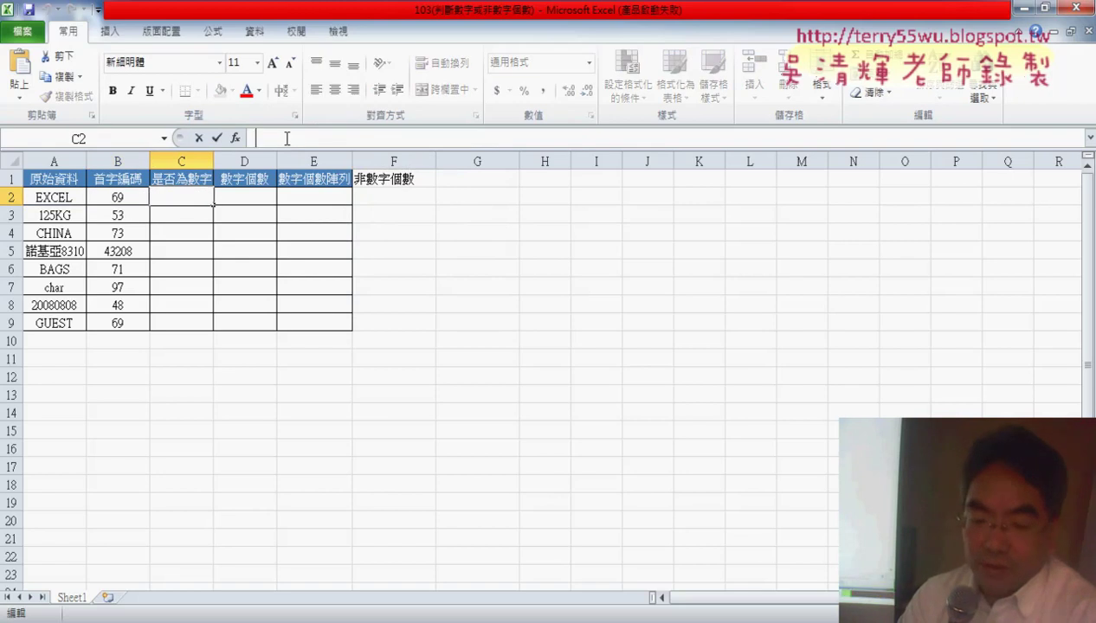
pyautogui.write('ㄦ')
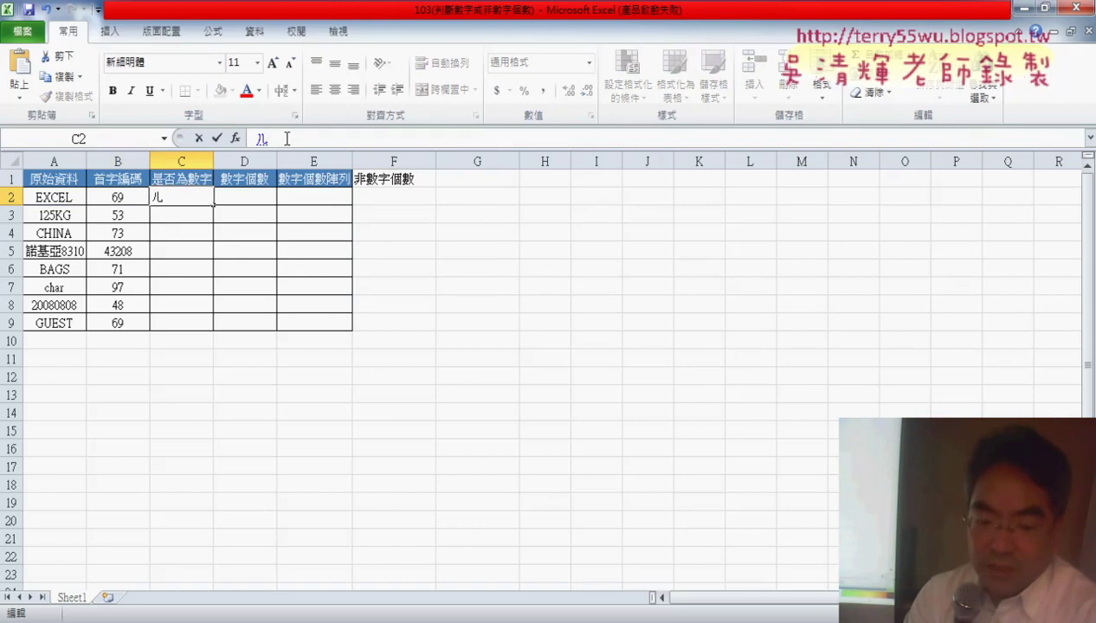
pyautogui.press('BackSpace')
pyautogui.write('=')
pyautogui.hotkey('ctrl', 'v')
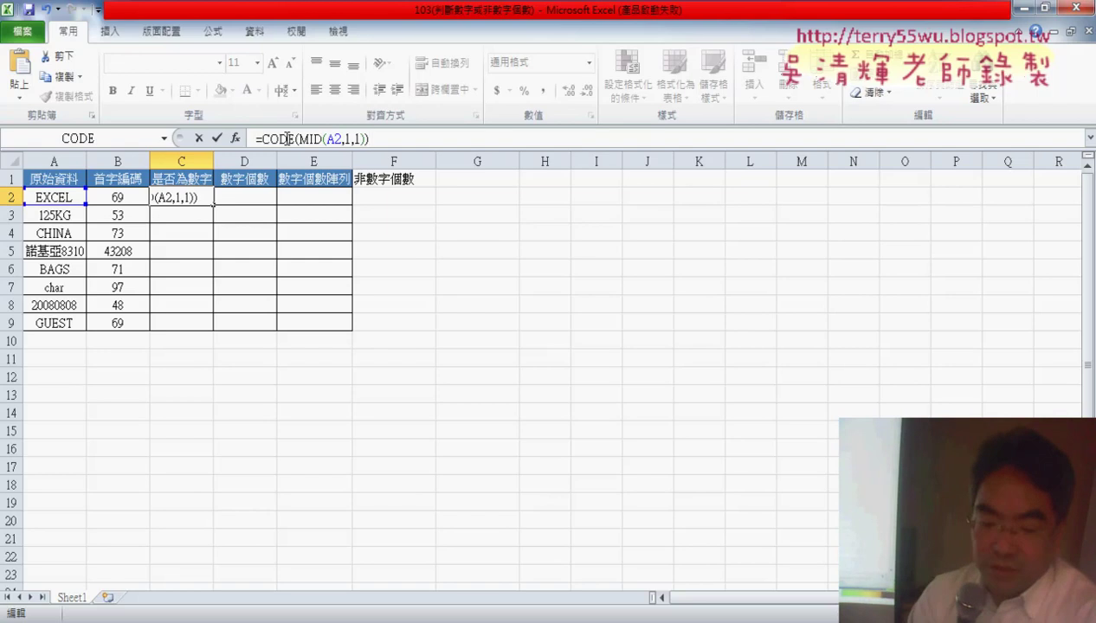
pyautogui.write('4')
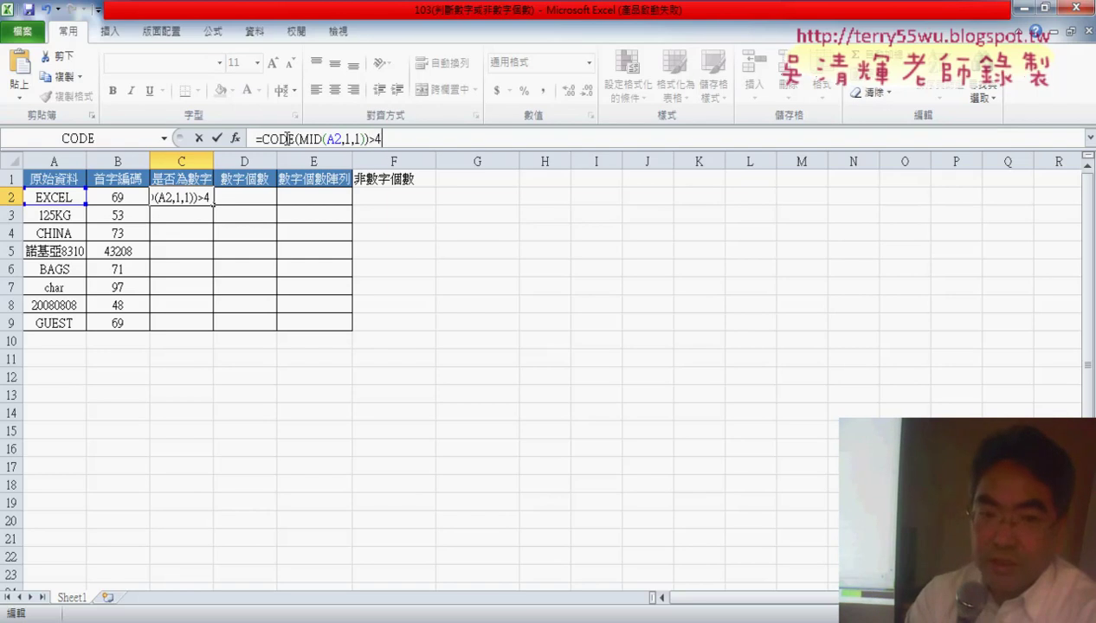
pyautogui.write('7')
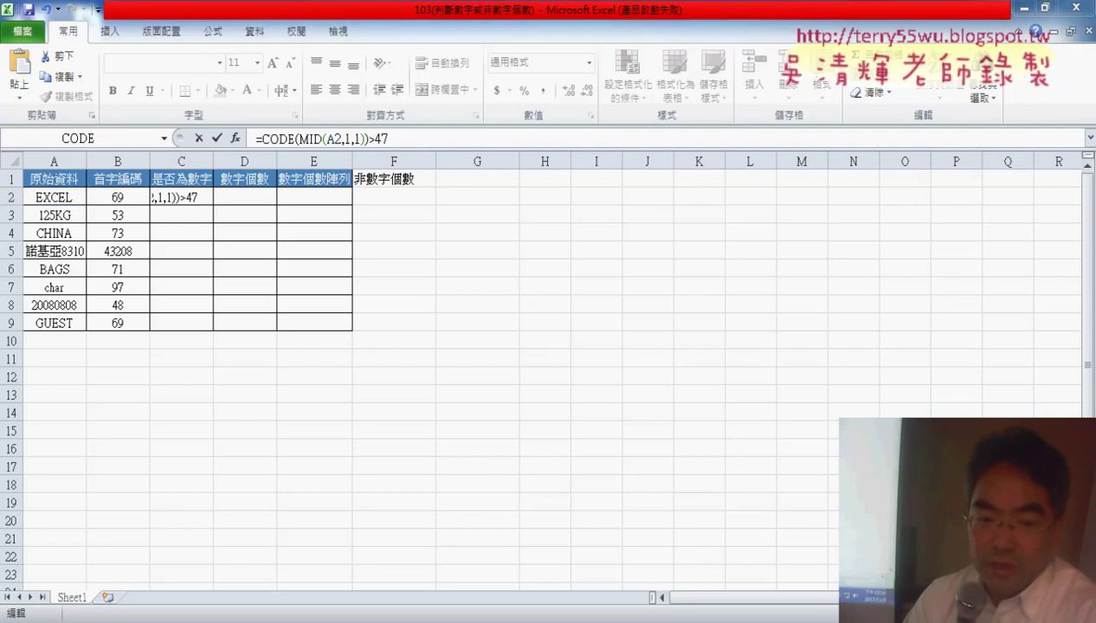
pyautogui.click(238, 587)
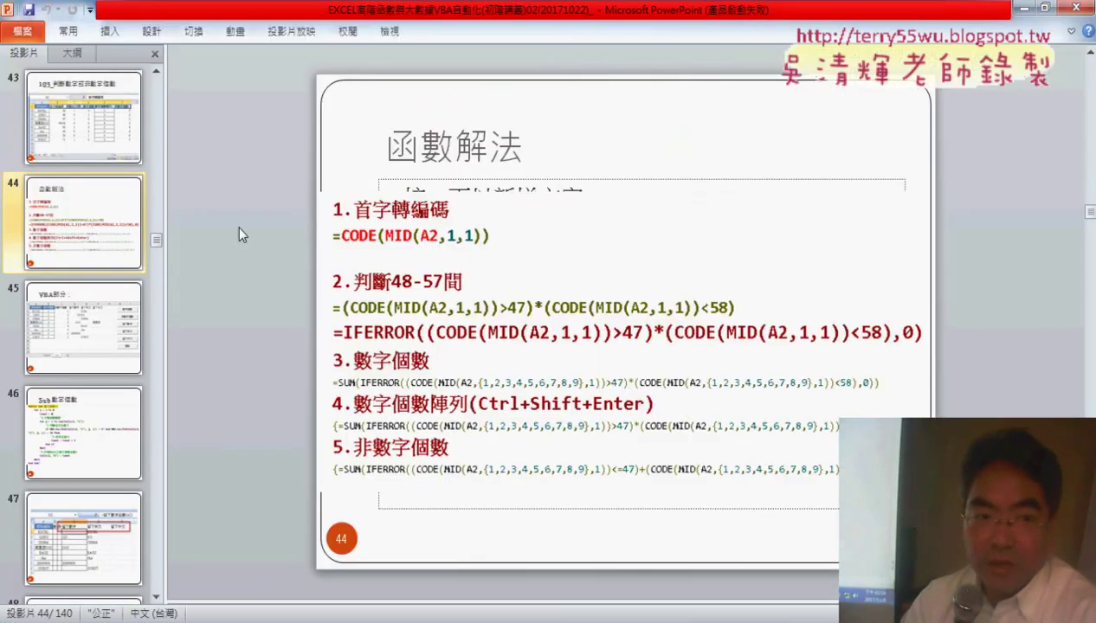
pyautogui.moveTo(155, 240); pyautogui.dragTo(159, 150)
pyautogui.click(99, 130)
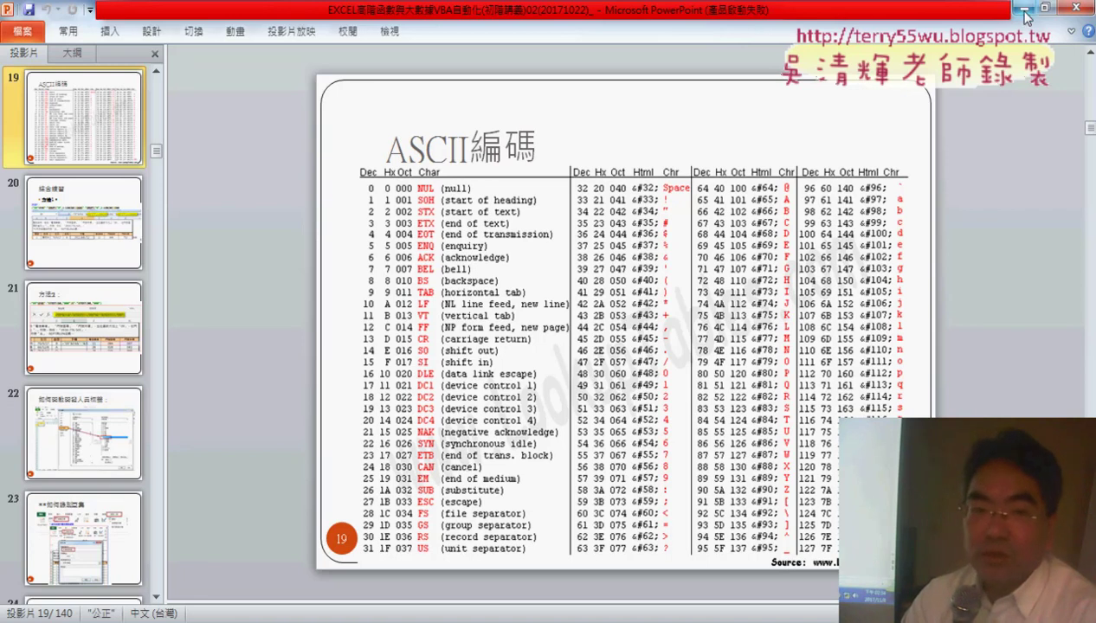
pyautogui.moveTo(157, 150); pyautogui.dragTo(158, 221)
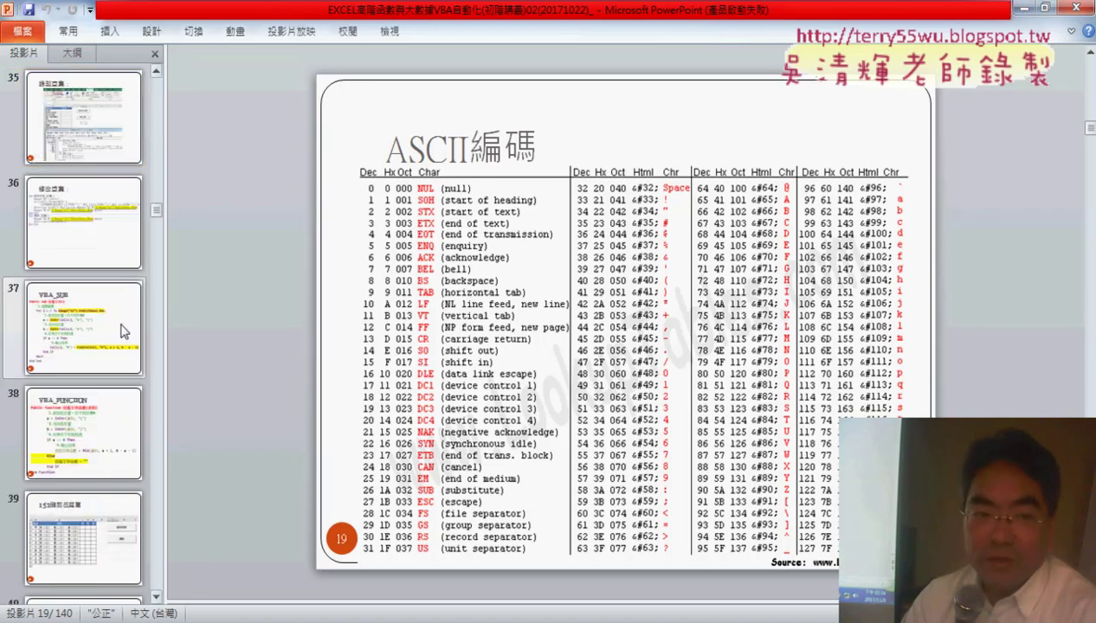
pyautogui.scroll(-1, 109, 539)
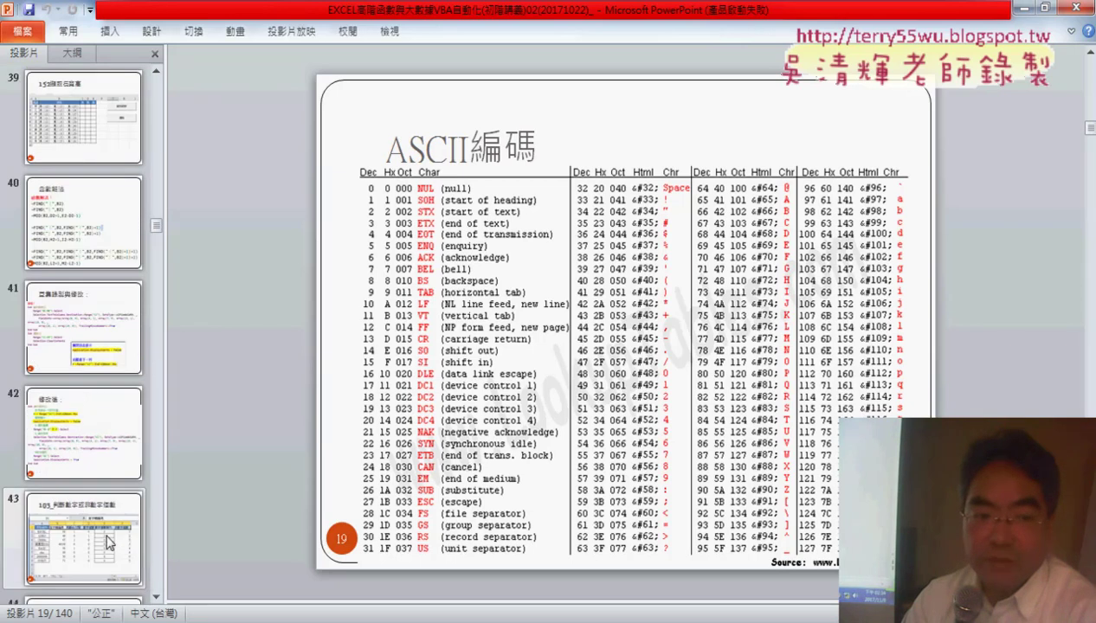
pyautogui.scroll(-1, 108, 539)
pyautogui.click(108, 539)
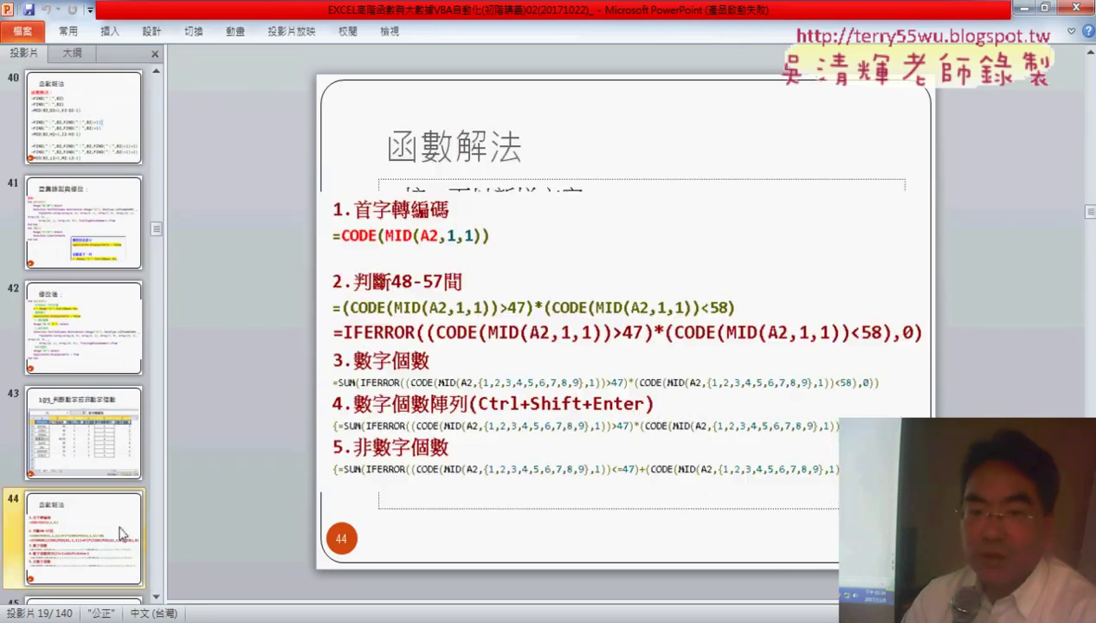
pyautogui.click(1025, 7)
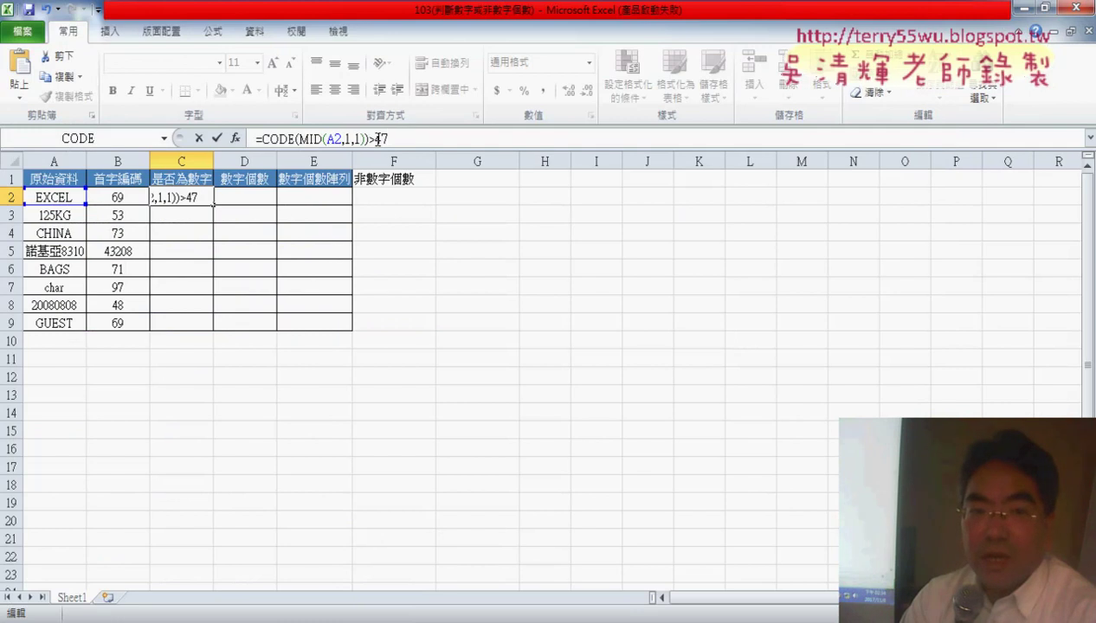
# Step: Edit C2 to =(CODE(MID(A2,1,1))>47)* and select the bracketed comparison
pyautogui.moveTo(391, 138); pyautogui.dragTo(262, 139)
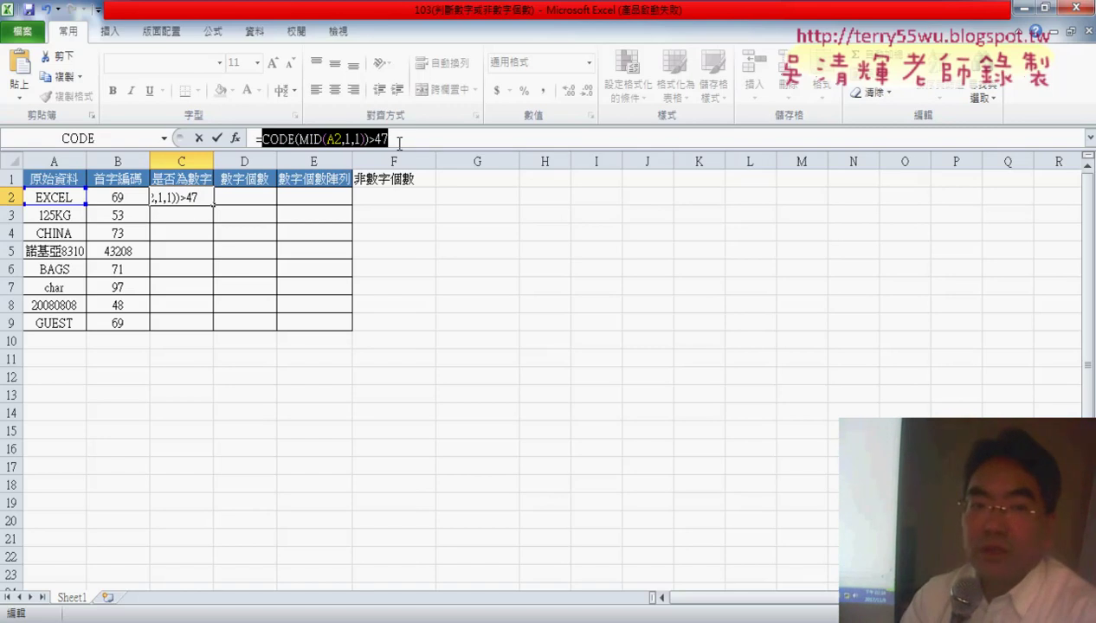
pyautogui.press('Left')
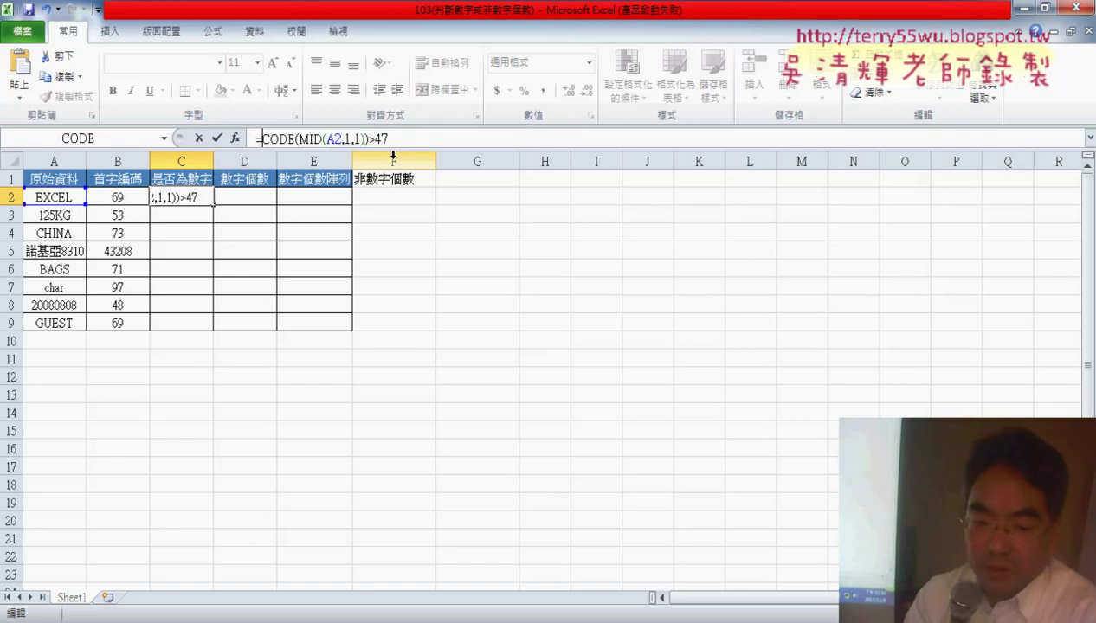
pyautogui.write('(')
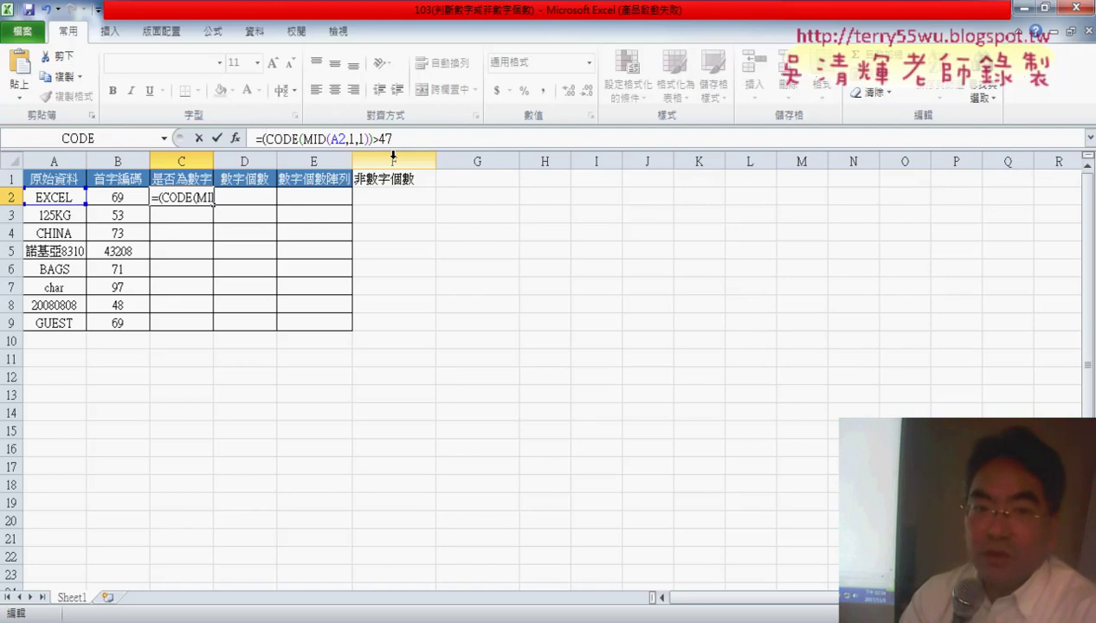
pyautogui.click(400, 139)
pyautogui.write(')')
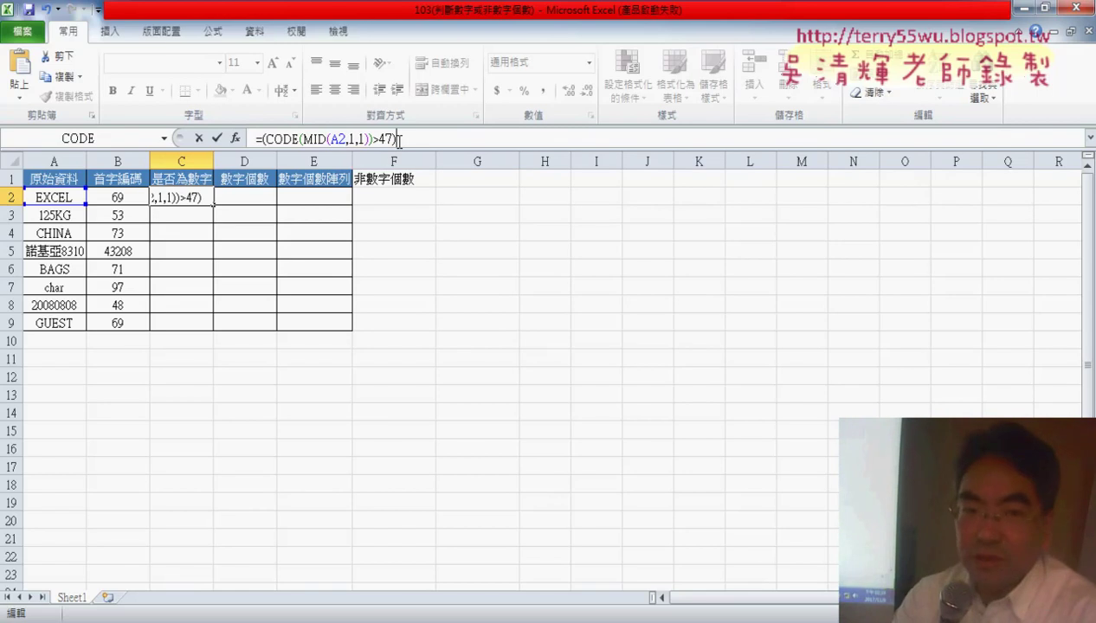
pyautogui.write('*')
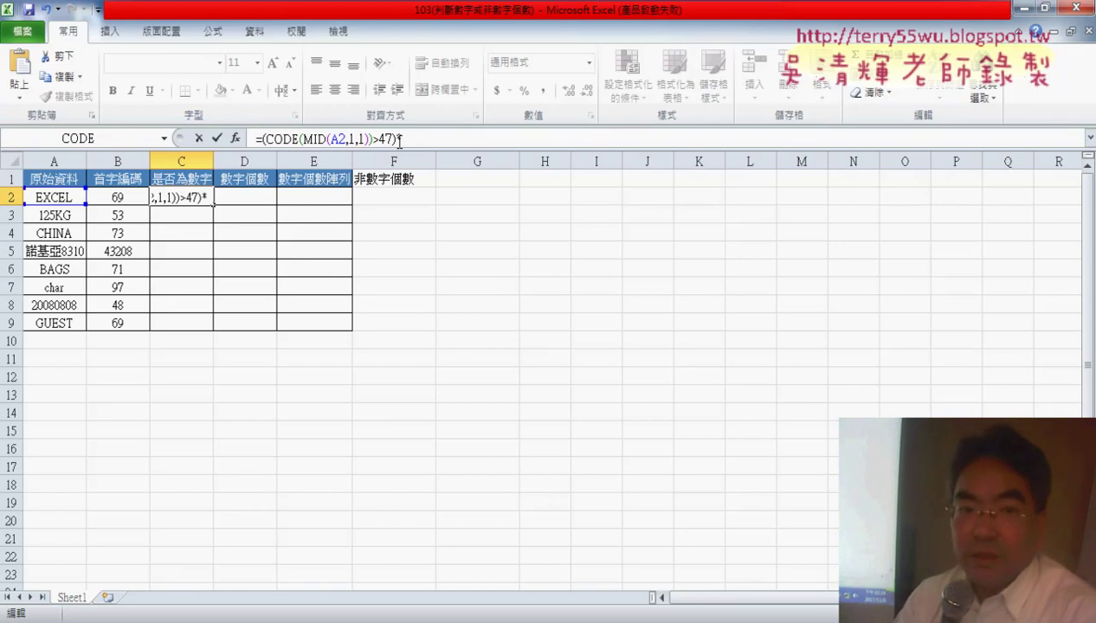
pyautogui.moveTo(259, 139); pyautogui.dragTo(399, 137)
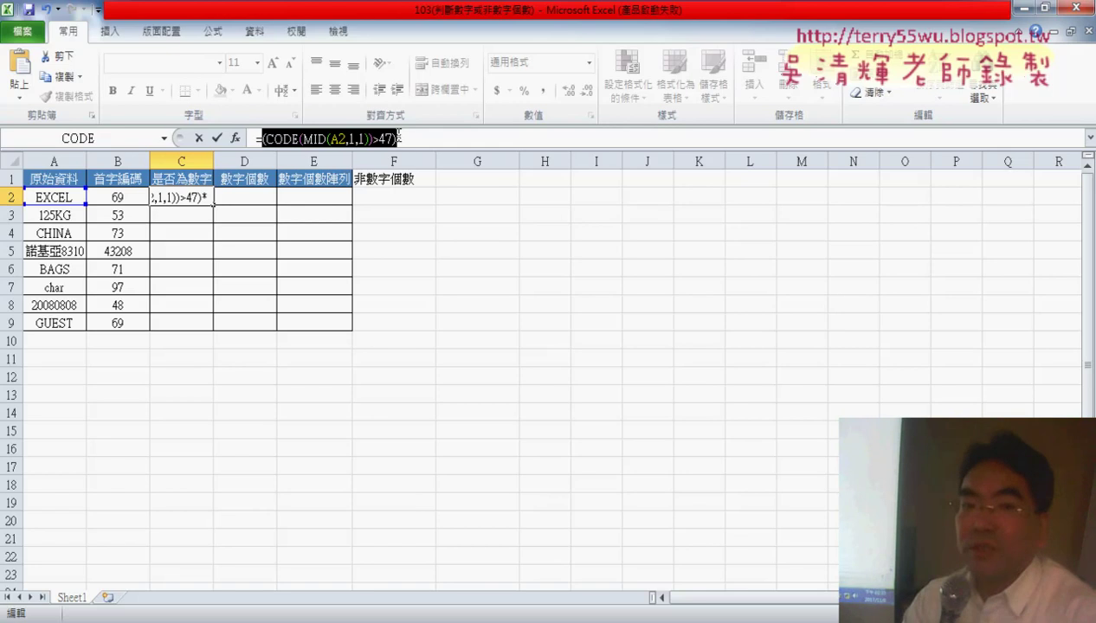
pyautogui.moveTo(397, 138); pyautogui.dragTo(408, 139)
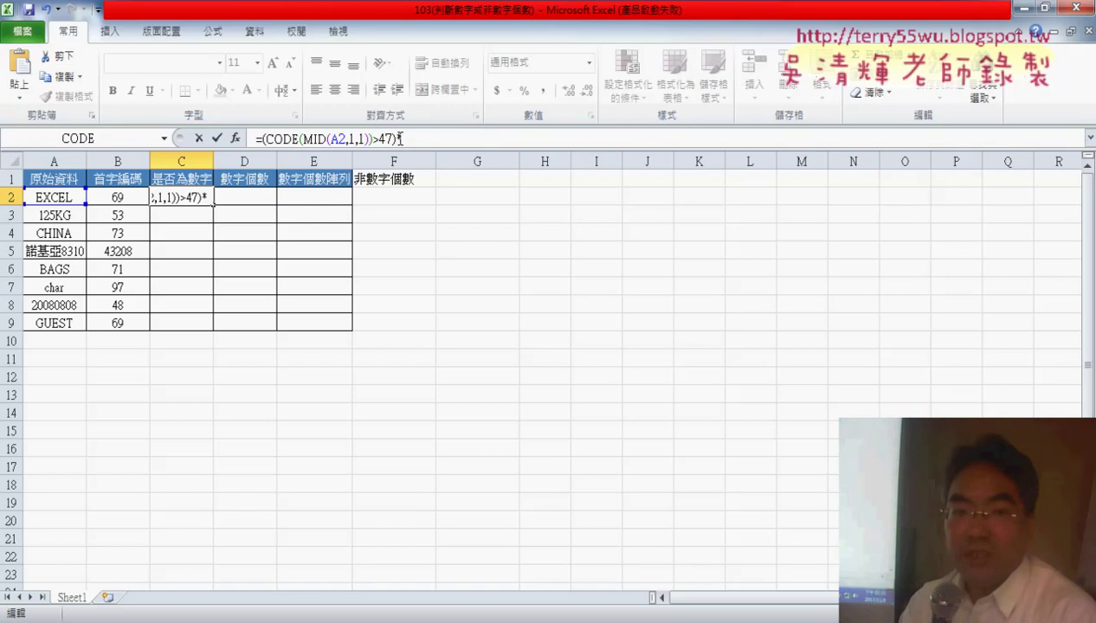
pyautogui.moveTo(398, 139); pyautogui.dragTo(265, 138)
# Step: Append a copy of the comparison changed to <58 and commit C2, returning 0
pyautogui.rightClick(295, 140)
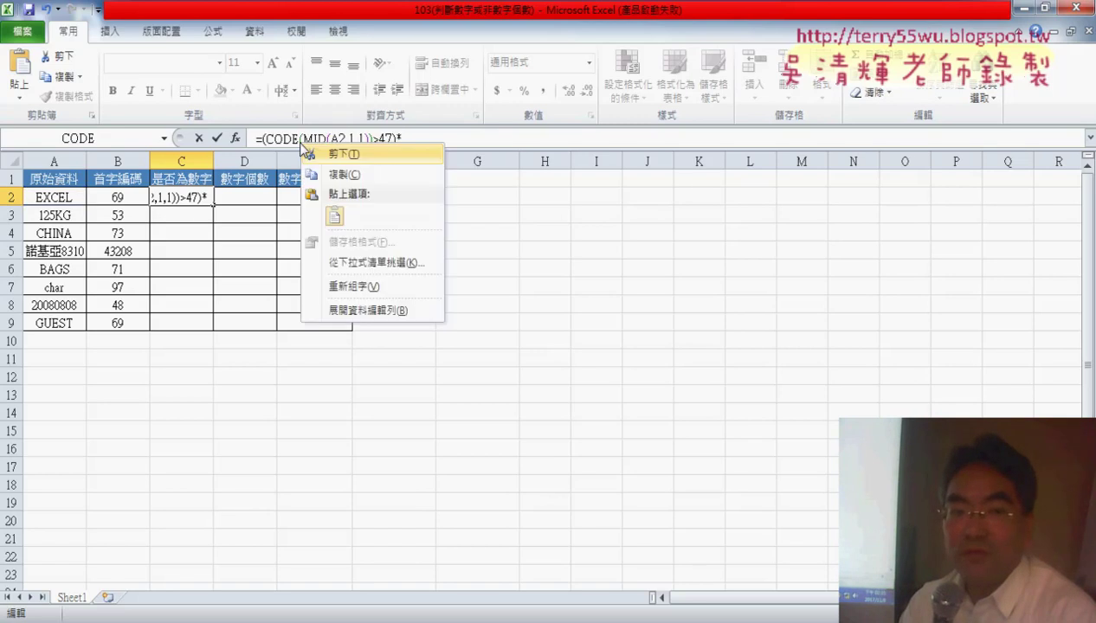
pyautogui.click(330, 174)
pyautogui.click(400, 139)
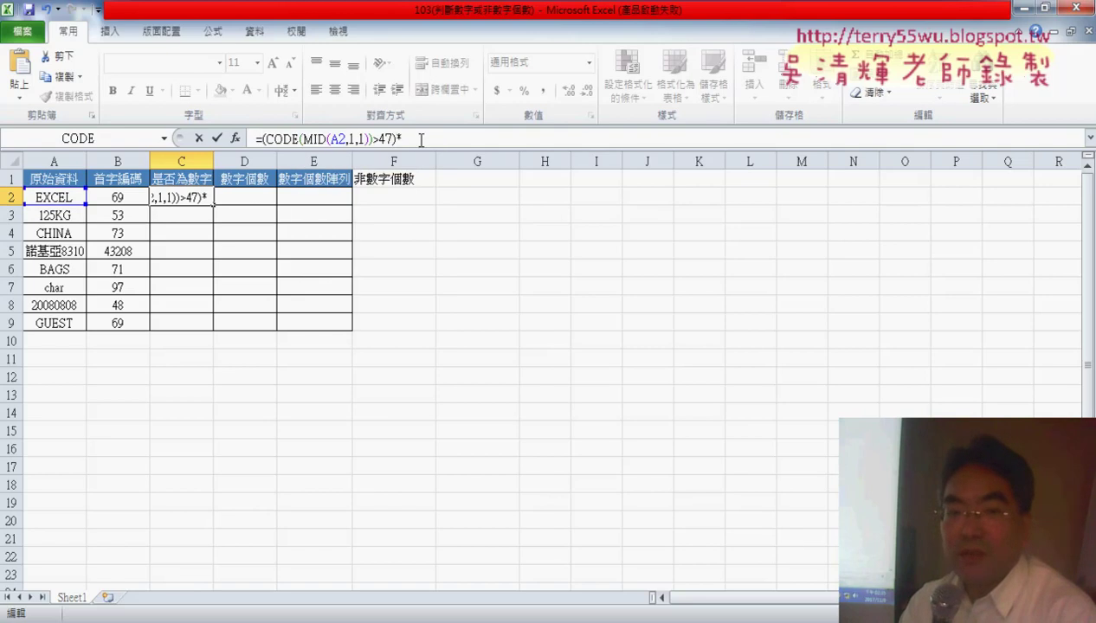
pyautogui.rightClick(421, 139)
pyautogui.click(455, 214)
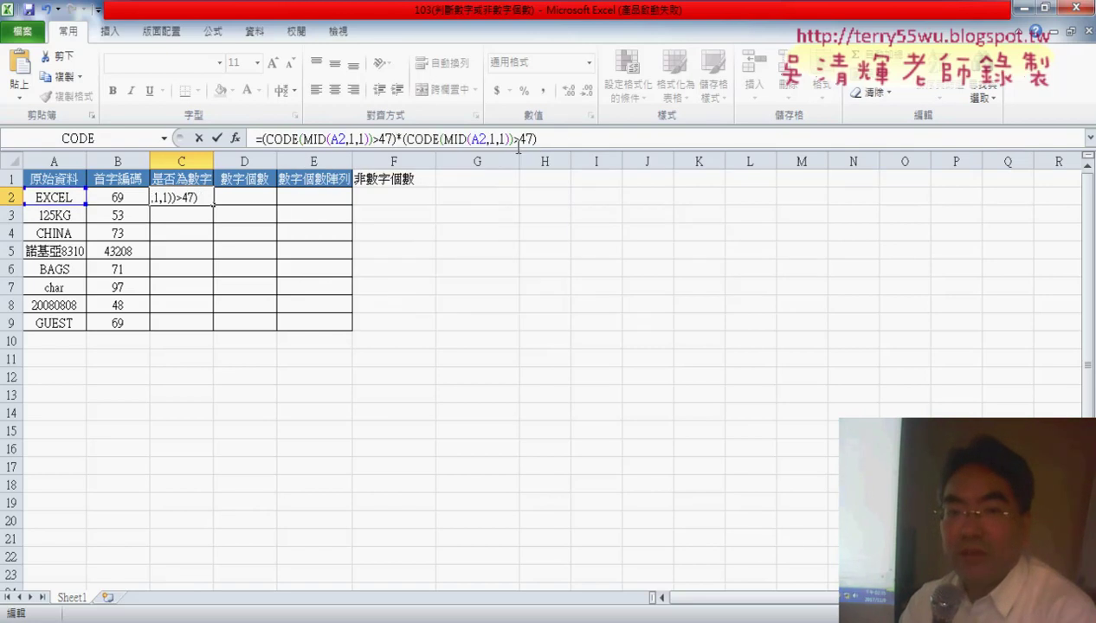
pyautogui.moveTo(514, 139); pyautogui.dragTo(534, 139)
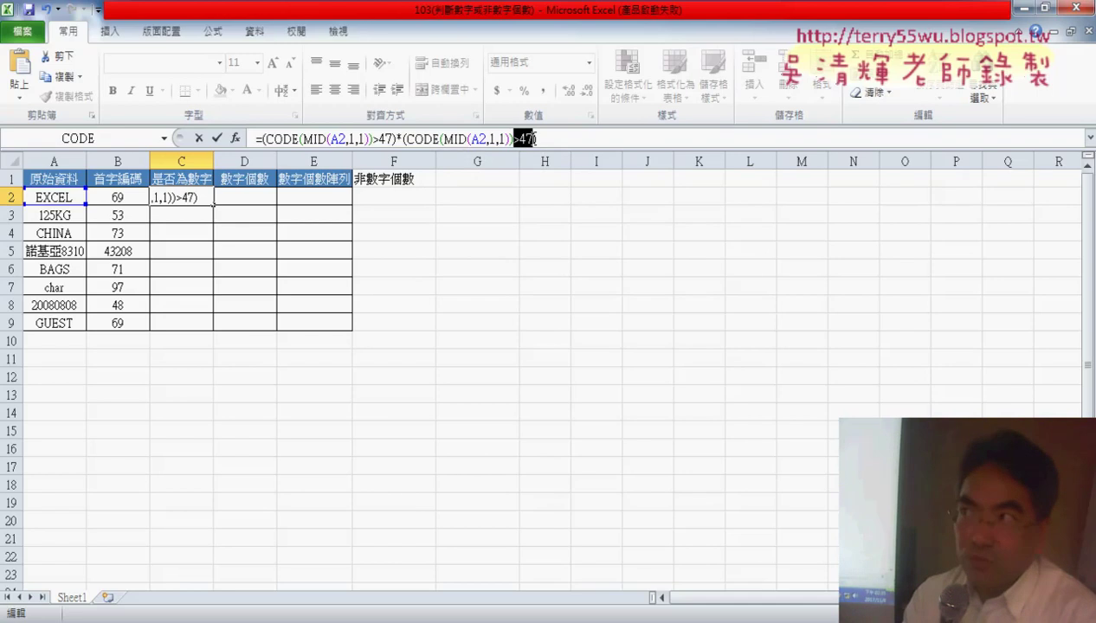
pyautogui.write('<')
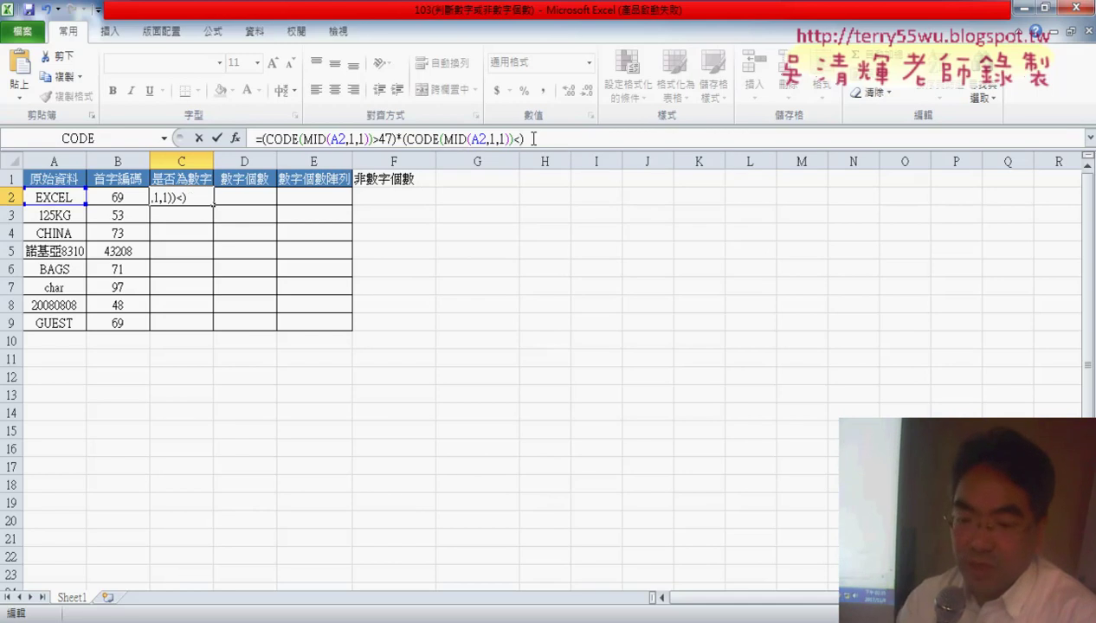
pyautogui.write('58')
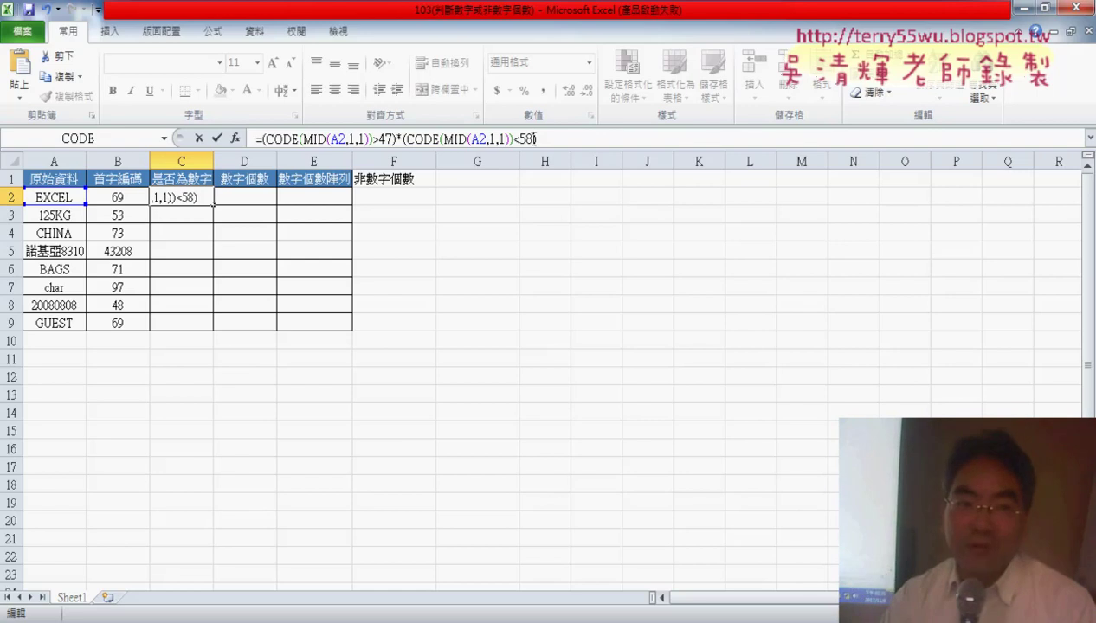
pyautogui.click(217, 138)
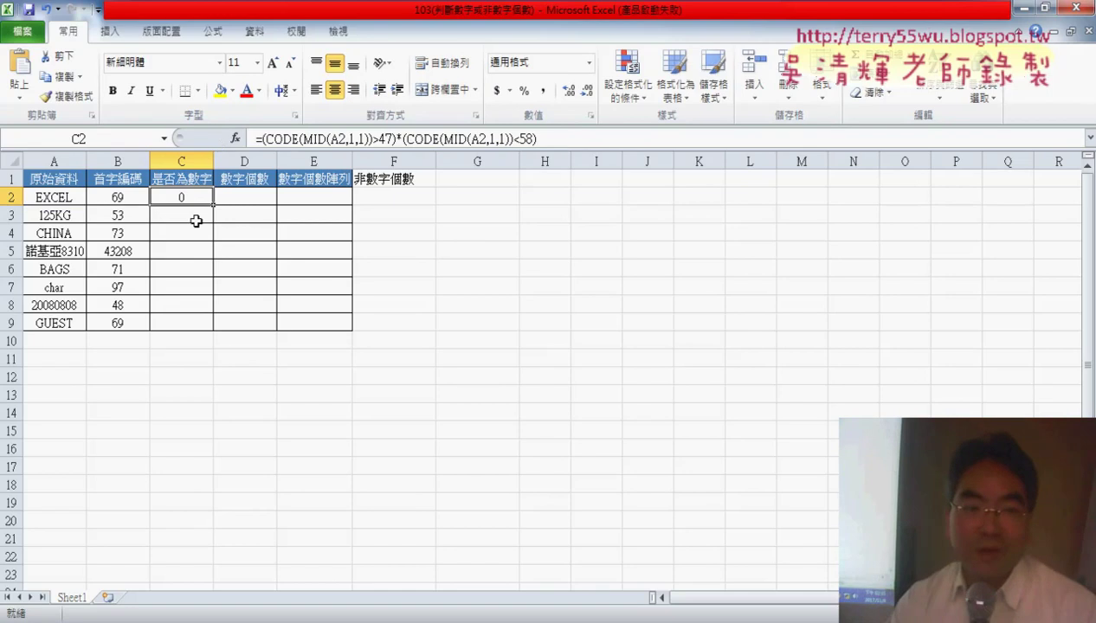
# Step: Fill C2's digit test down to C9, giving 1 only for 125KG and 20080808
pyautogui.moveTo(213, 208); pyautogui.dragTo(212, 328)
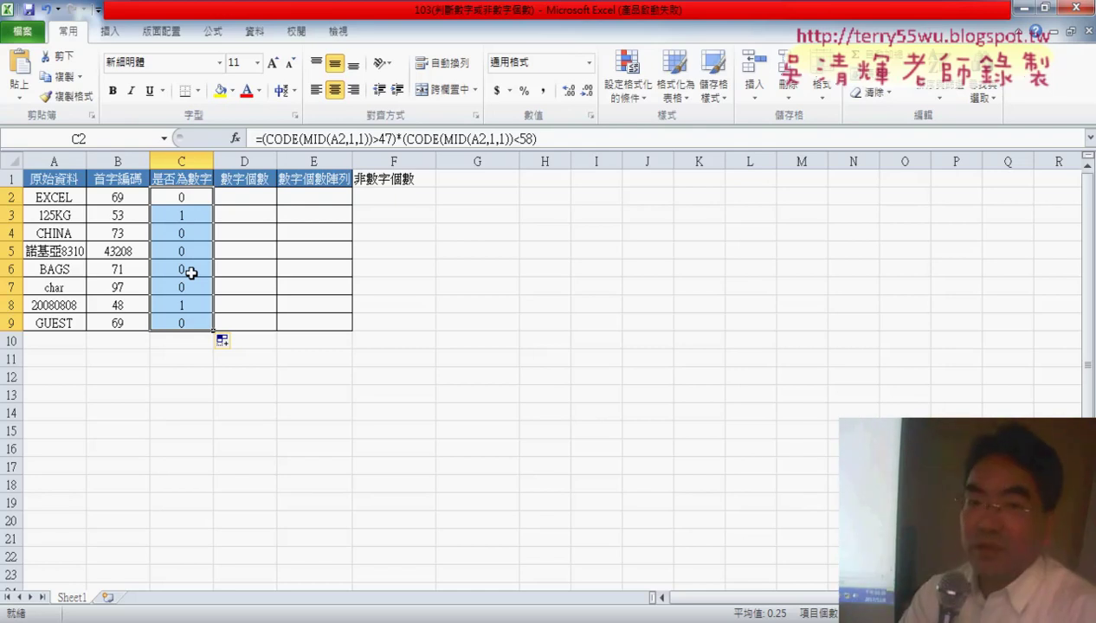
# Step: Replace both MID start positions in C2 with the array constant {1,2,3,4,5}
pyautogui.doubleClick(352, 138)
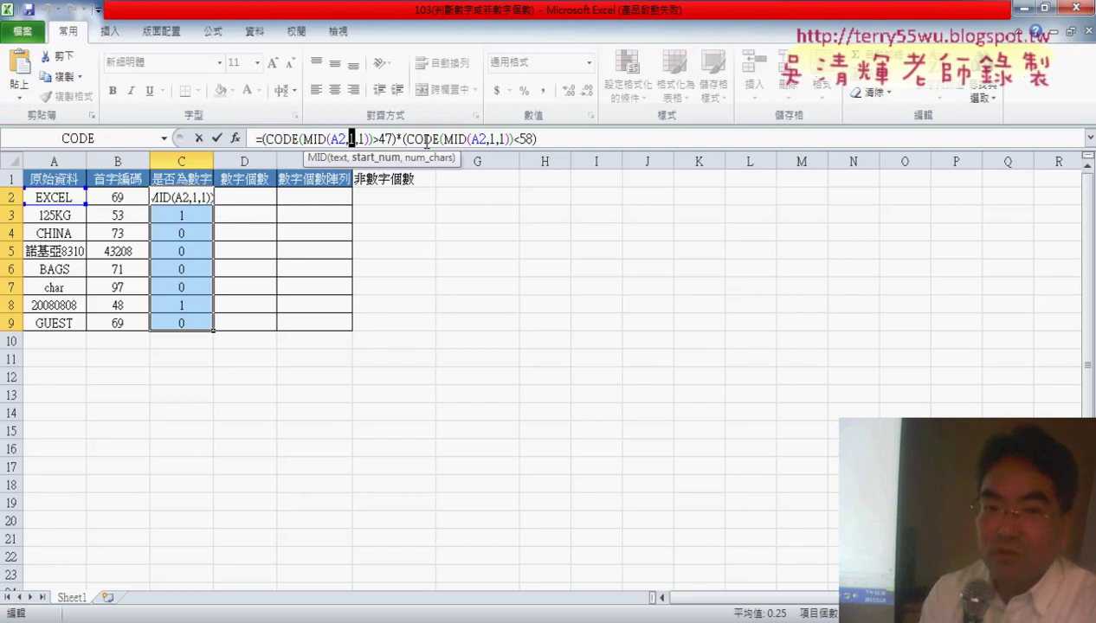
pyautogui.write('{}')
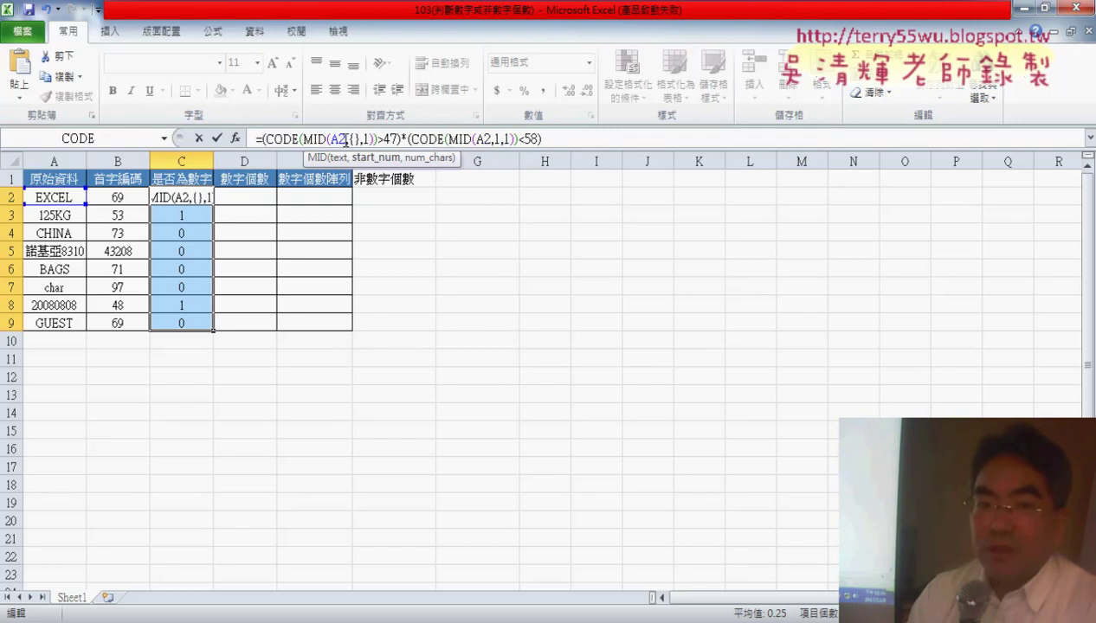
pyautogui.press('Left')
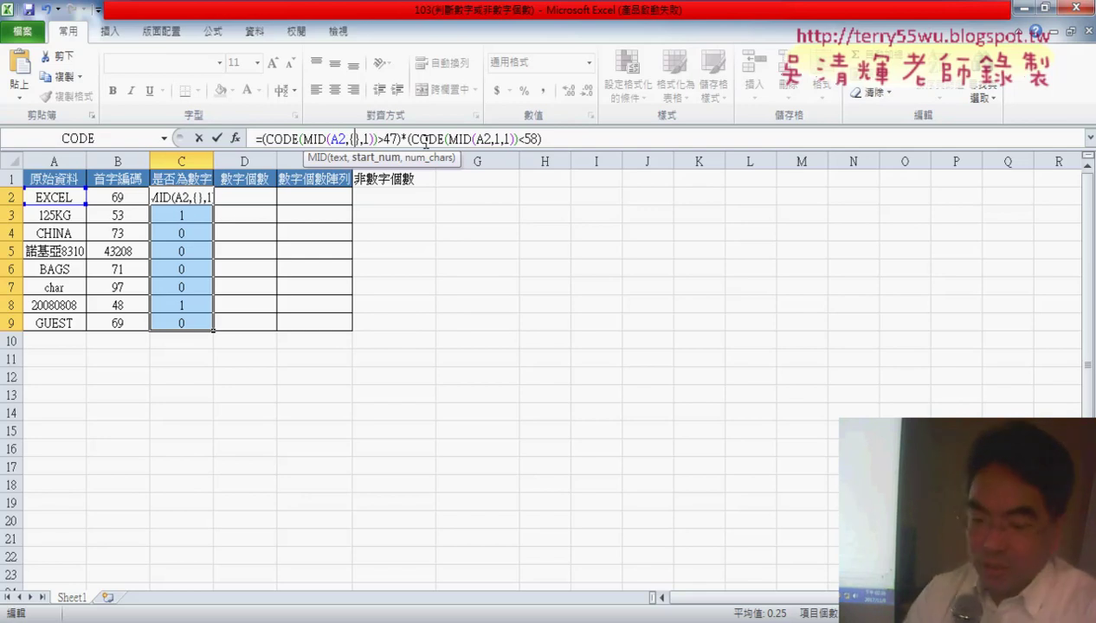
pyautogui.write('1,')
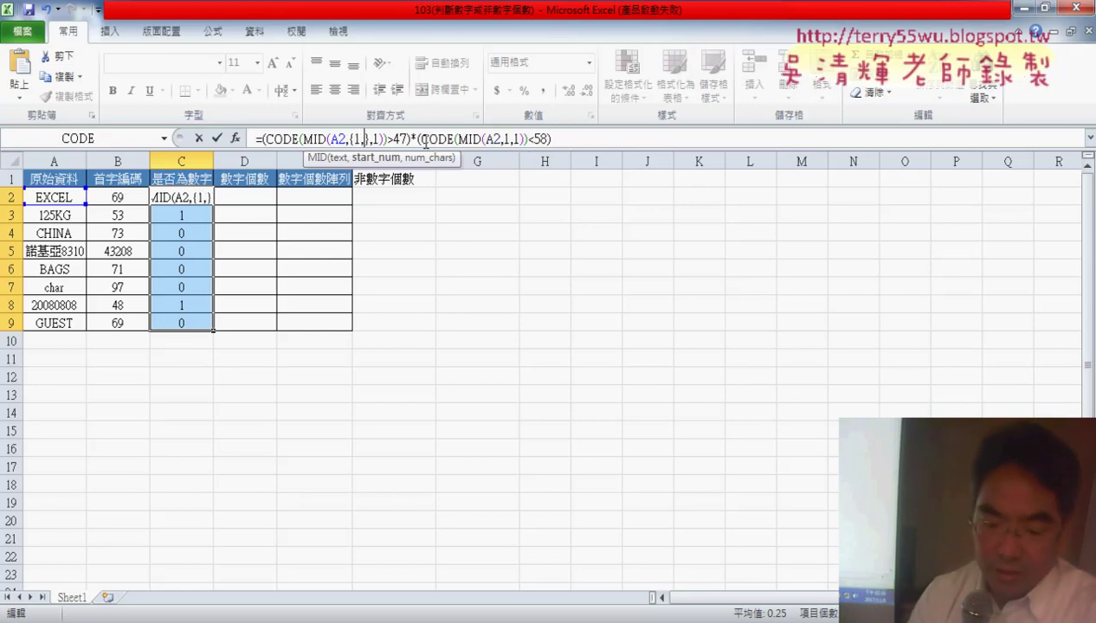
pyautogui.write('2,3')
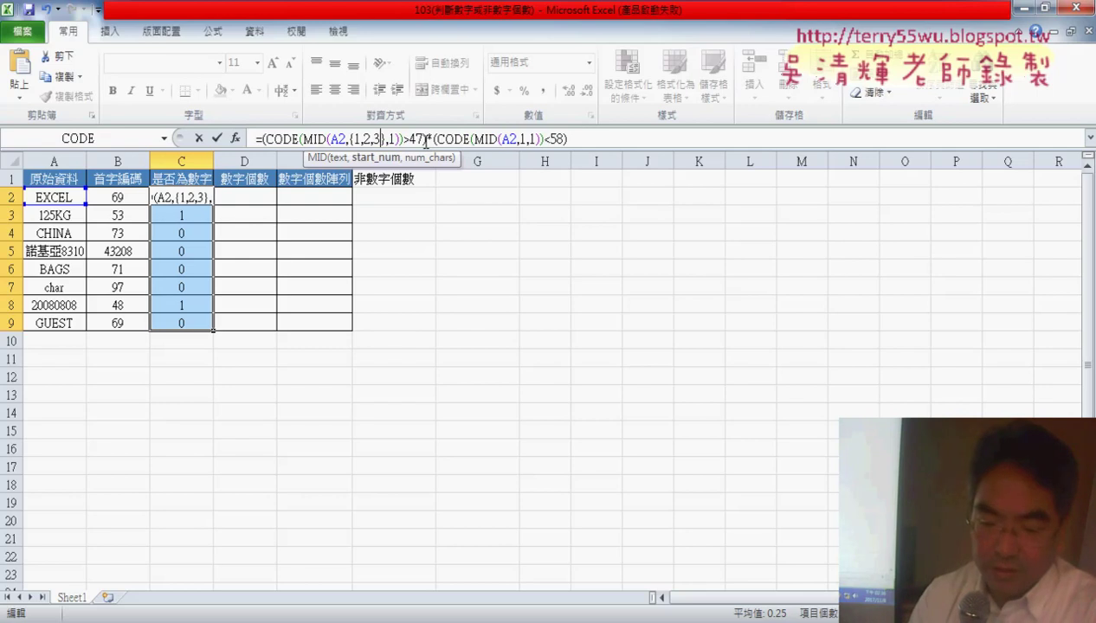
pyautogui.write(',')
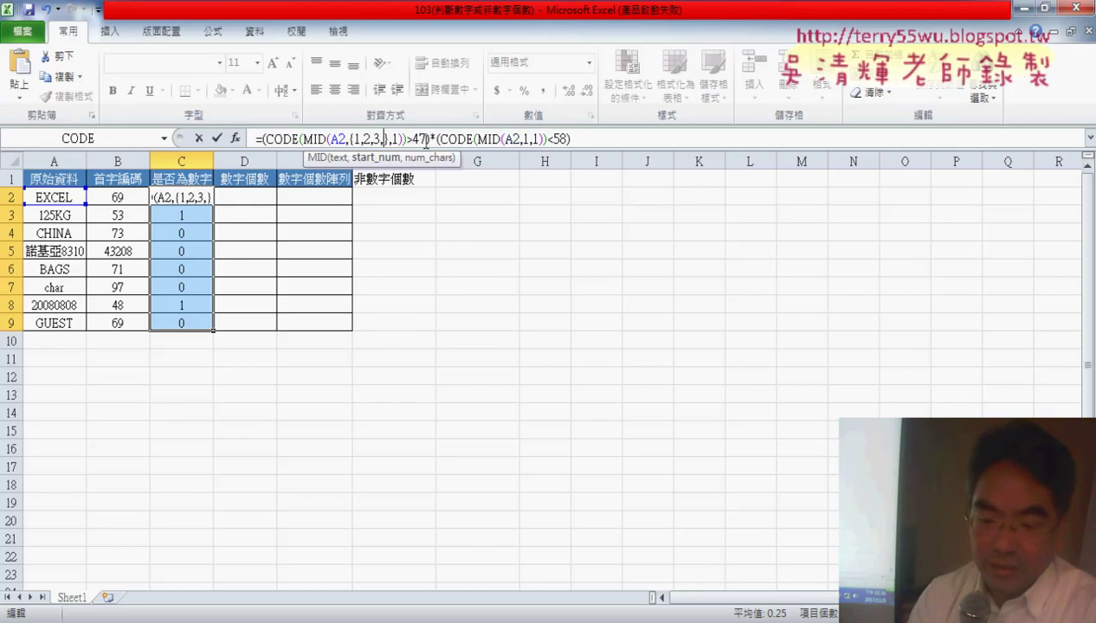
pyautogui.write('4,5')
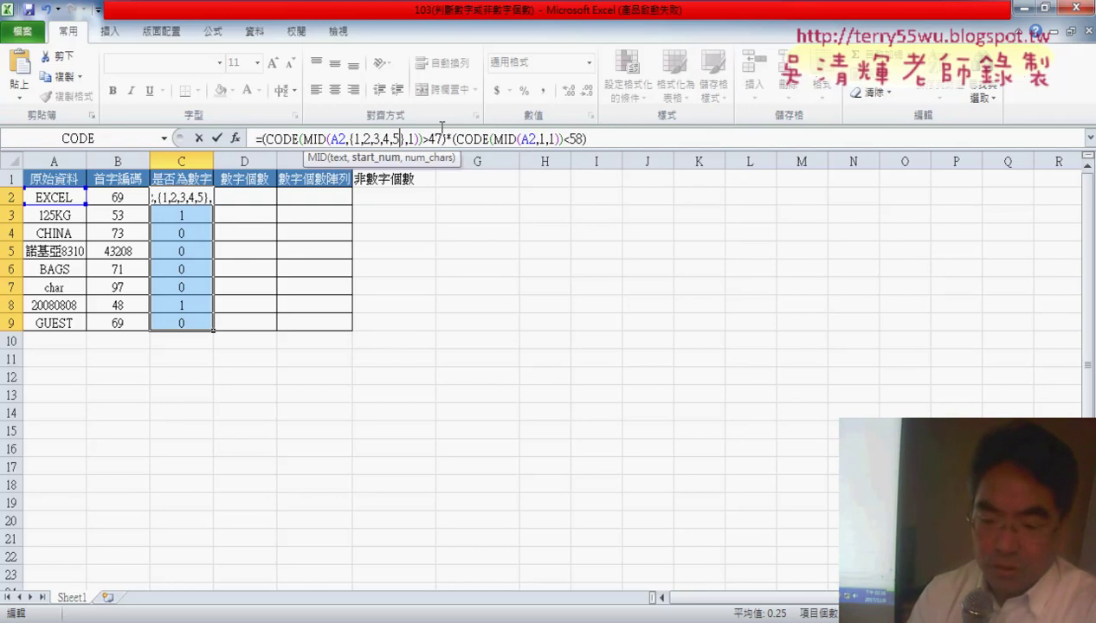
pyautogui.write(',6')
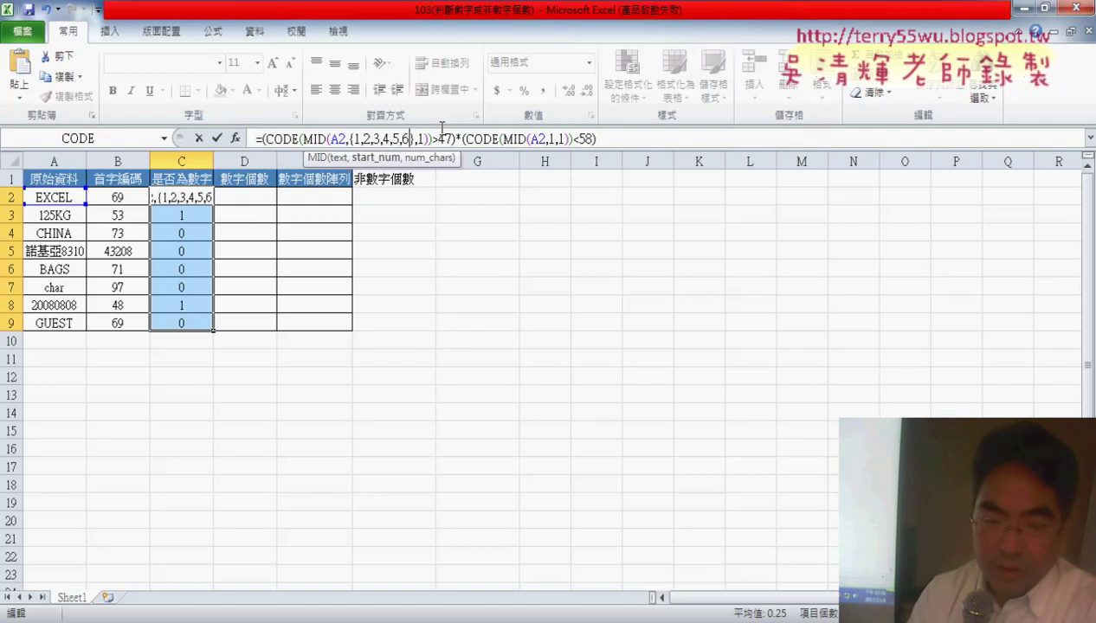
pyautogui.press('BackSpace')
pyautogui.press('BackSpace')
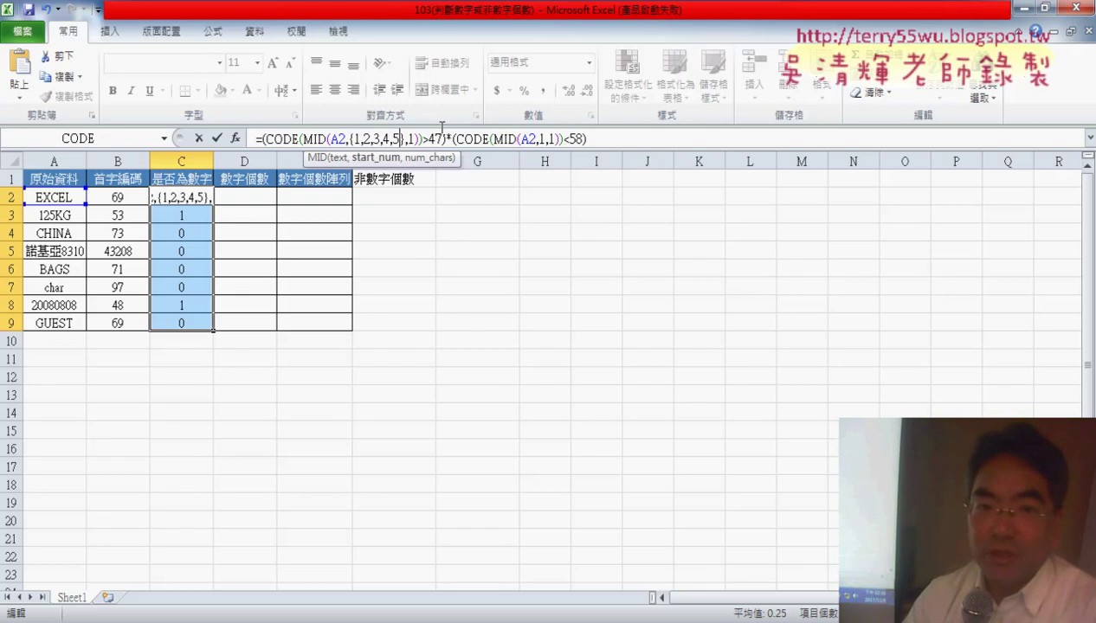
pyautogui.moveTo(349, 140); pyautogui.dragTo(404, 140)
pyautogui.hotkey('ctrl', 'c')
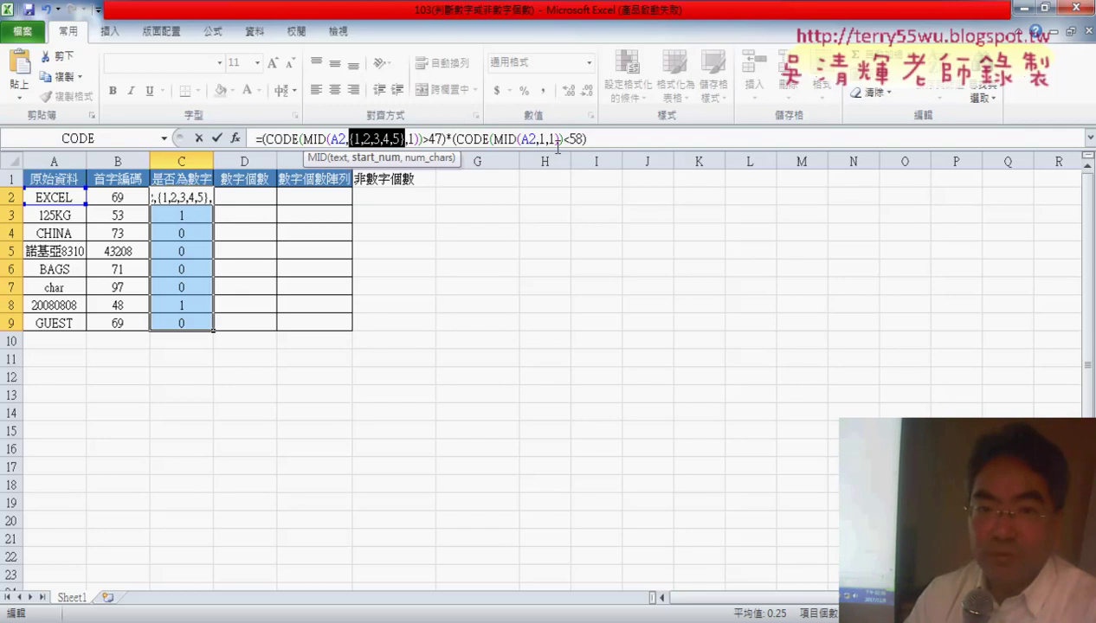
pyautogui.moveTo(538, 138); pyautogui.dragTo(546, 138)
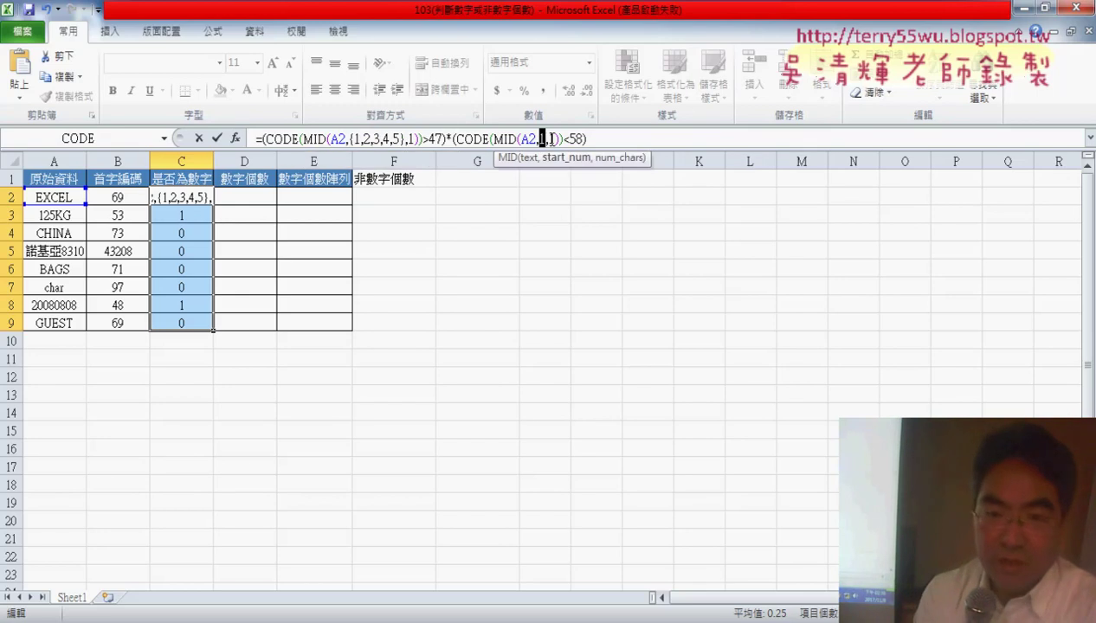
pyautogui.hotkey('ctrl', 'v')
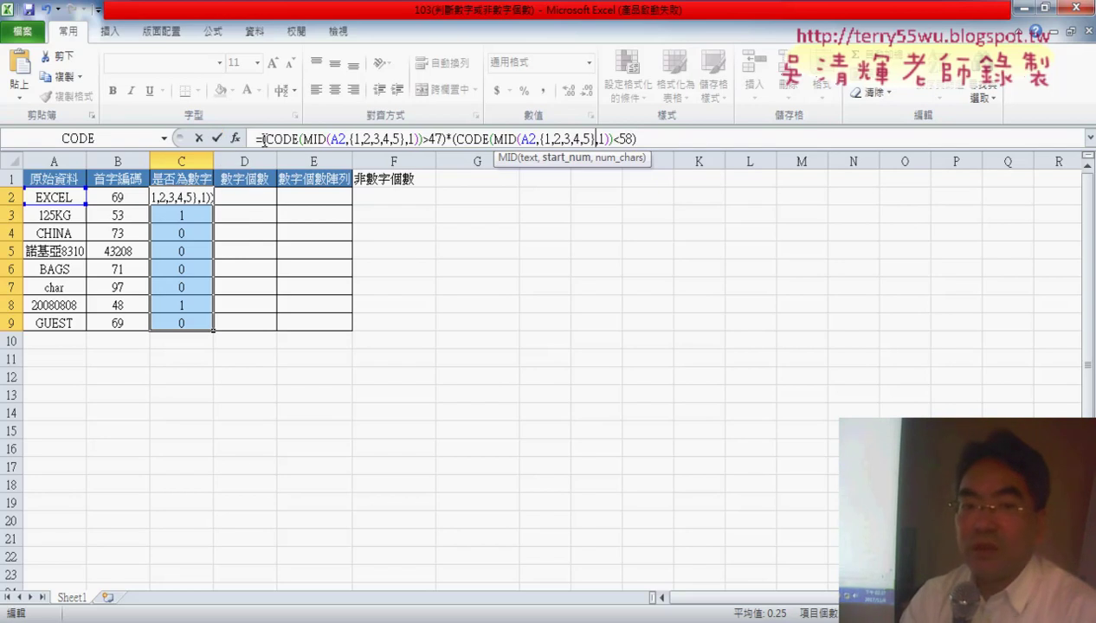
# Step: Wrap C2's formula in SUM and commit it as an array formula over C2:C9
pyautogui.click(261, 139)
pyautogui.write('(')
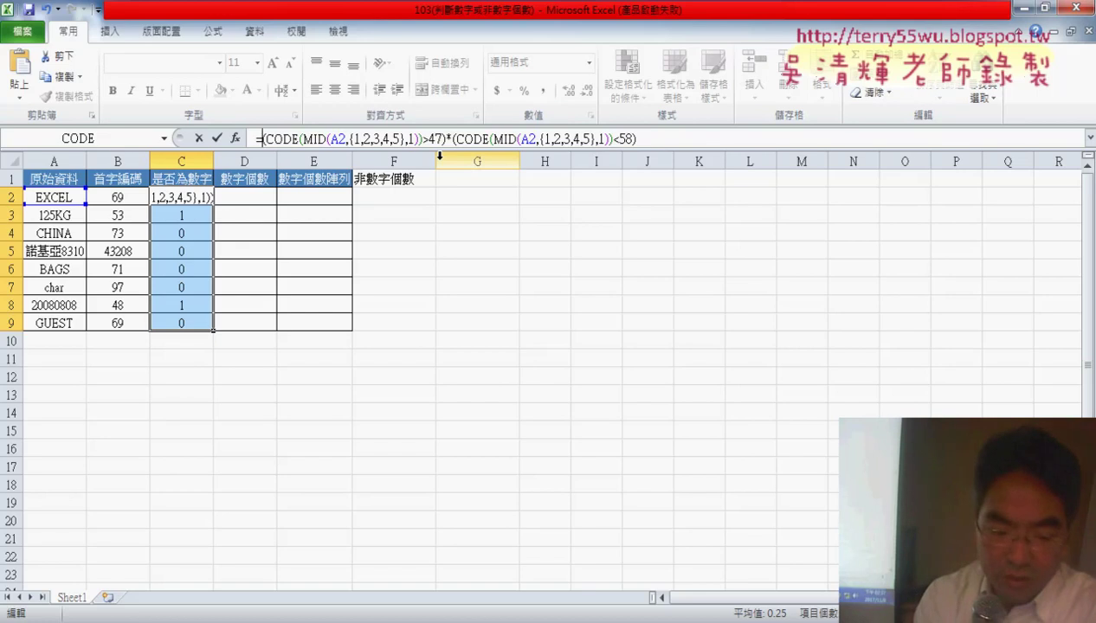
pyautogui.write('su')
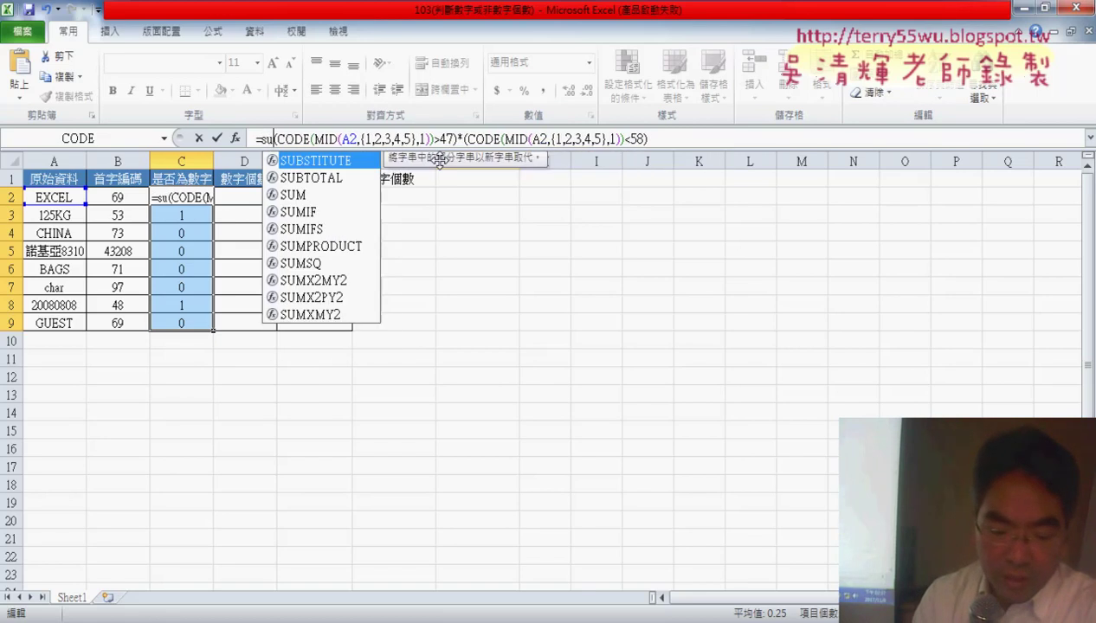
pyautogui.write('m(')
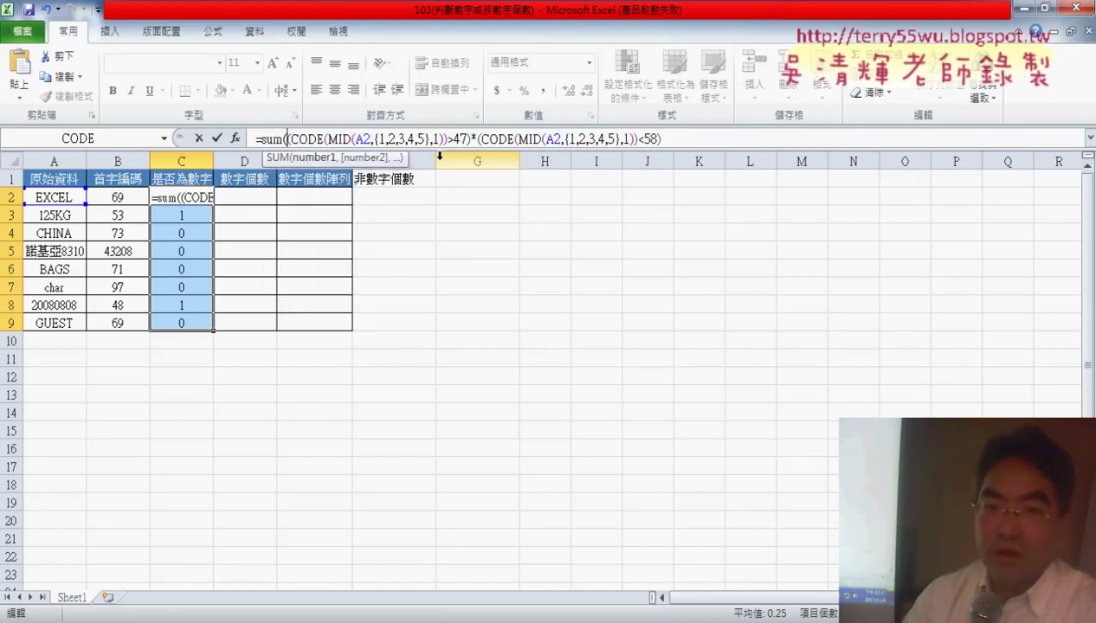
pyautogui.click(693, 141)
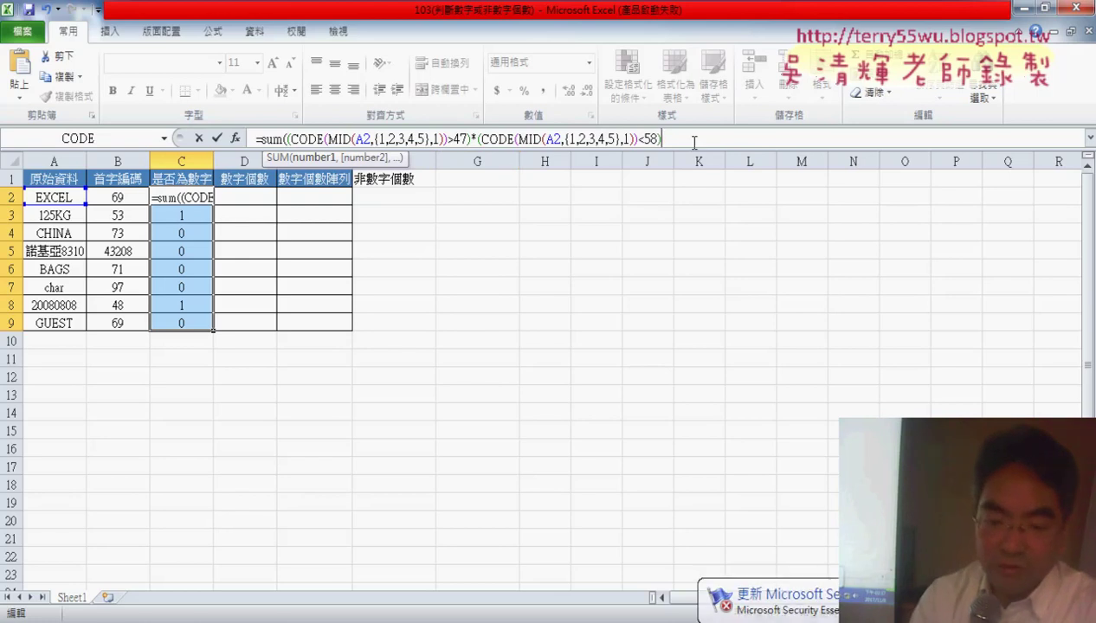
pyautogui.write(')')
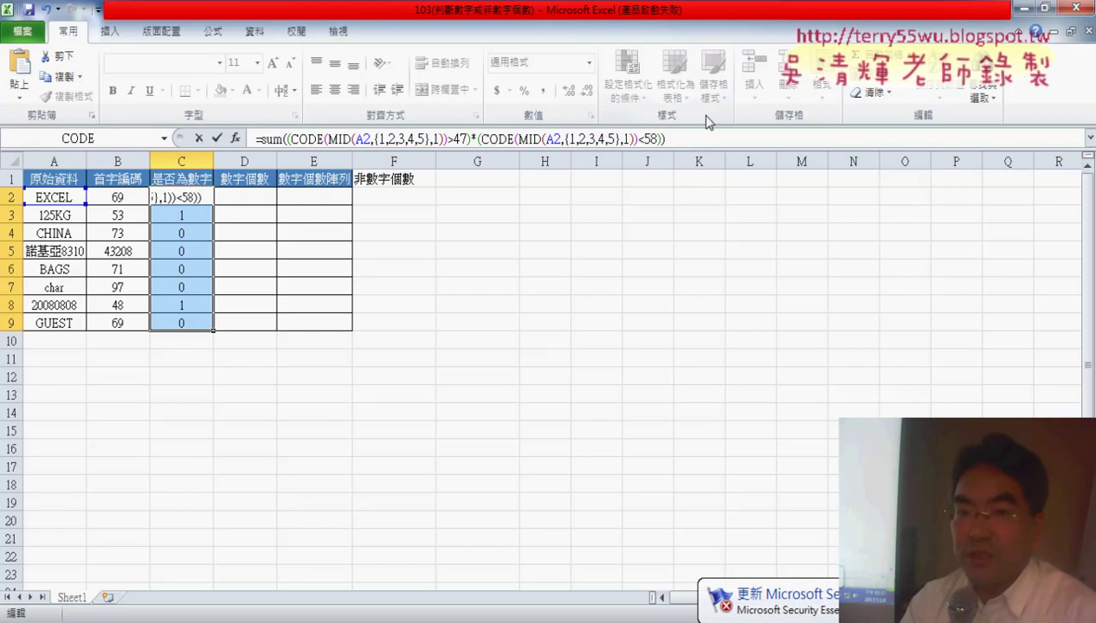
pyautogui.moveTo(565, 139); pyautogui.dragTo(620, 140)
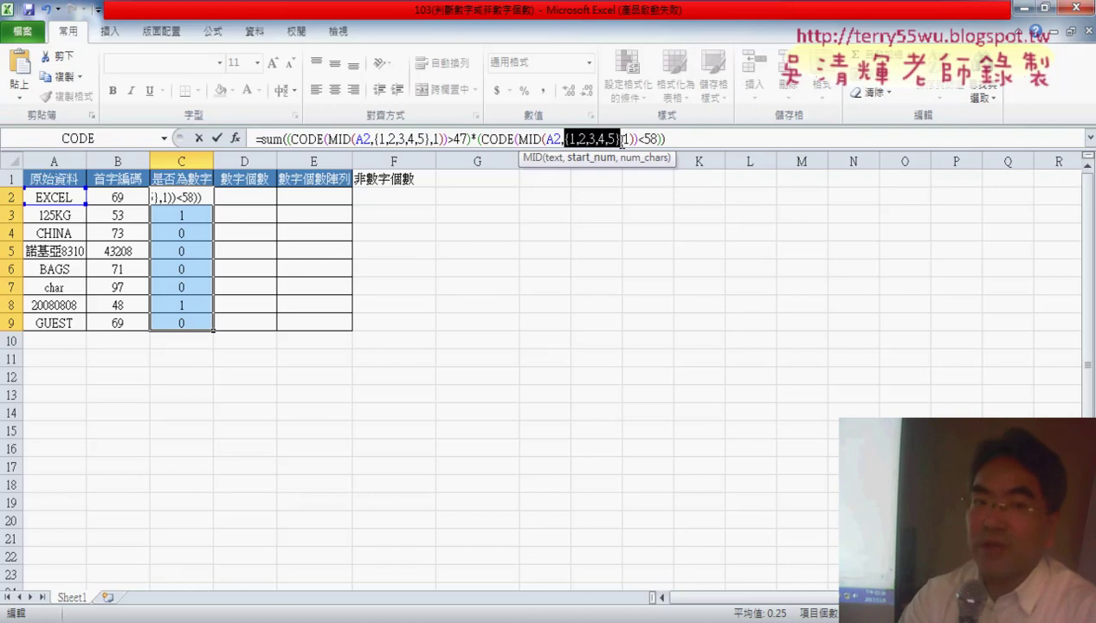
pyautogui.hotkey('ctrl', 'shift', 'Return')
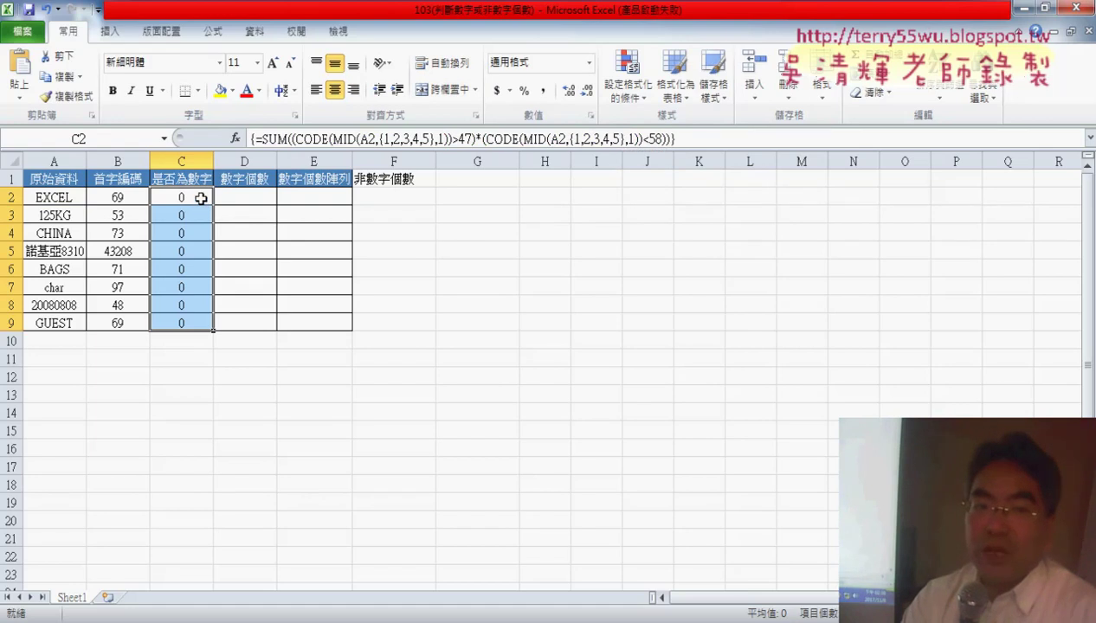
# Step: Re-enter C2 as an array formula and try filling it to C9, triggering the array warning
pyautogui.click(201, 198)
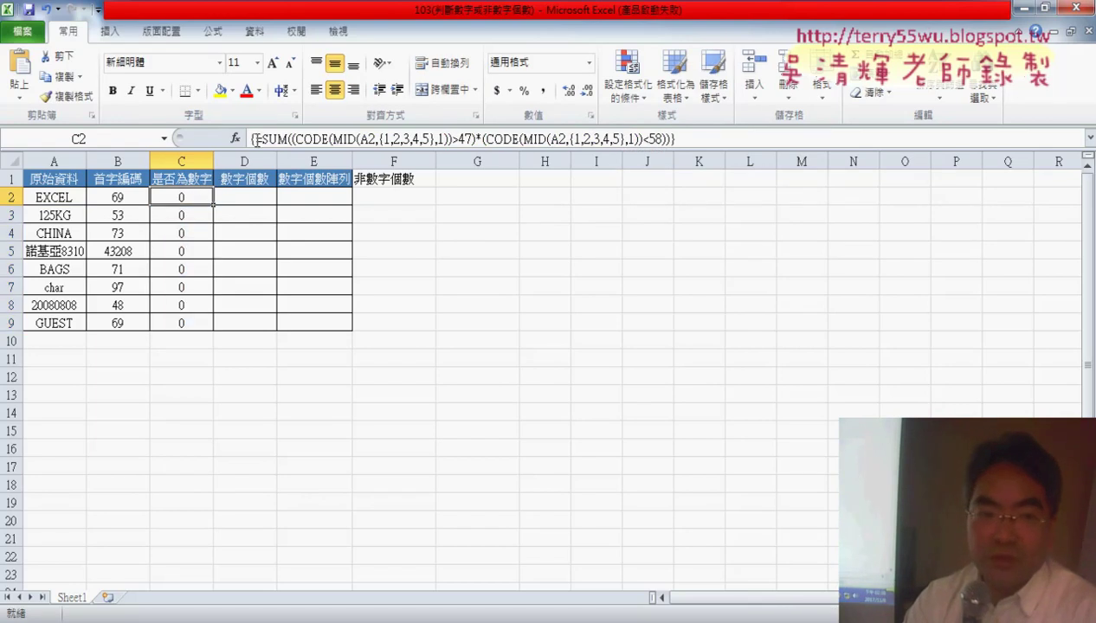
pyautogui.click(248, 142)
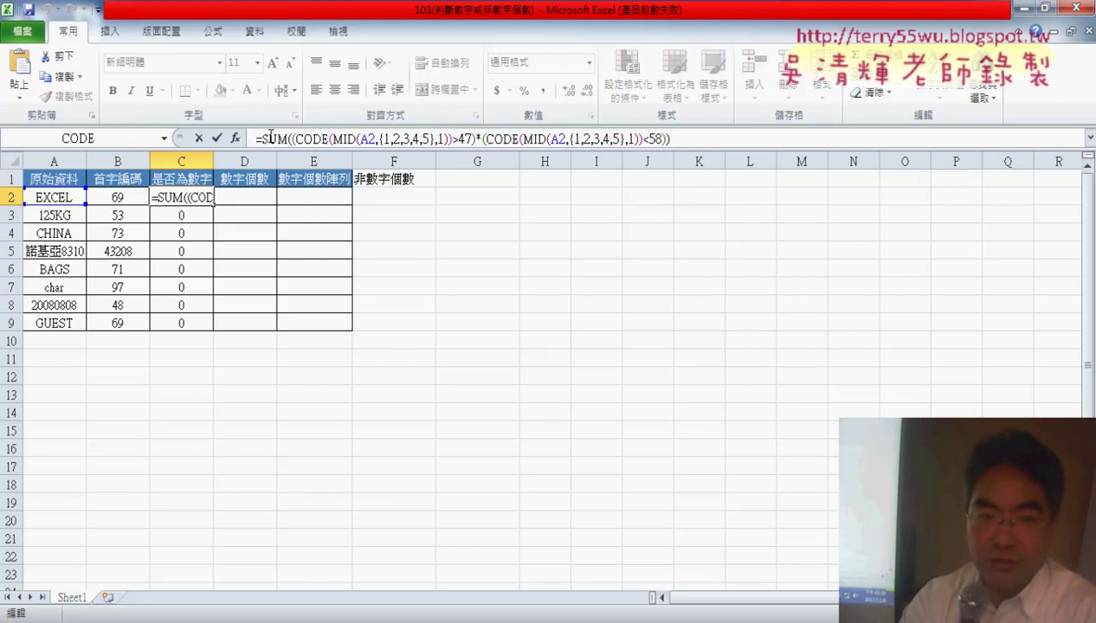
pyautogui.hotkey('ctrl', 'shift', 'Return')
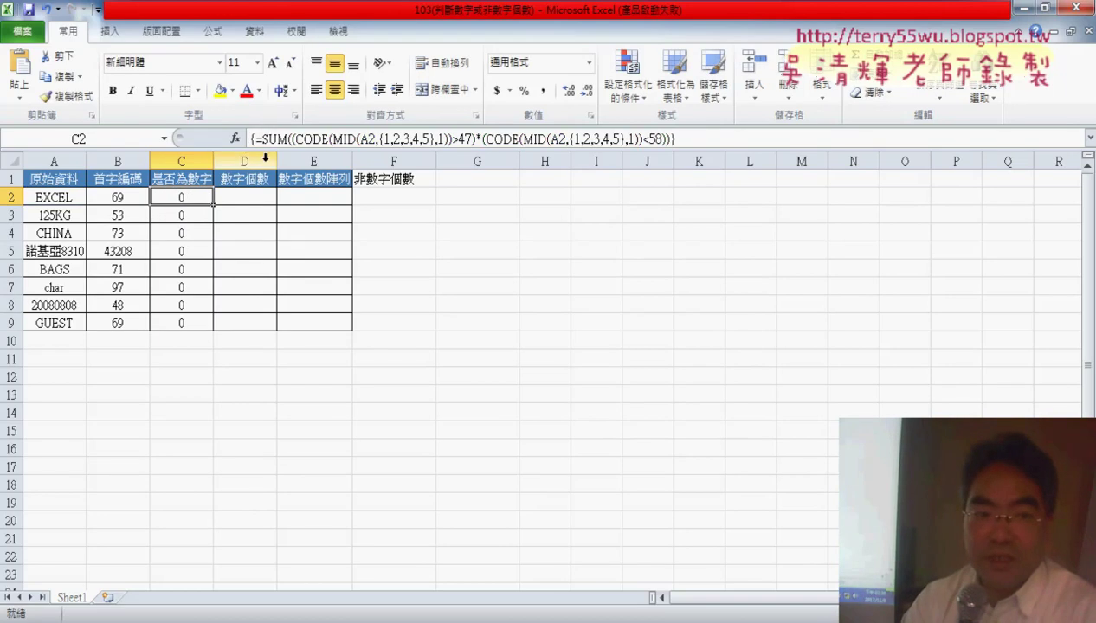
pyautogui.moveTo(211, 205); pyautogui.dragTo(207, 324)
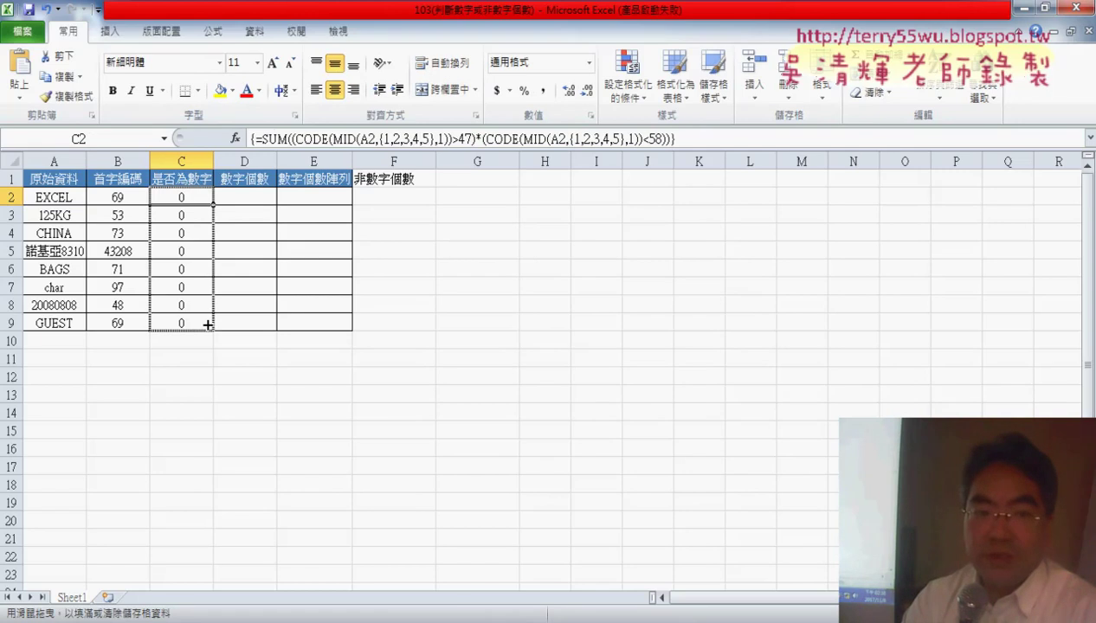
pyautogui.moveTo(208, 325); pyautogui.dragTo(208, 326)
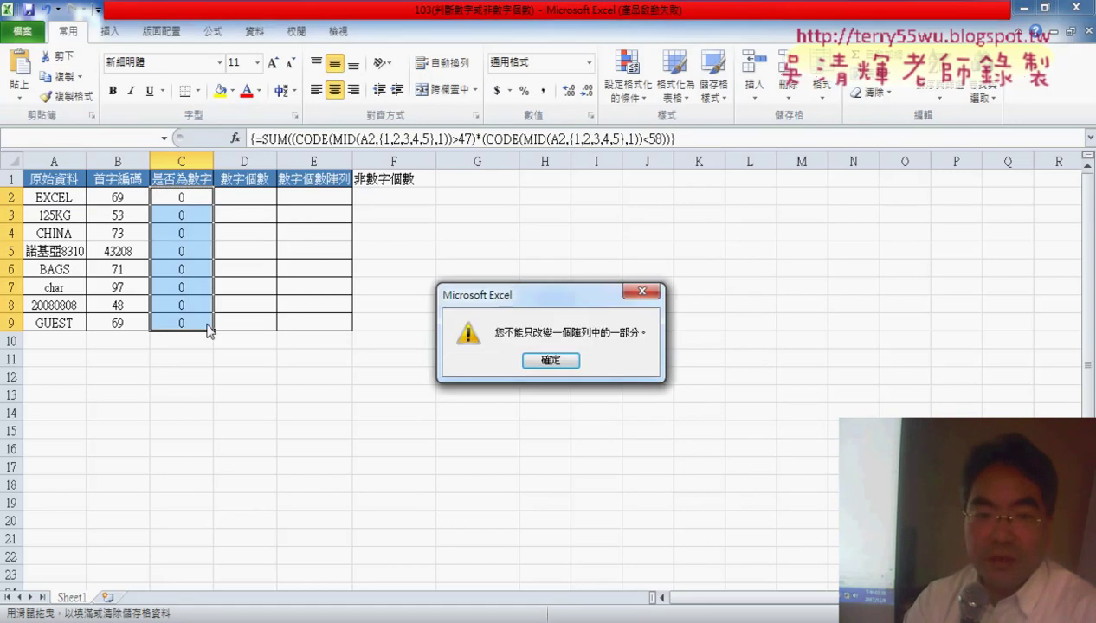
# Step: Dismiss the array warnings and re-enter C2's formula as an array formula with Ctrl+Shift+Enter
pyautogui.click(543, 368)
pyautogui.click(245, 216)
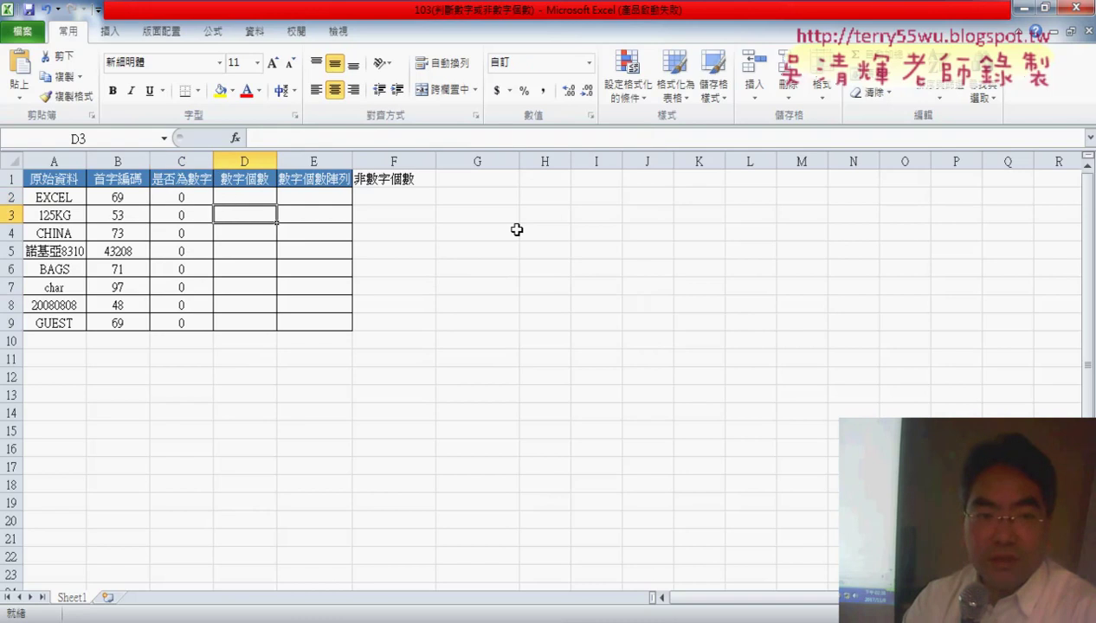
pyautogui.click(169, 199)
pyautogui.doubleClick(168, 198)
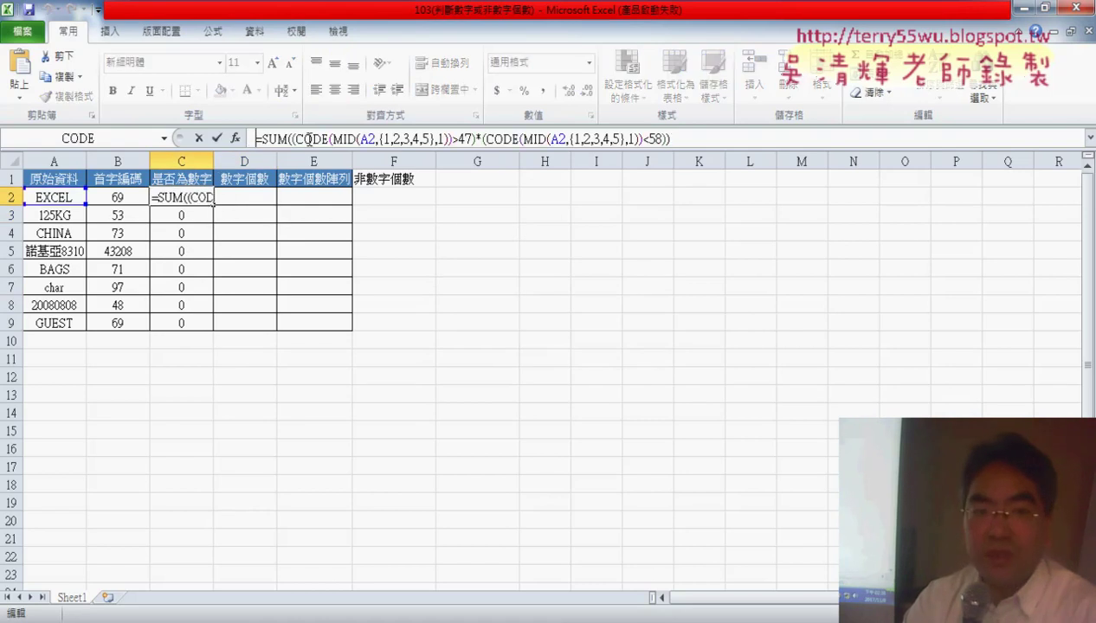
pyautogui.click(199, 138)
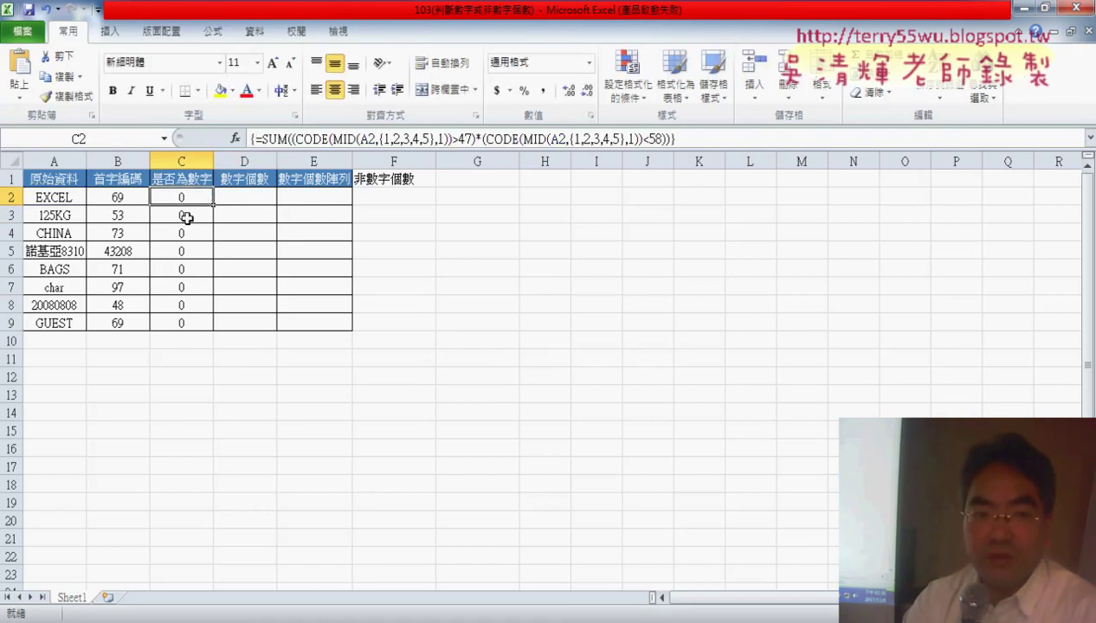
pyautogui.click(259, 139)
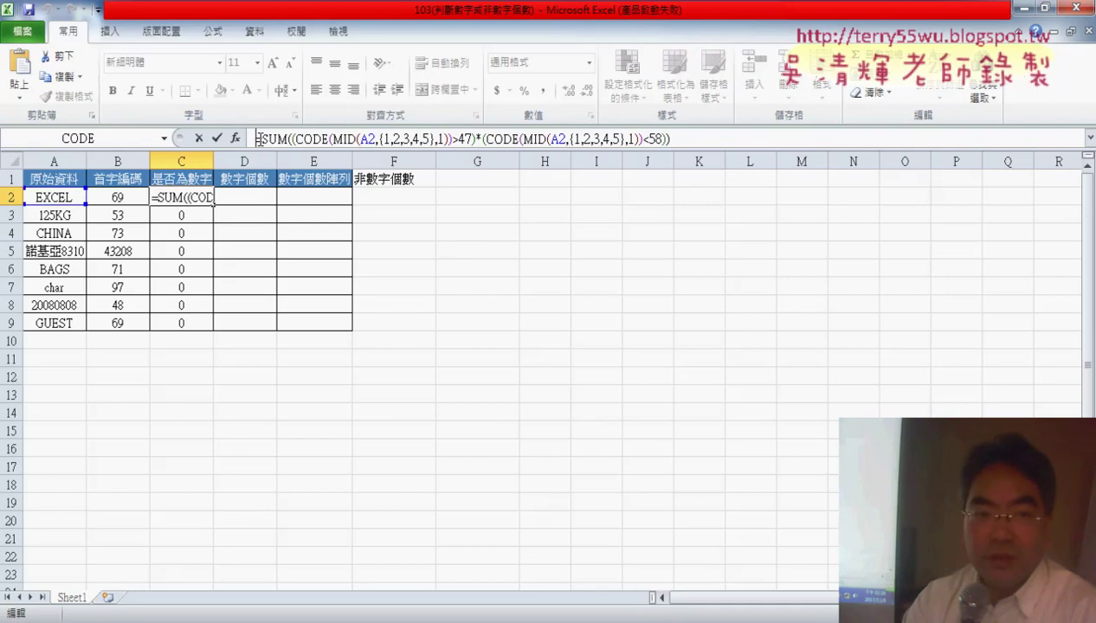
pyautogui.click(219, 138)
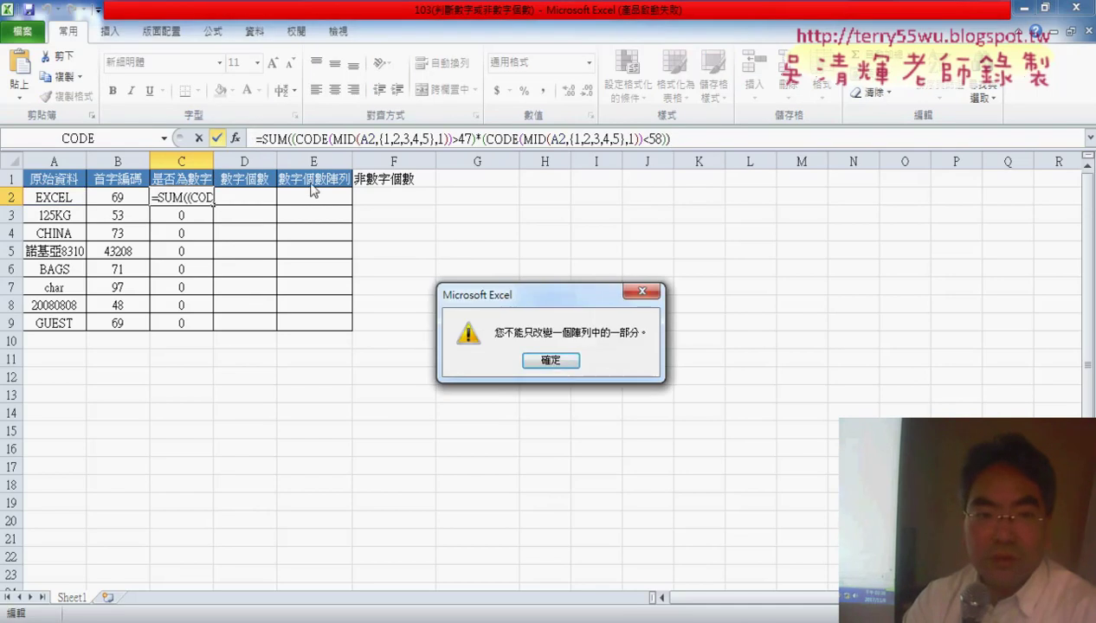
pyautogui.click(554, 368)
pyautogui.click(199, 139)
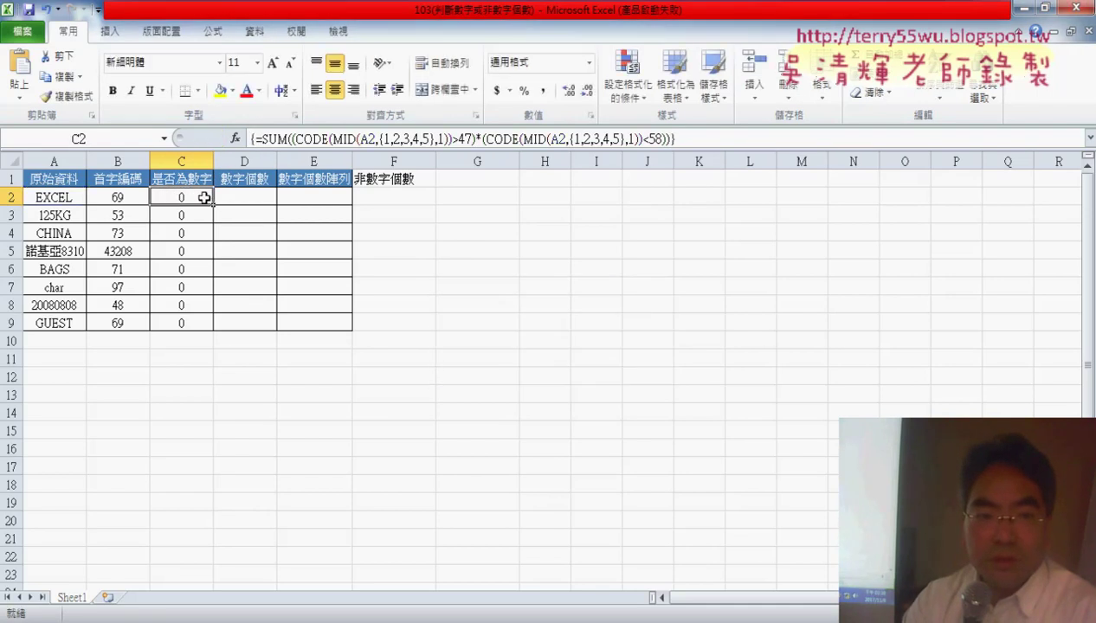
pyautogui.click(265, 137)
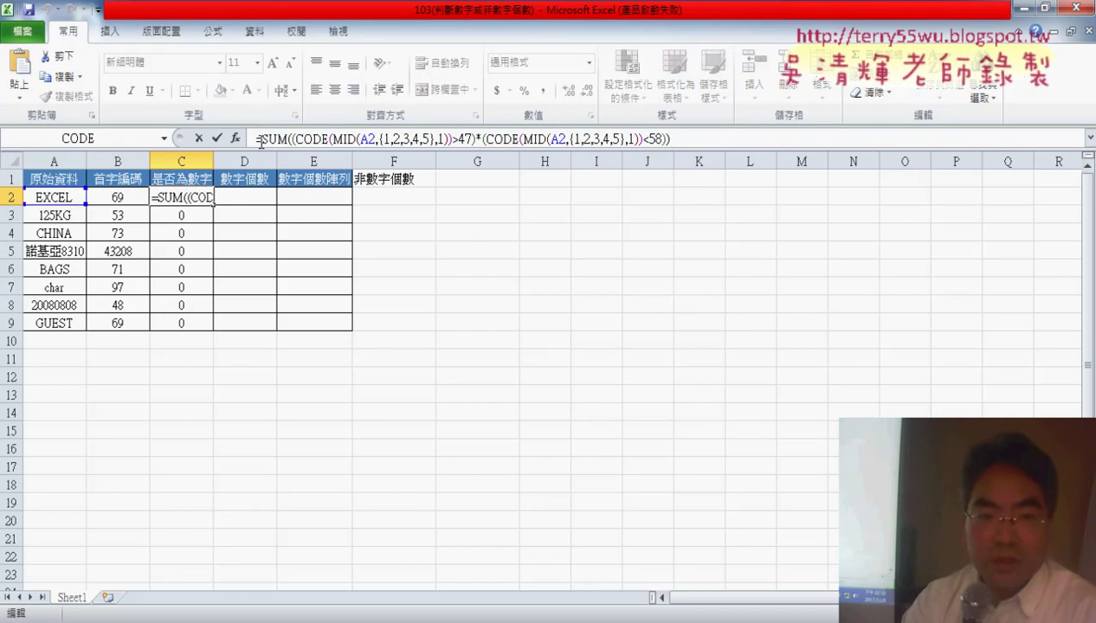
pyautogui.hotkey('ctrl', 'shift', 'Return')
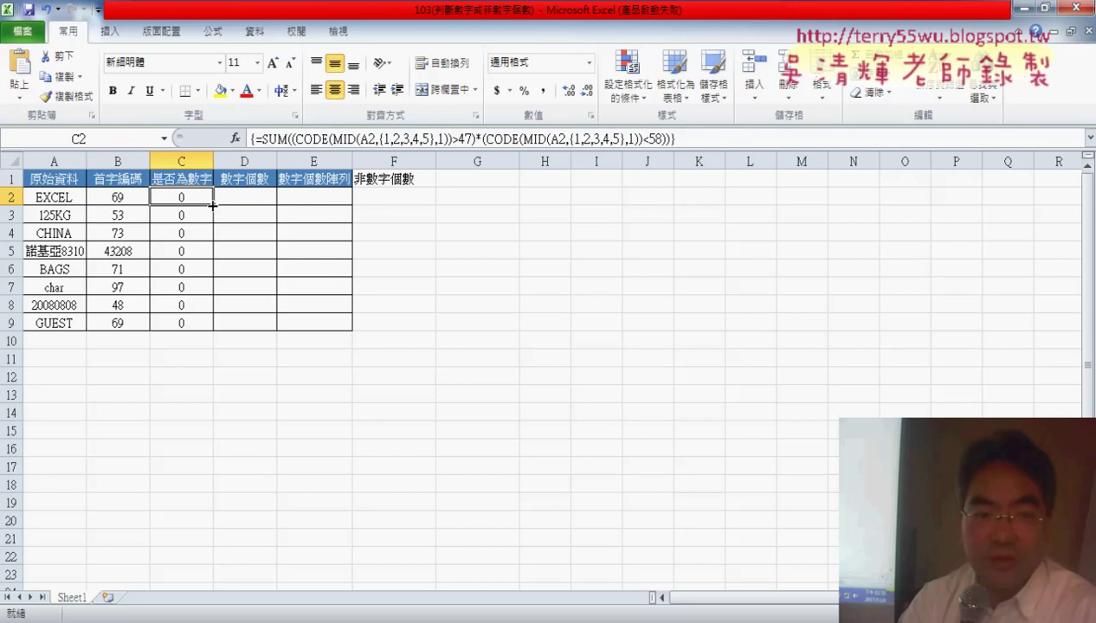
# Step: Try filling C2 down to C9, then cut and paste C2's formula back and re-commit it
pyautogui.moveTo(212, 205); pyautogui.dragTo(213, 332)
pyautogui.press('Return')
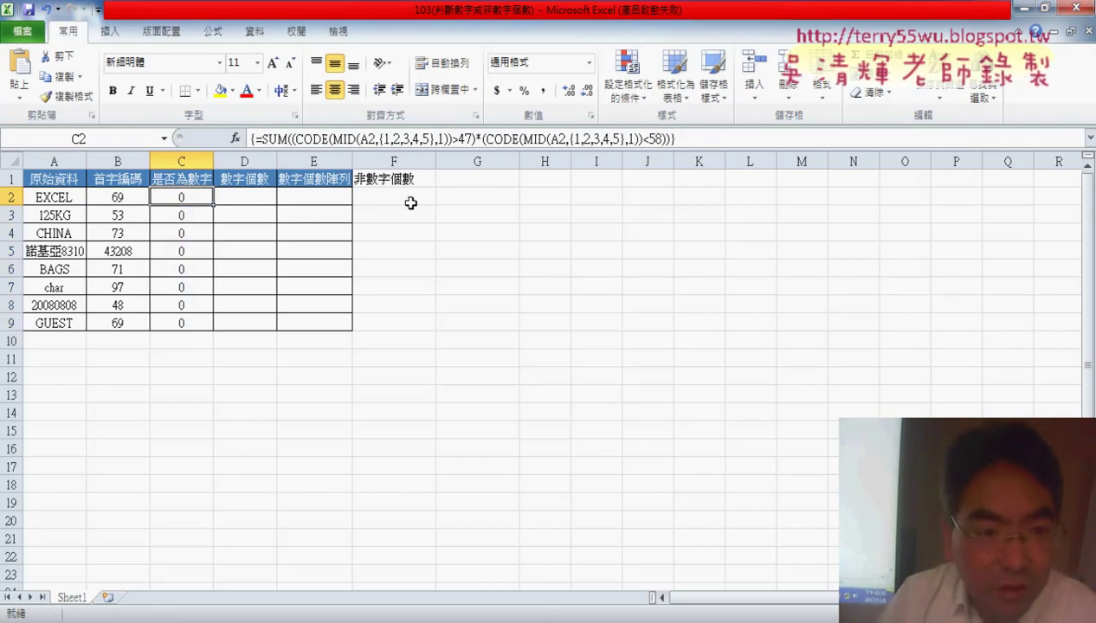
pyautogui.click(284, 138)
pyautogui.moveTo(257, 138); pyautogui.dragTo(686, 139)
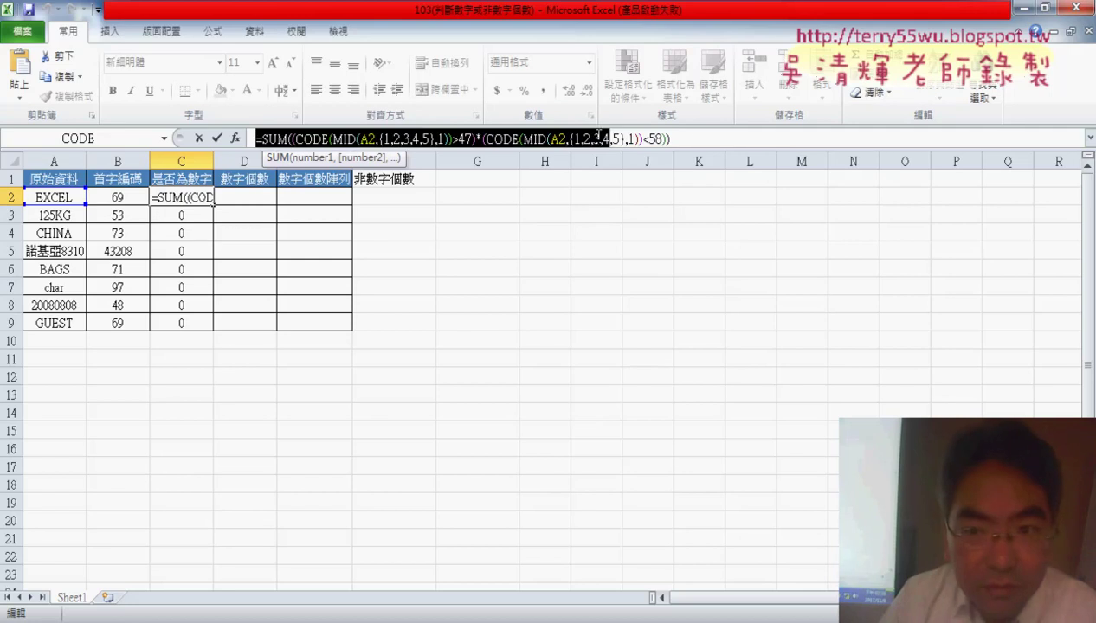
pyautogui.rightClick(665, 140)
pyautogui.click(715, 152)
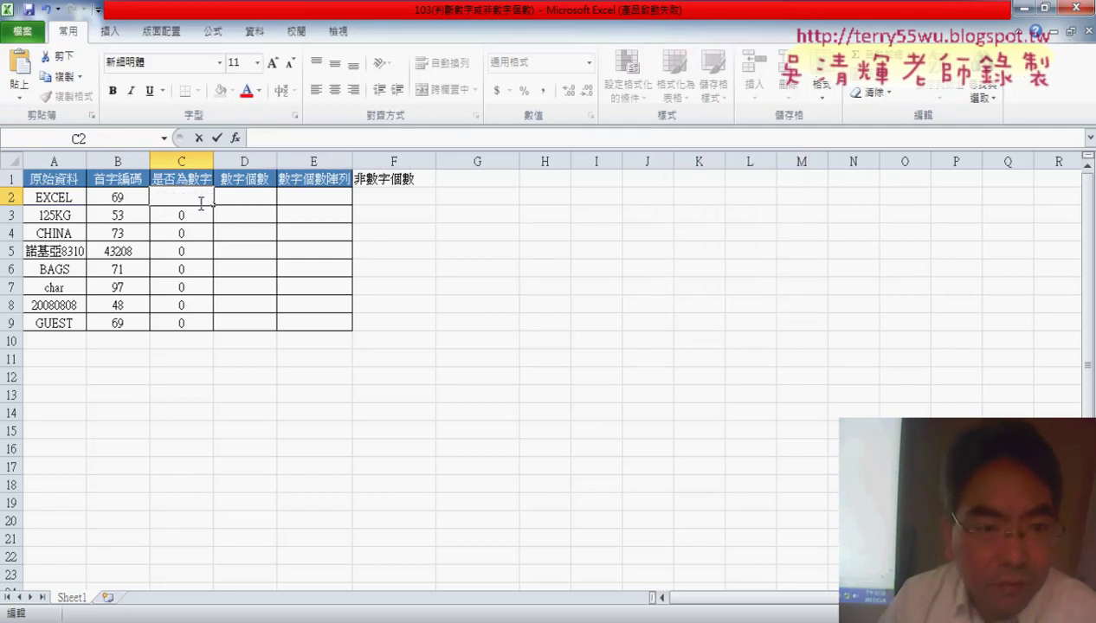
pyautogui.hotkey('ctrl', 'v')
pyautogui.click(295, 138)
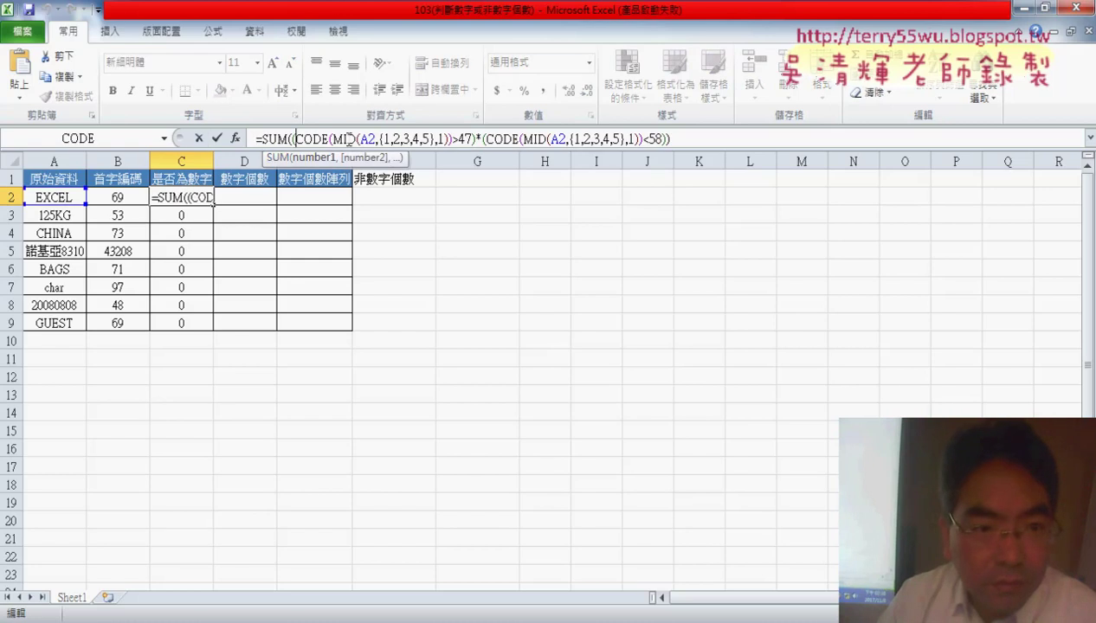
pyautogui.hotkey('ctrl', 'shift', 'Return')
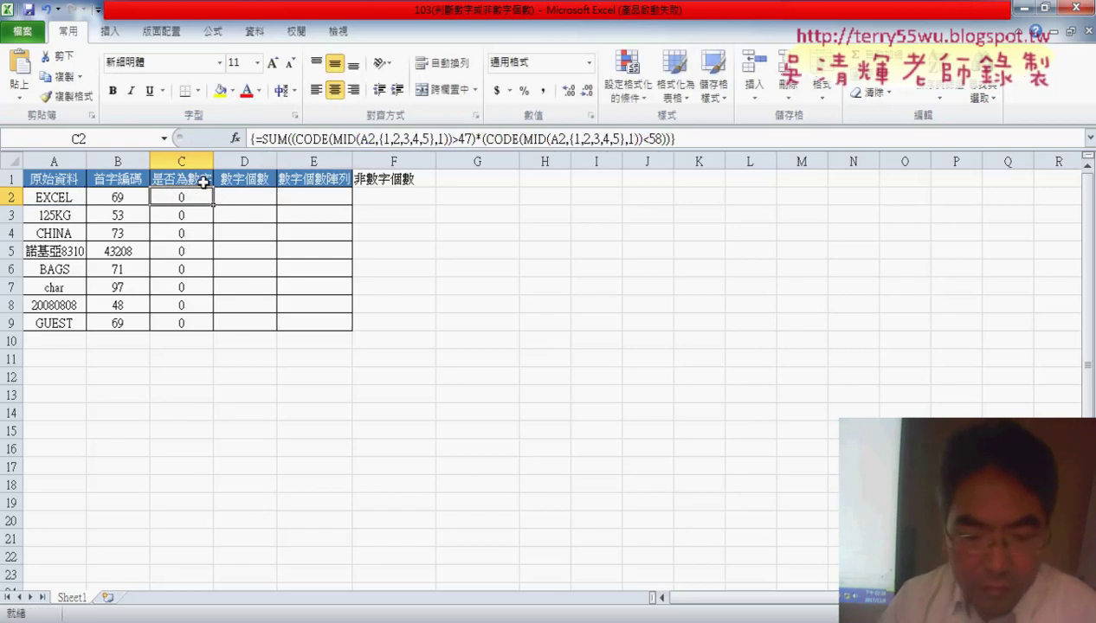
# Step: Select C2:C9 and delete the multi-cell array formula, leaving column C blank
pyautogui.moveTo(211, 206); pyautogui.dragTo(344, 234)
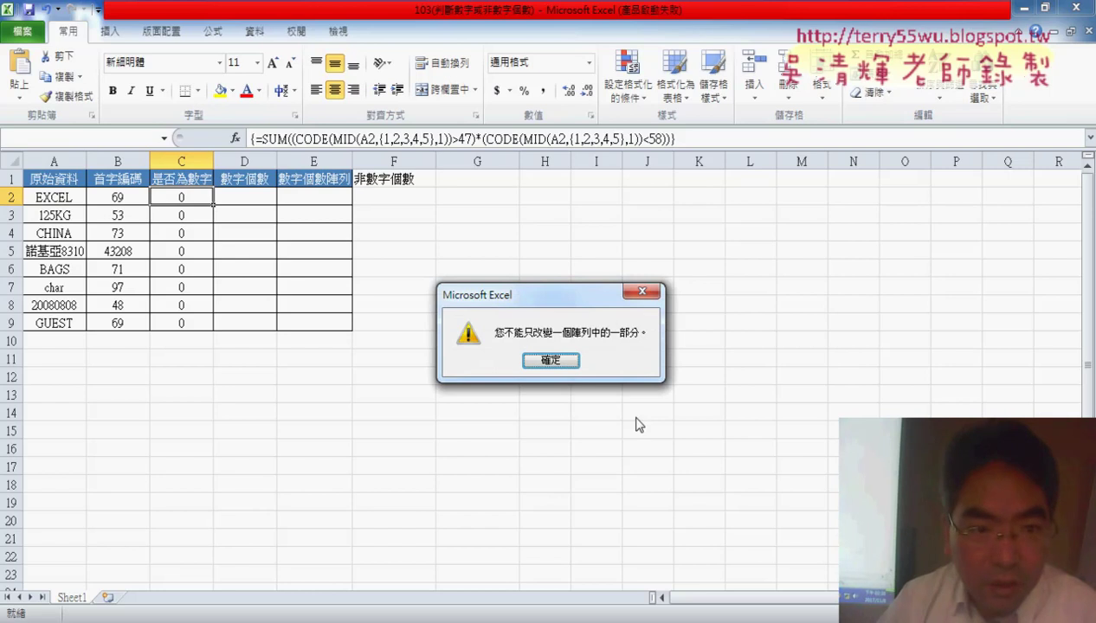
pyautogui.press('Return')
pyautogui.moveTo(184, 198); pyautogui.dragTo(191, 320)
pyautogui.press('Delete')
# Step: Paste the SUM/CODE/MID formula into C2 as an array formula and fill to C9, giving 0, 3, 0, 2, #VALUE!, #VALUE!, 5, 0
pyautogui.click(478, 300)
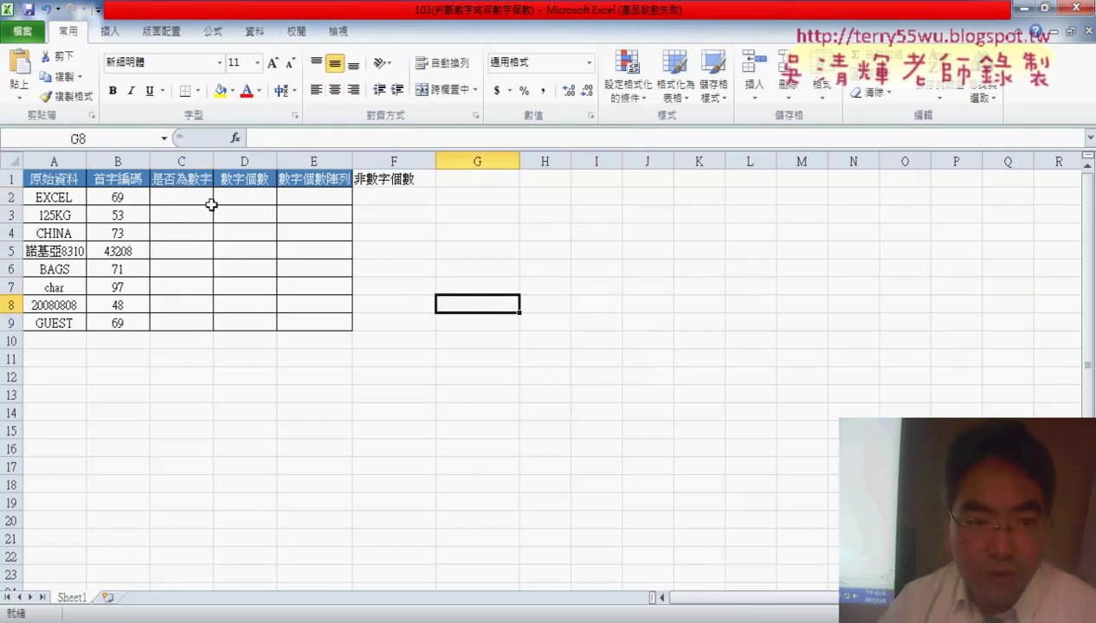
pyautogui.click(186, 196)
pyautogui.click(265, 137)
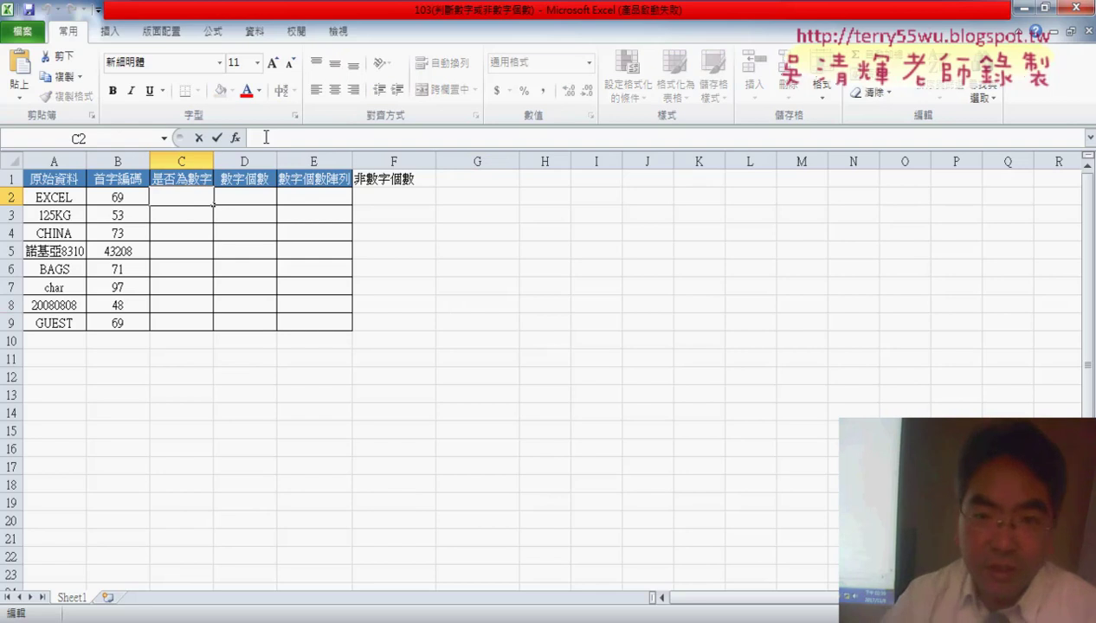
pyautogui.hotkey('ctrl', 'v')
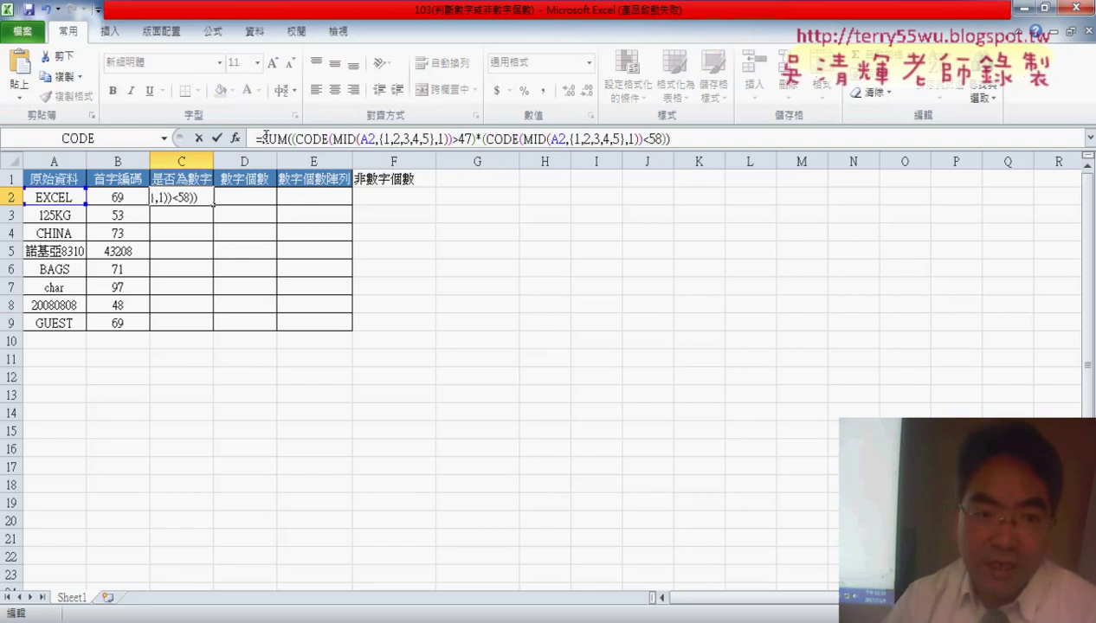
pyautogui.hotkey('ctrl', 'shift', 'Return')
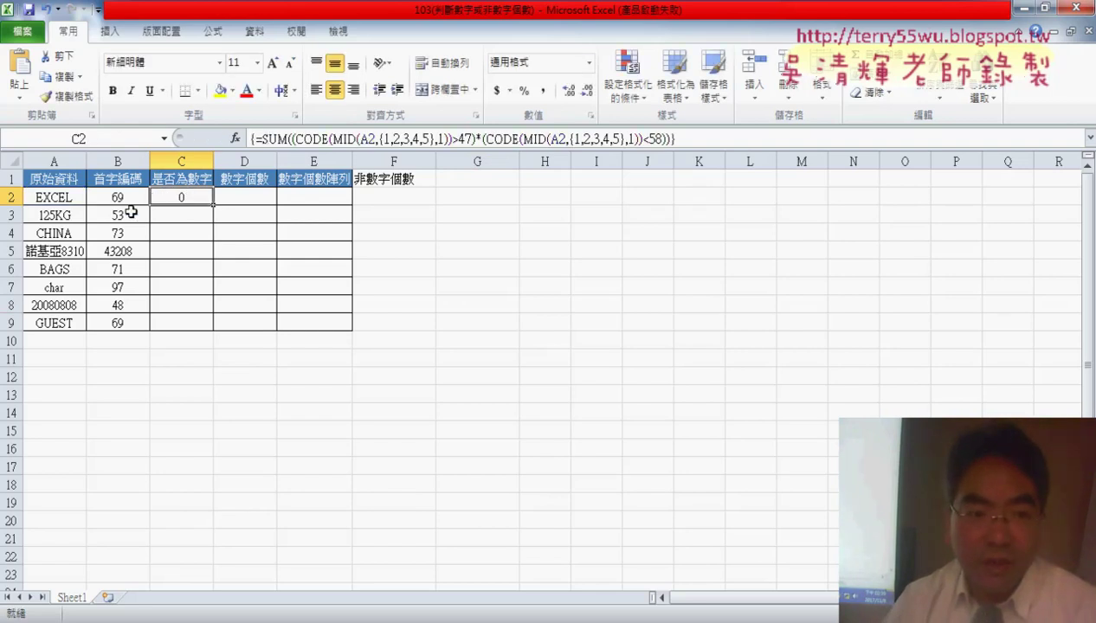
pyautogui.moveTo(214, 205); pyautogui.dragTo(216, 223)
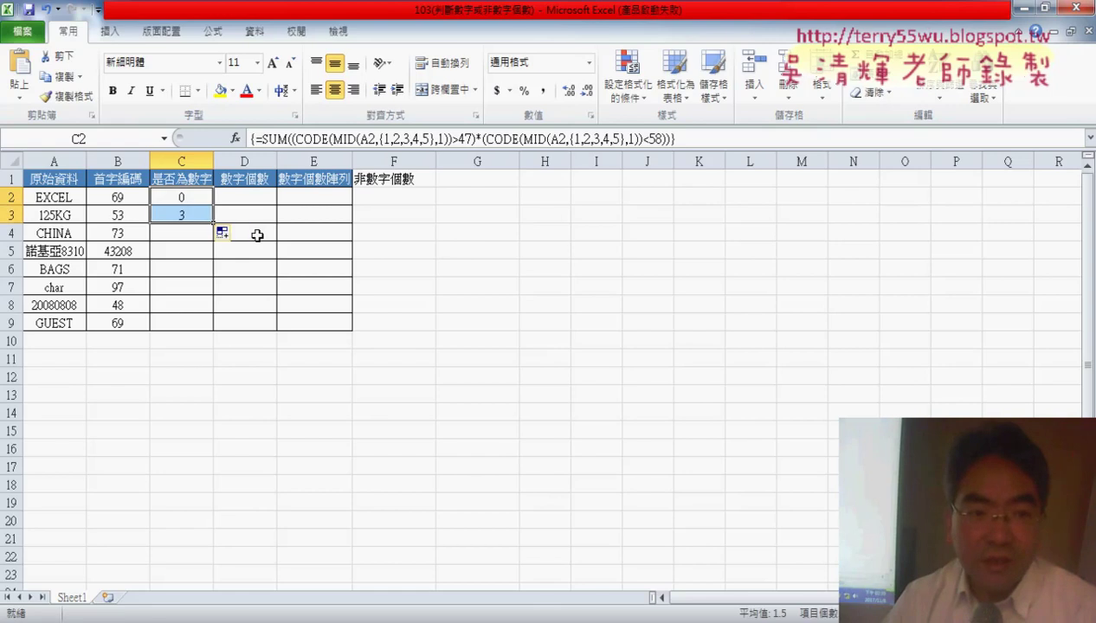
pyautogui.moveTo(213, 224); pyautogui.dragTo(209, 330)
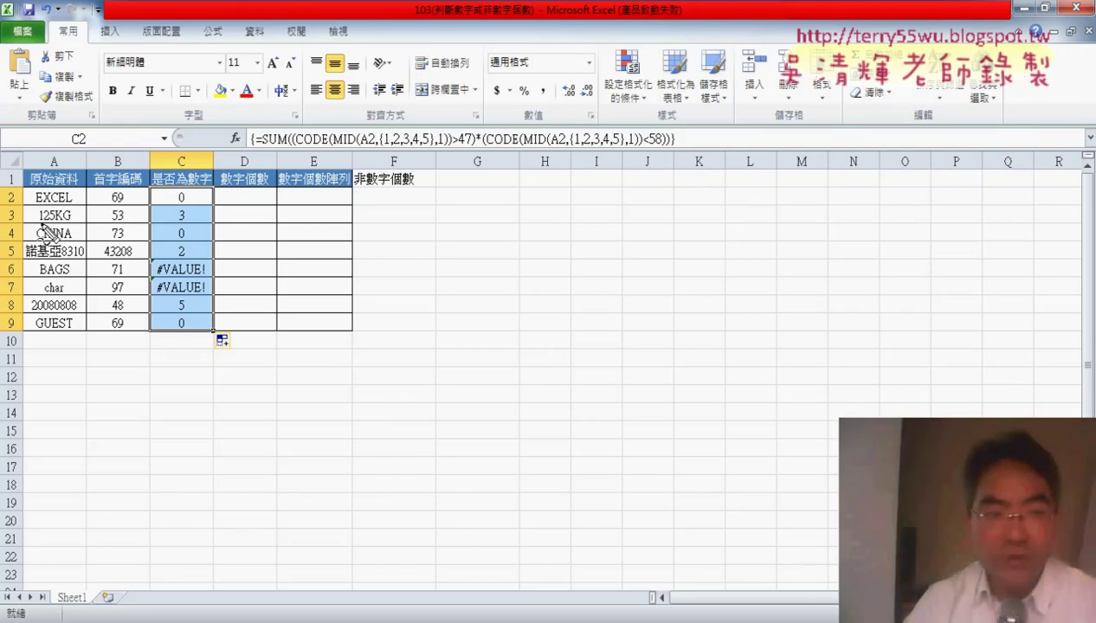
pyautogui.moveTo(39, 226)
pyautogui.mouseDown()
pyautogui.moveTo(71, 226)
pyautogui.moveTo(71, 203)
pyautogui.mouseUp()
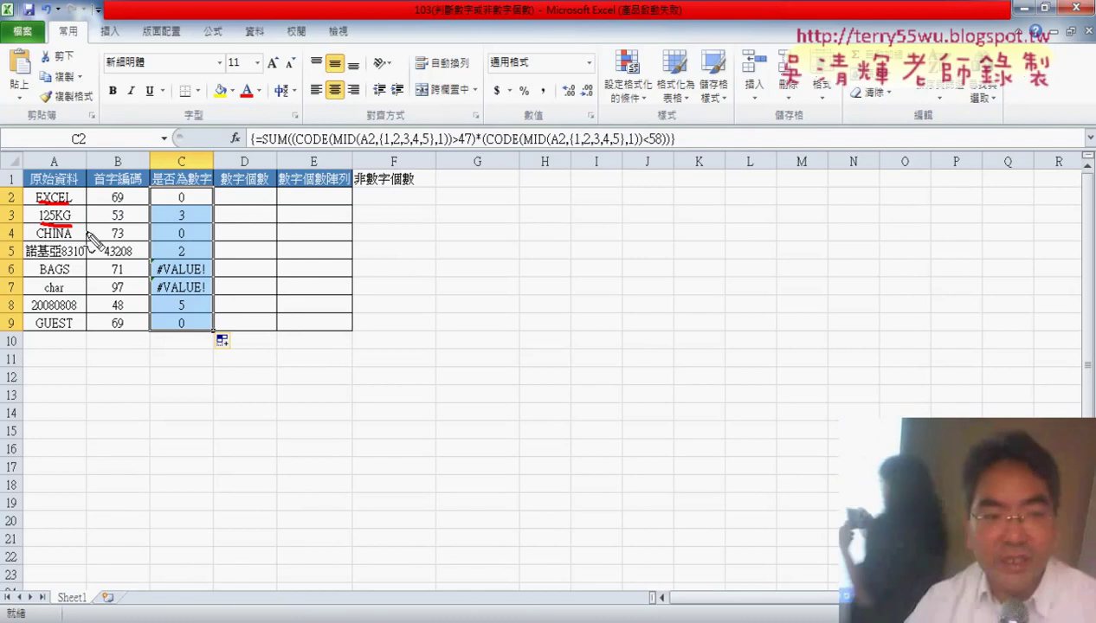
pyautogui.moveTo(184, 222)
pyautogui.mouseDown()
pyautogui.moveTo(194, 213)
pyautogui.moveTo(172, 222)
pyautogui.mouseUp()
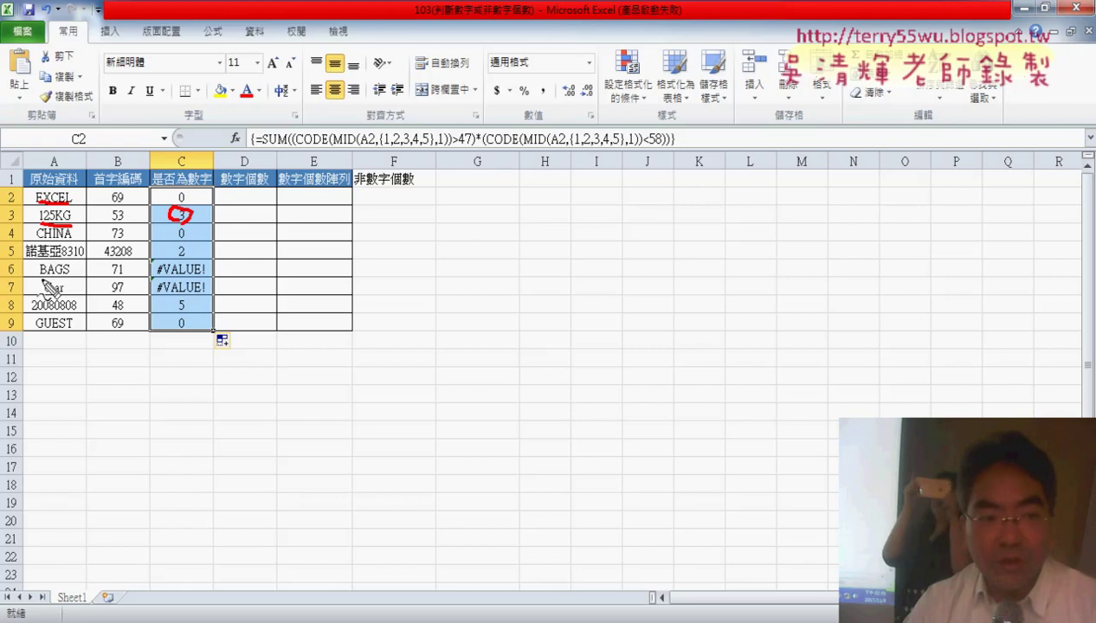
pyautogui.moveTo(40, 279)
pyautogui.mouseDown()
pyautogui.moveTo(76, 279)
pyautogui.moveTo(66, 296)
pyautogui.mouseUp()
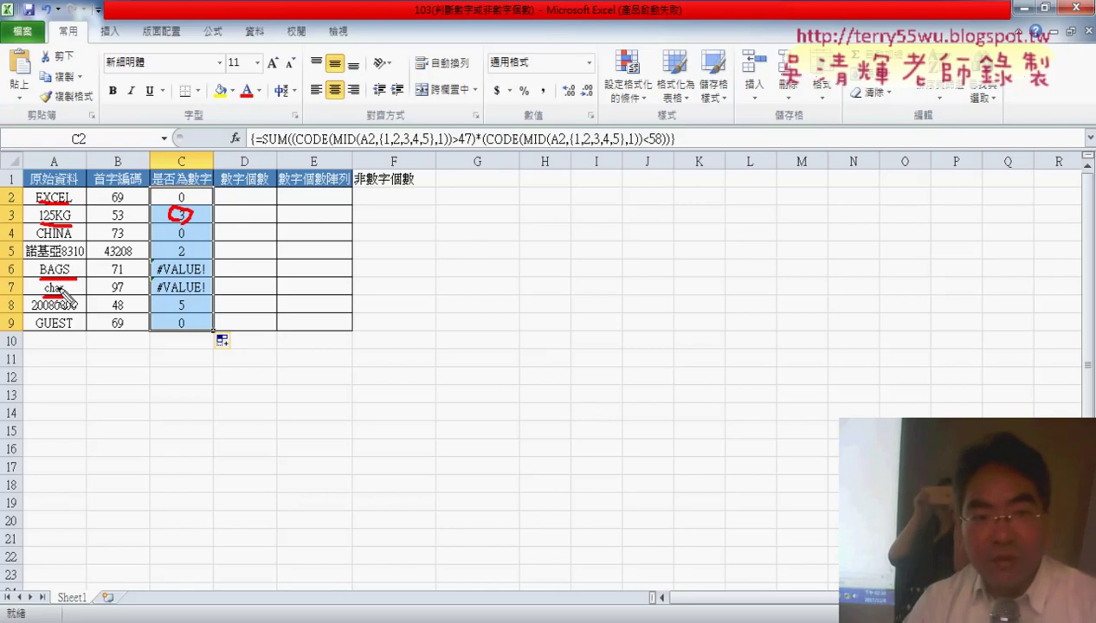
pyautogui.moveTo(379, 145); pyautogui.dragTo(429, 145)
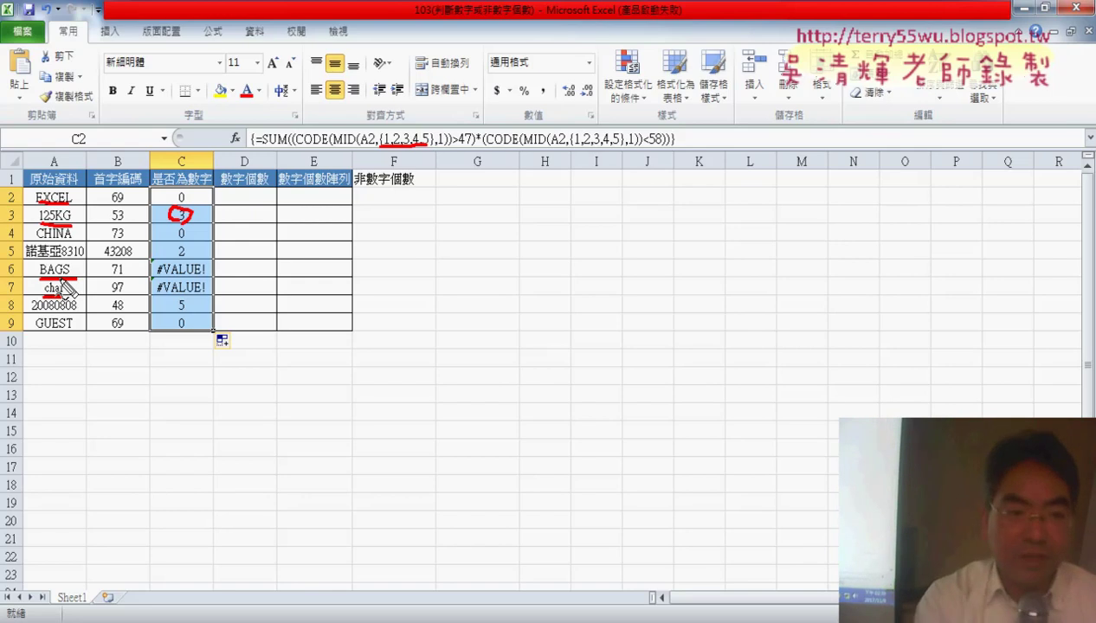
pyautogui.press('Escape')
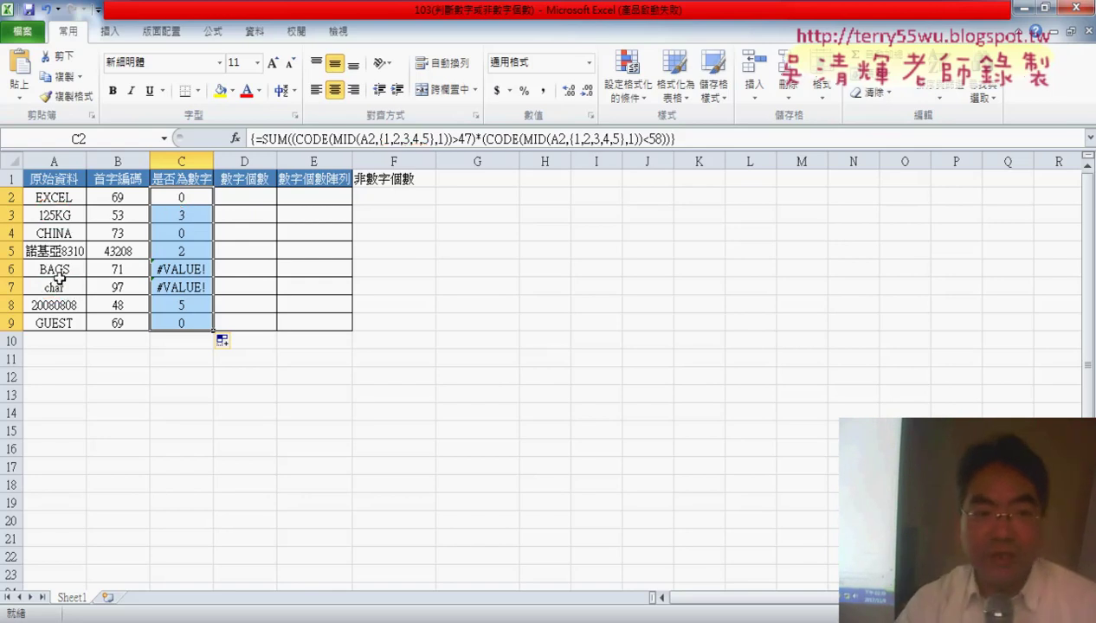
pyautogui.click(190, 271)
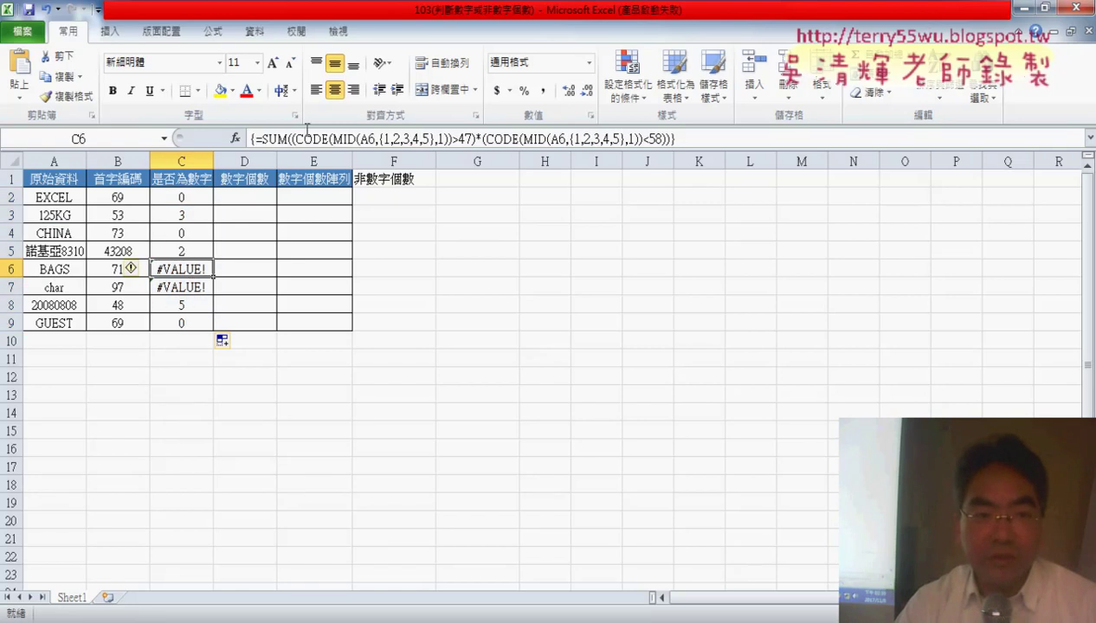
# Step: Inspect C6's SUM arguments, whose preview shows #VALUE!, then close the dialog
pyautogui.click(269, 140)
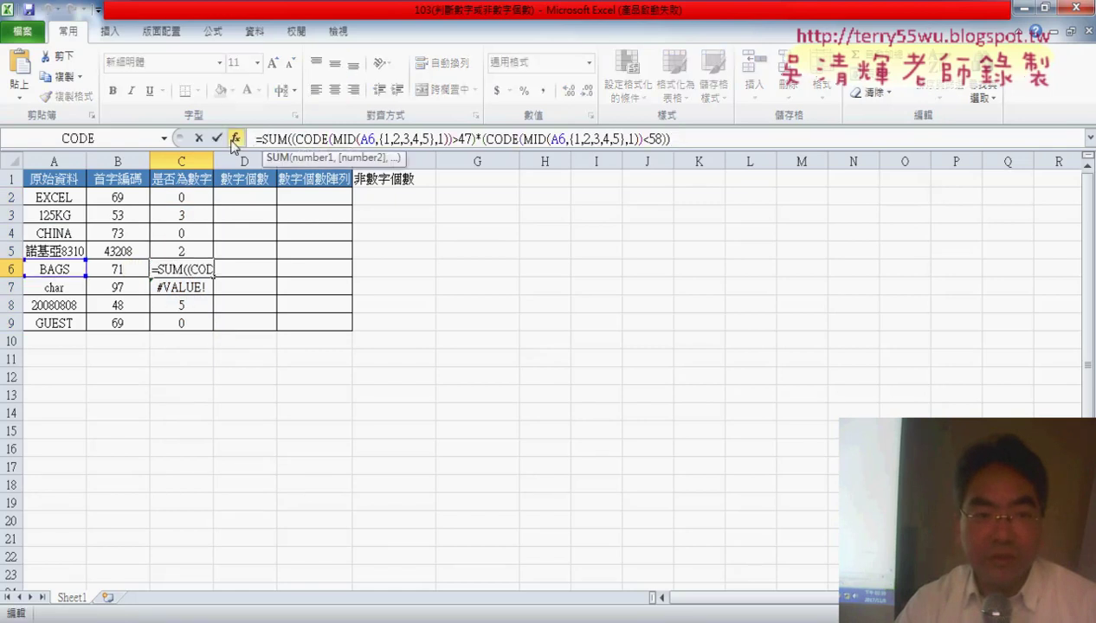
pyautogui.click(233, 139)
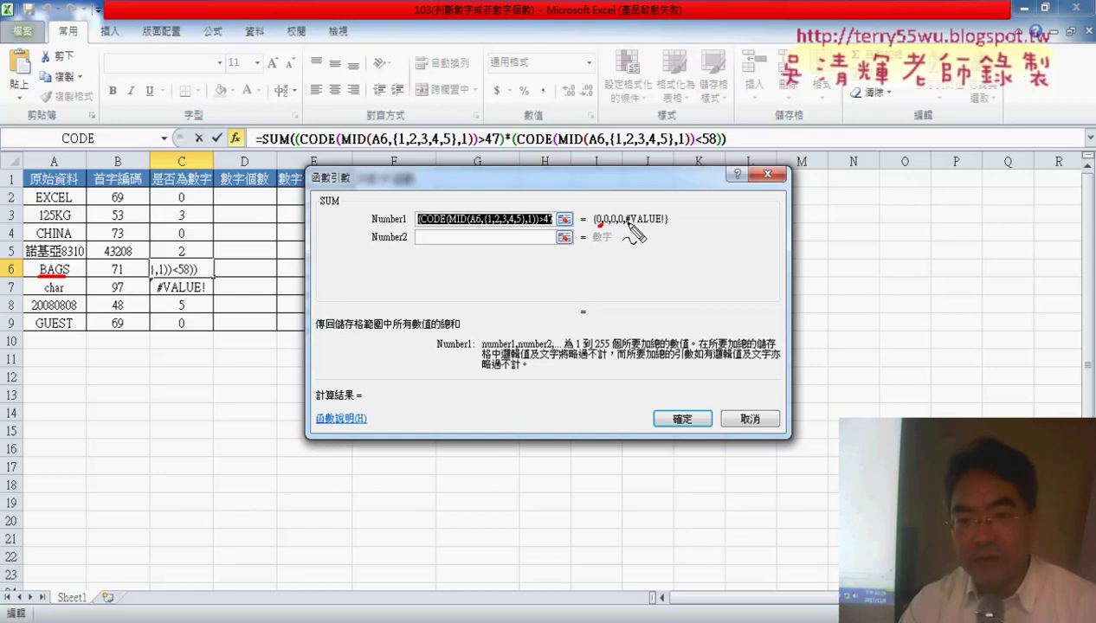
pyautogui.moveTo(629, 227); pyautogui.dragTo(669, 228)
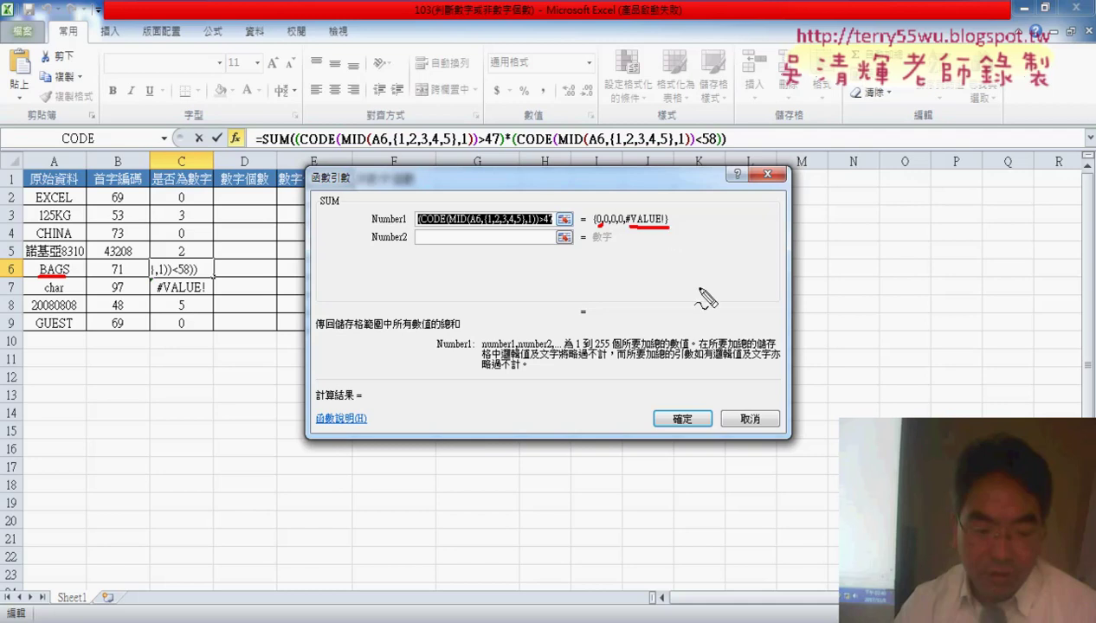
pyautogui.press('Escape')
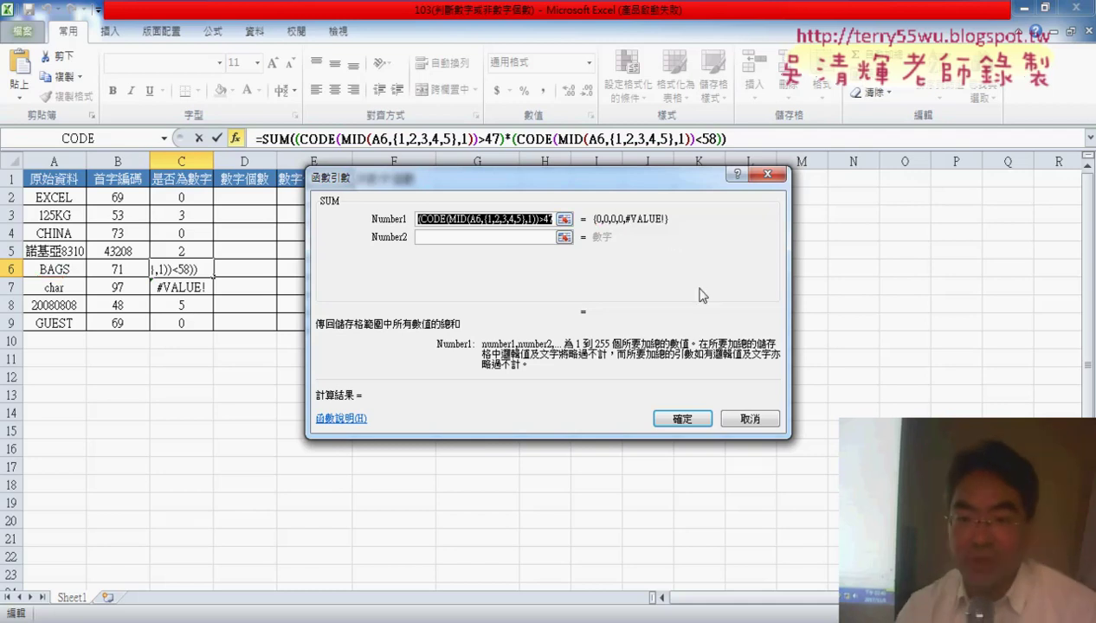
pyautogui.keyDown('ctrl'); pyautogui.keyDown('shift'); pyautogui.click(682, 419); pyautogui.keyUp('shift'); pyautogui.keyUp('ctrl')
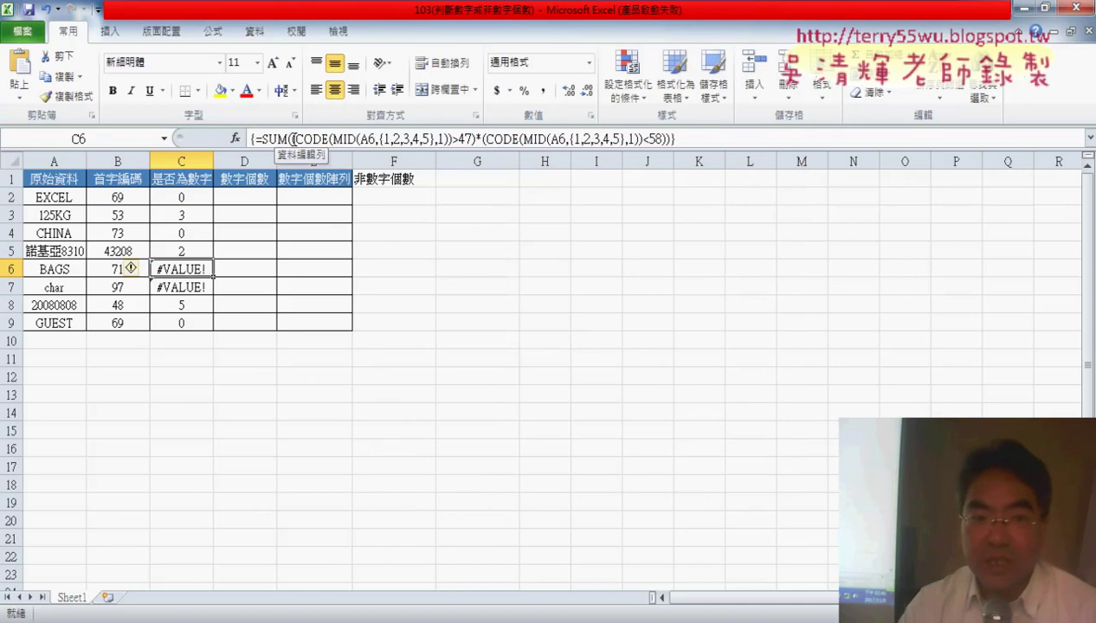
# Step: Reopen C6's SUM arguments and select the whole Number1 digit-test expression
pyautogui.click(292, 139)
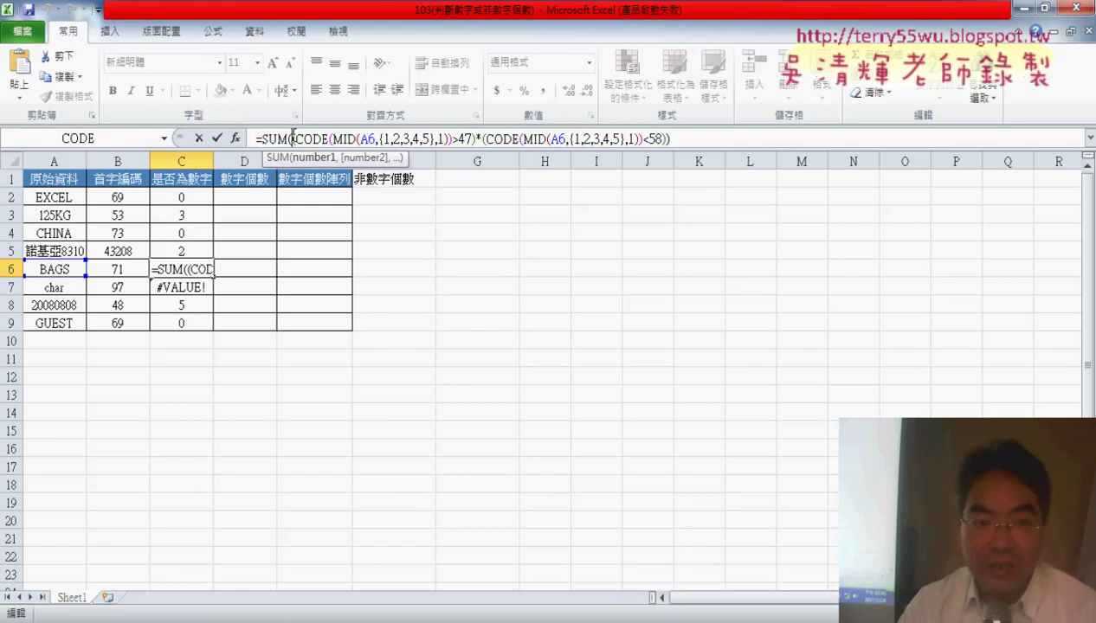
pyautogui.click(289, 139)
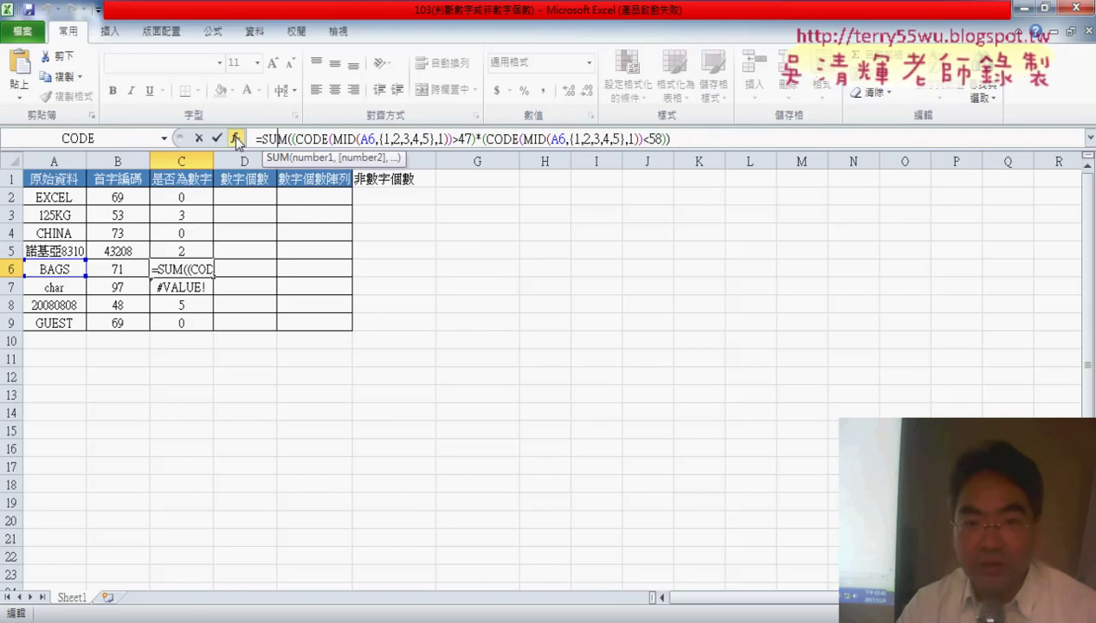
pyautogui.click(235, 139)
pyautogui.click(418, 218)
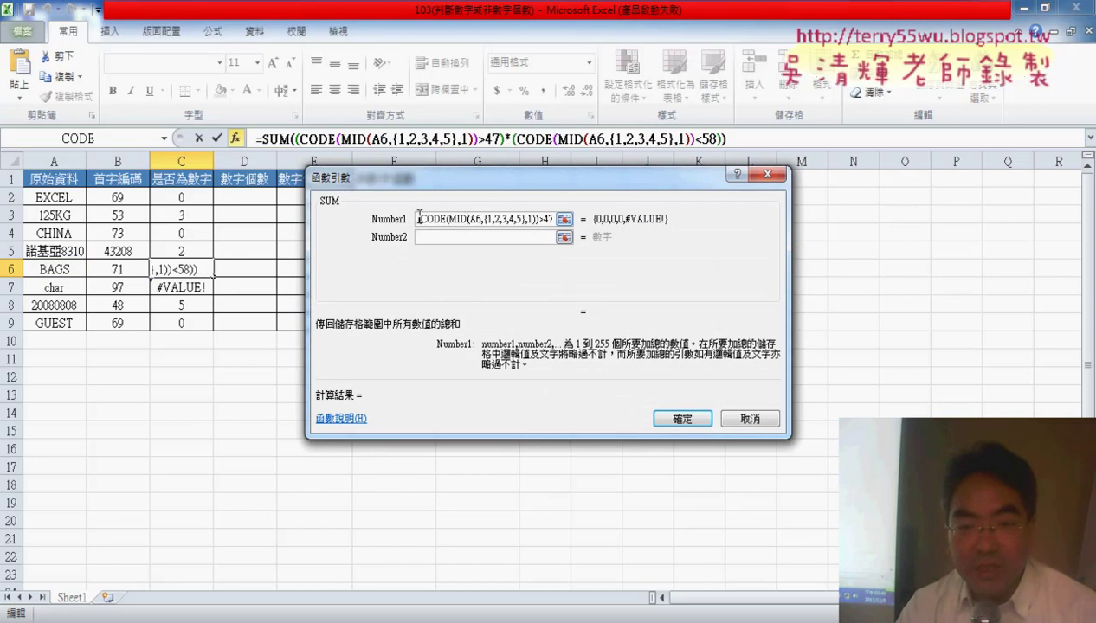
pyautogui.moveTo(552, 219); pyautogui.dragTo(623, 227)
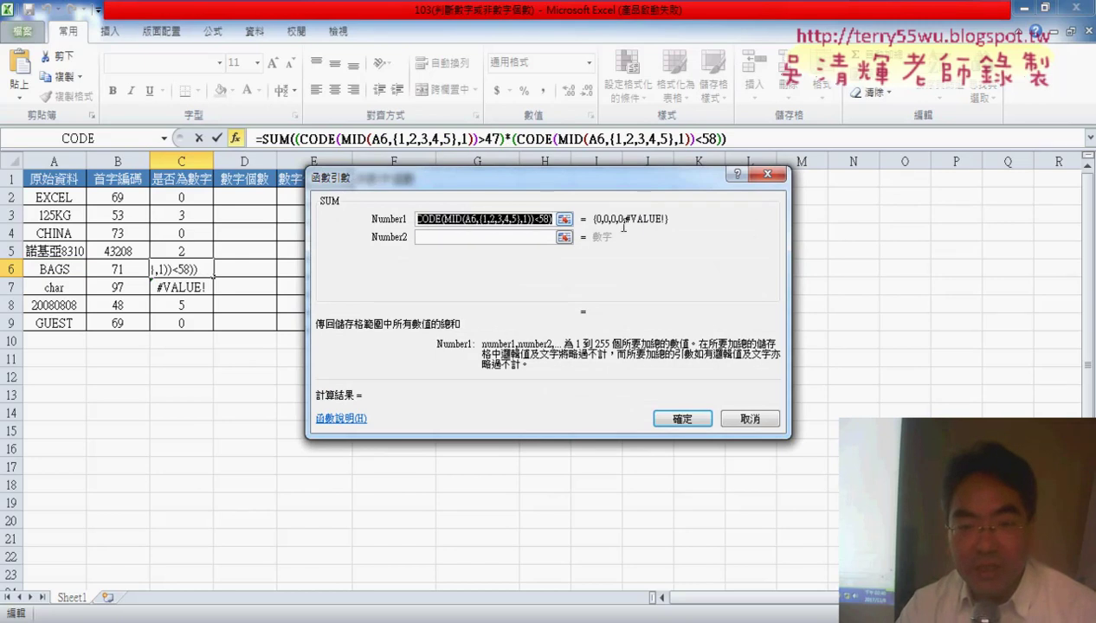
pyautogui.rightClick(521, 224)
# Step: Cut the digit test out of SUM and nest IFERROR from the Logical category inside it
pyautogui.click(552, 234)
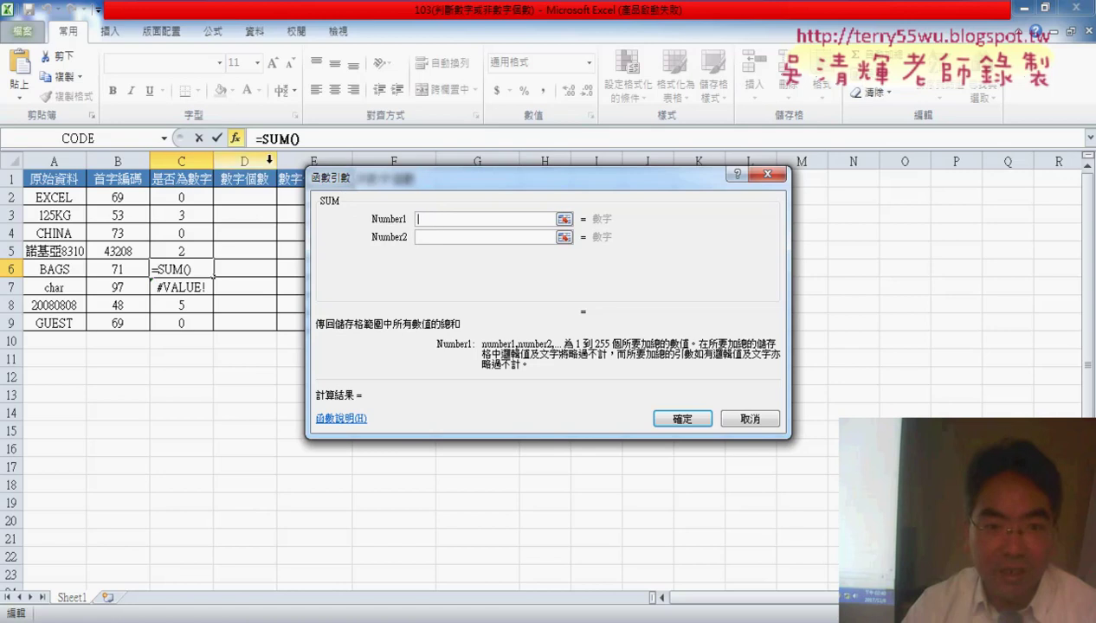
pyautogui.click(165, 139)
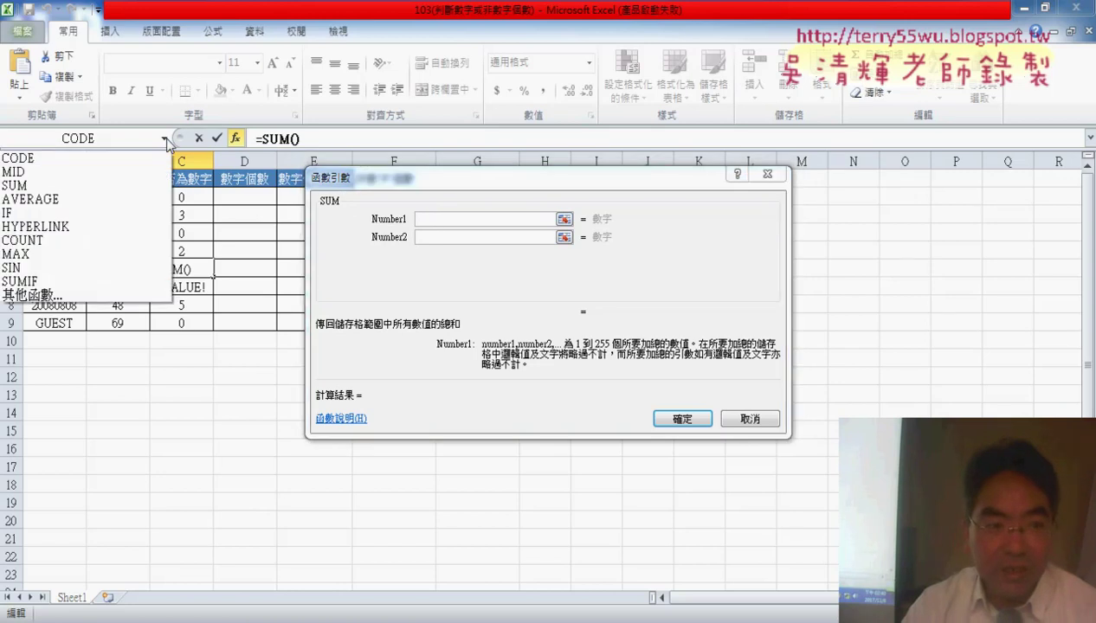
pyautogui.click(102, 300)
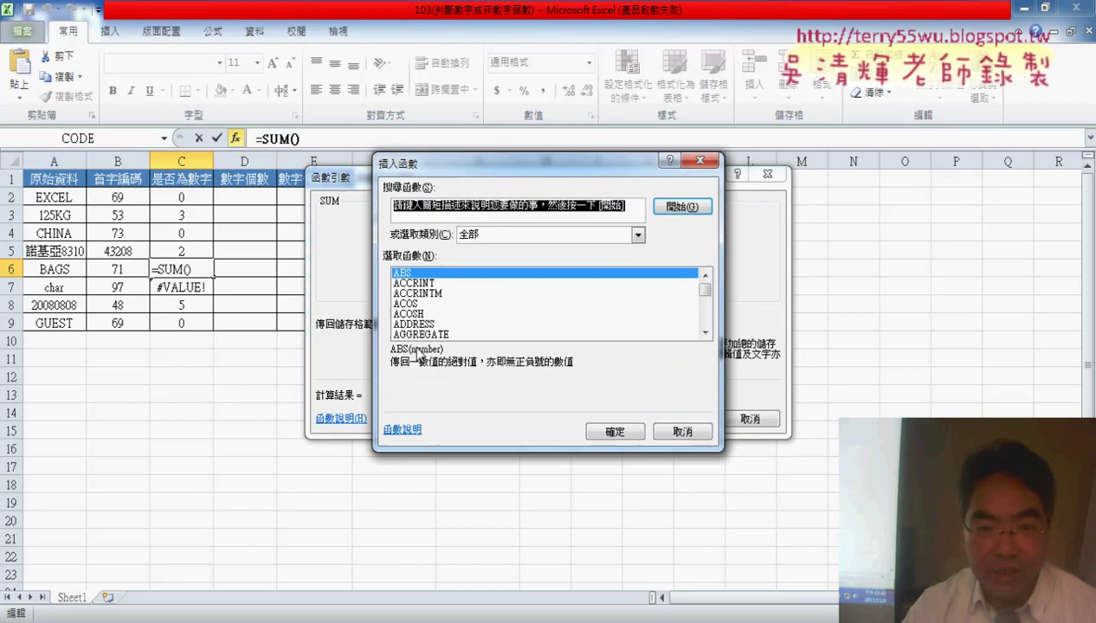
pyautogui.click(496, 235)
pyautogui.click(498, 343)
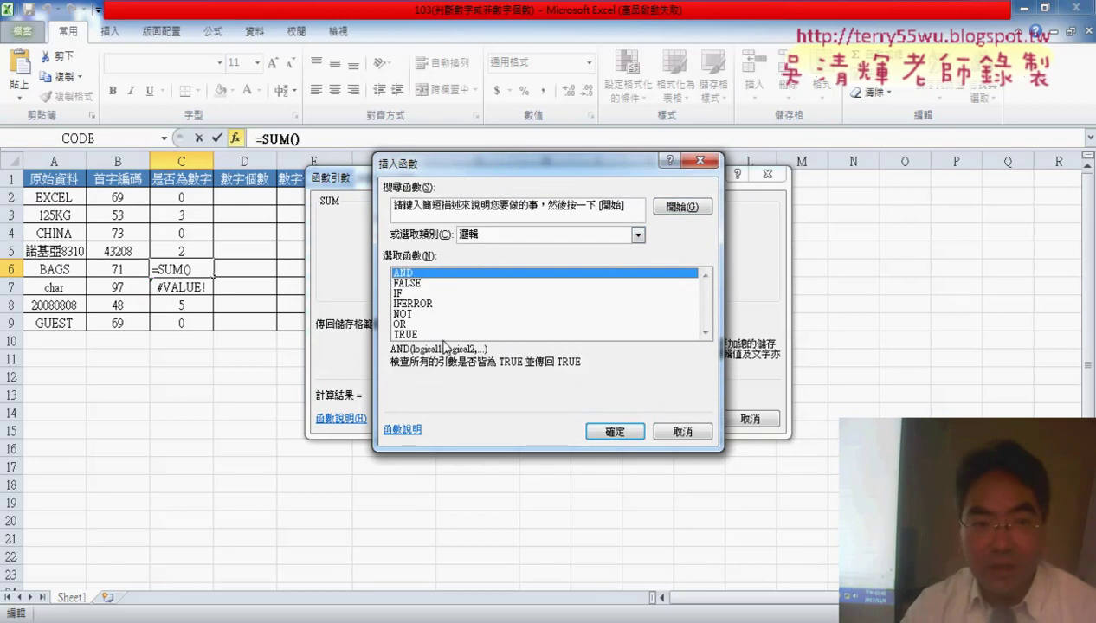
pyautogui.click(433, 305)
pyautogui.doubleClick(433, 305)
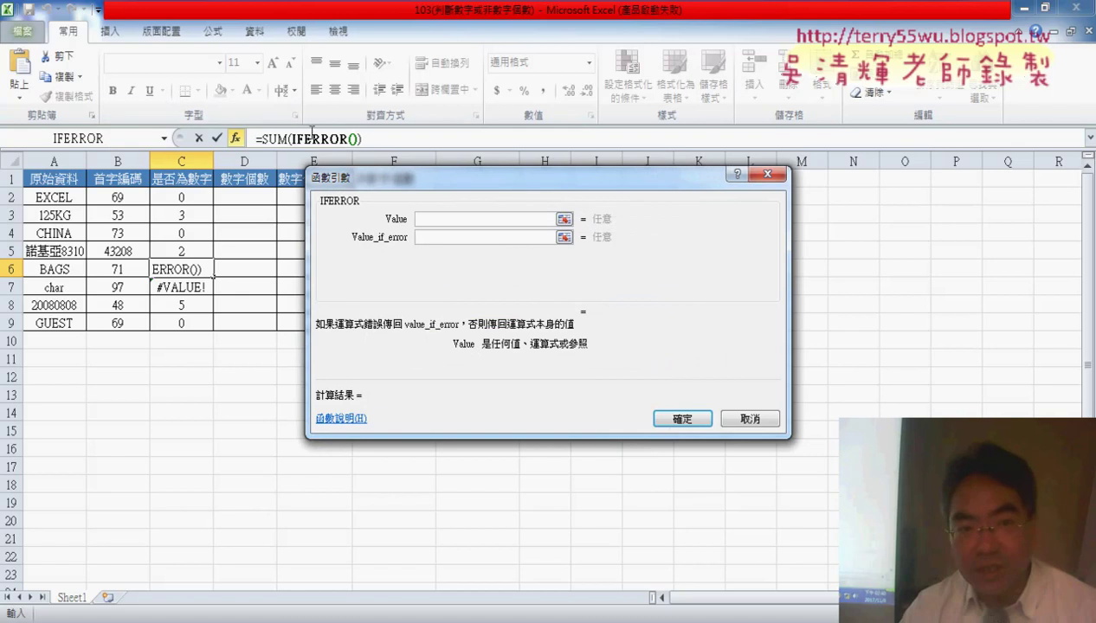
# Step: Paste the digit test into IFERROR's Value, set Value_if_error to 0, and commit as an array formula
pyautogui.rightClick(430, 220)
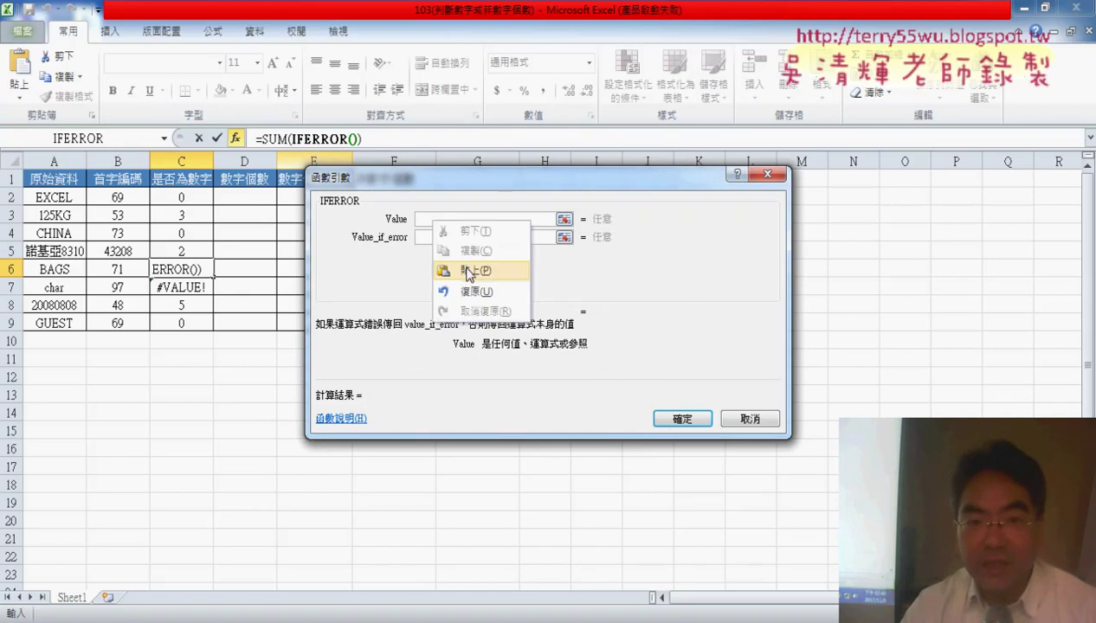
pyautogui.click(471, 272)
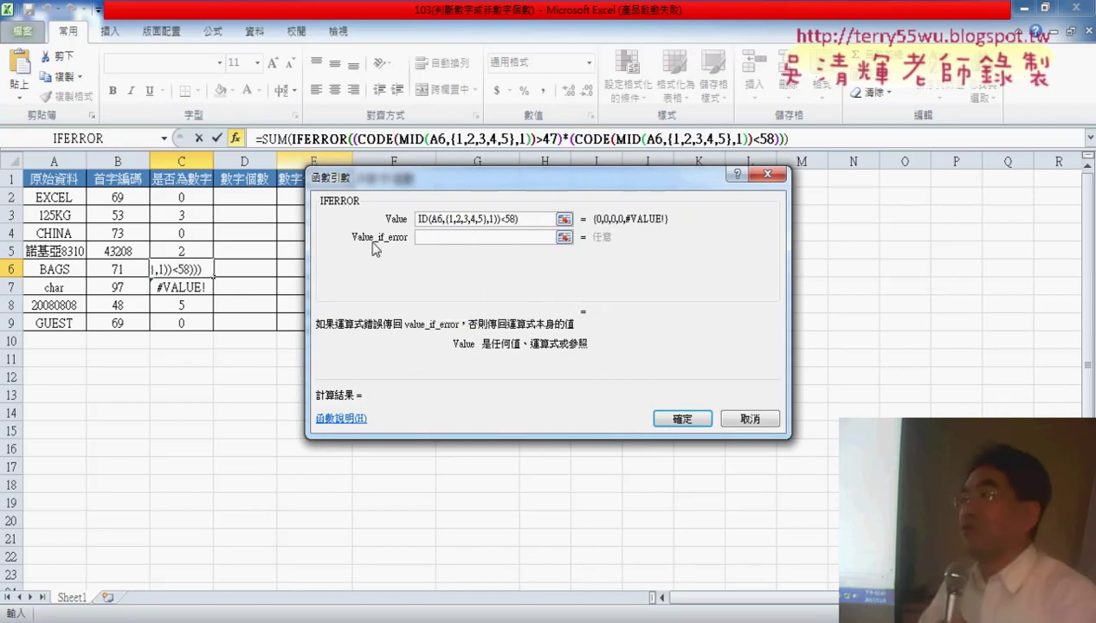
pyautogui.click(453, 237)
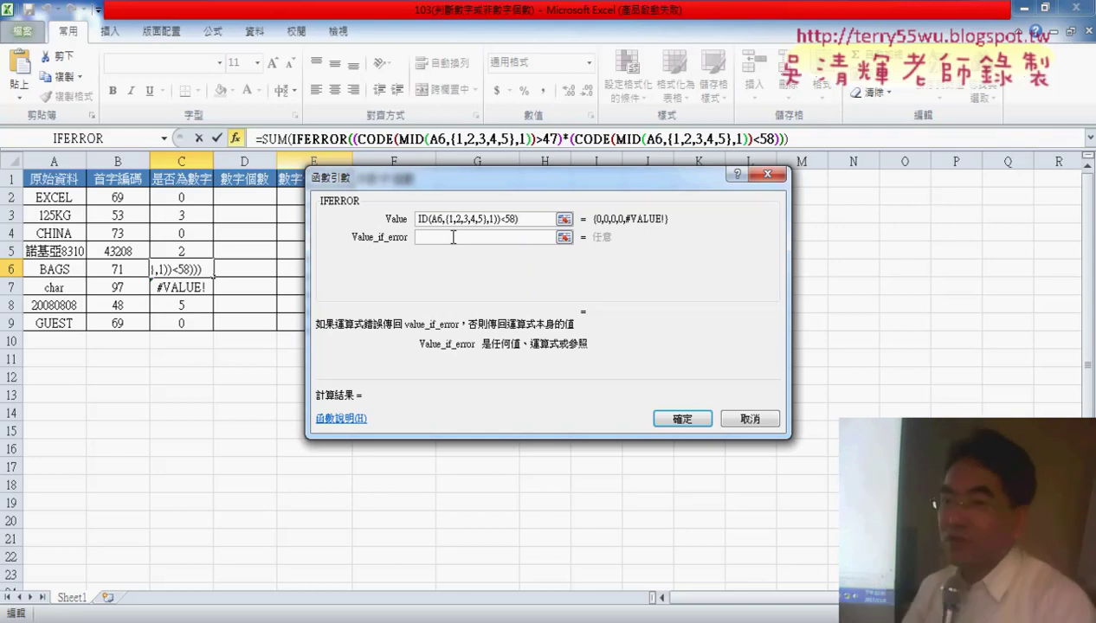
pyautogui.write('0')
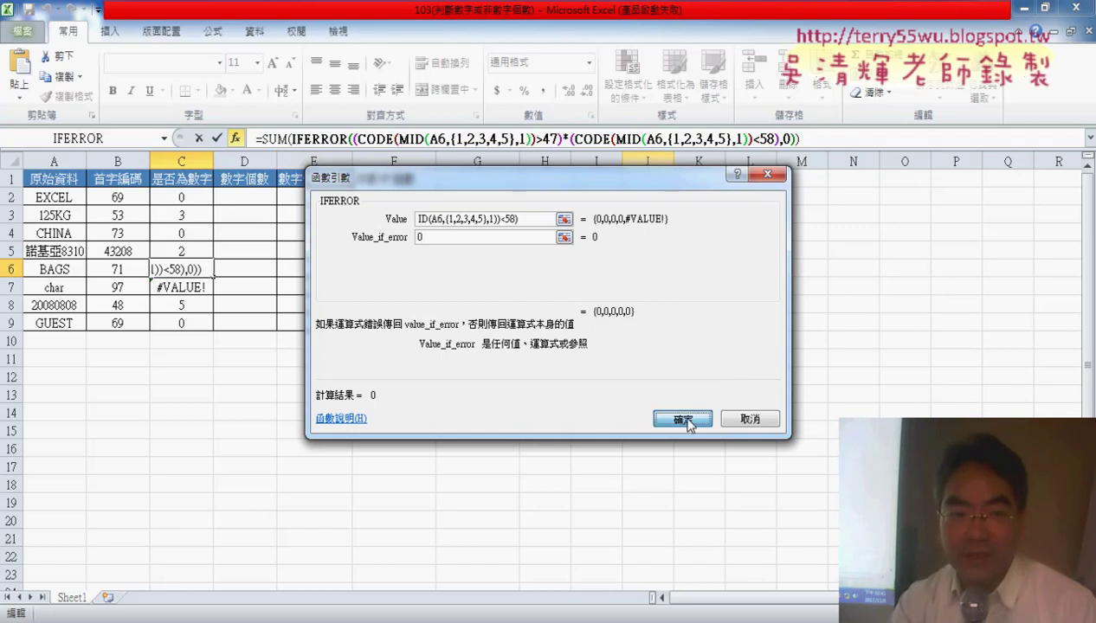
pyautogui.hotkey('ctrl', 'shift', 'Return')
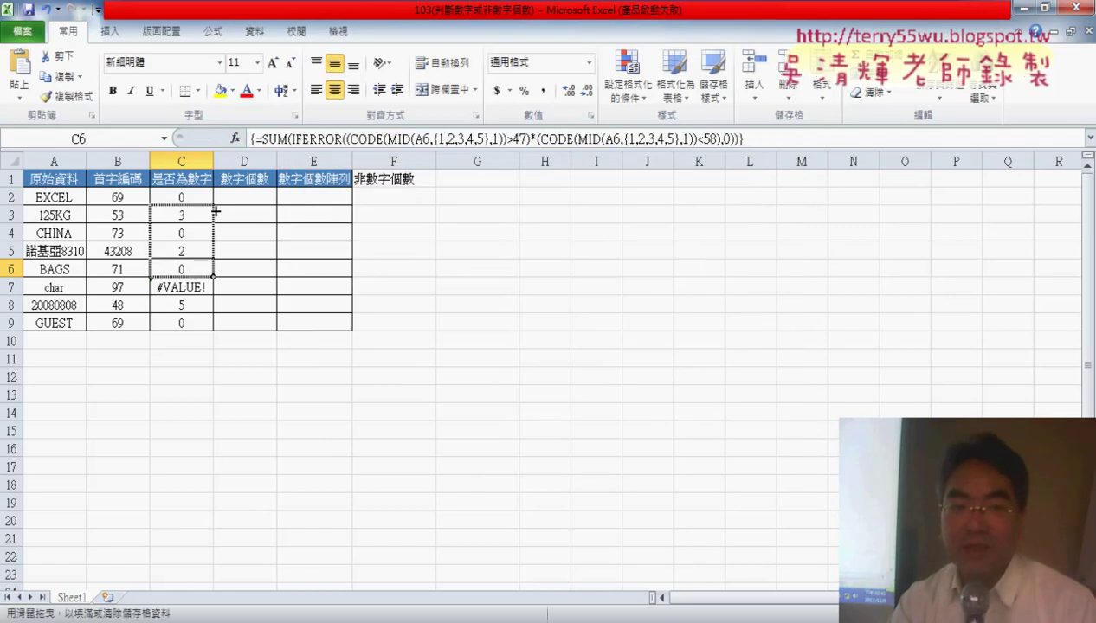
# Step: Fill C6's IFERROR formula up to C2 and down to C9, giving 0, 3, 0, 2, 0, 0, 5, 0
pyautogui.moveTo(213, 275); pyautogui.dragTo(216, 200)
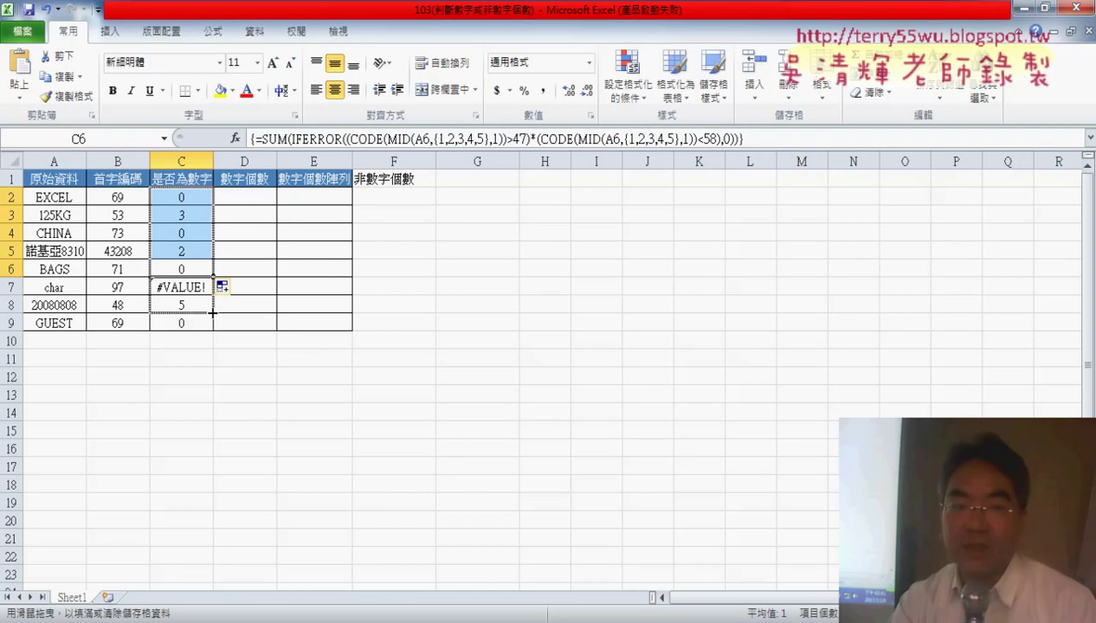
pyautogui.moveTo(213, 279); pyautogui.dragTo(210, 325)
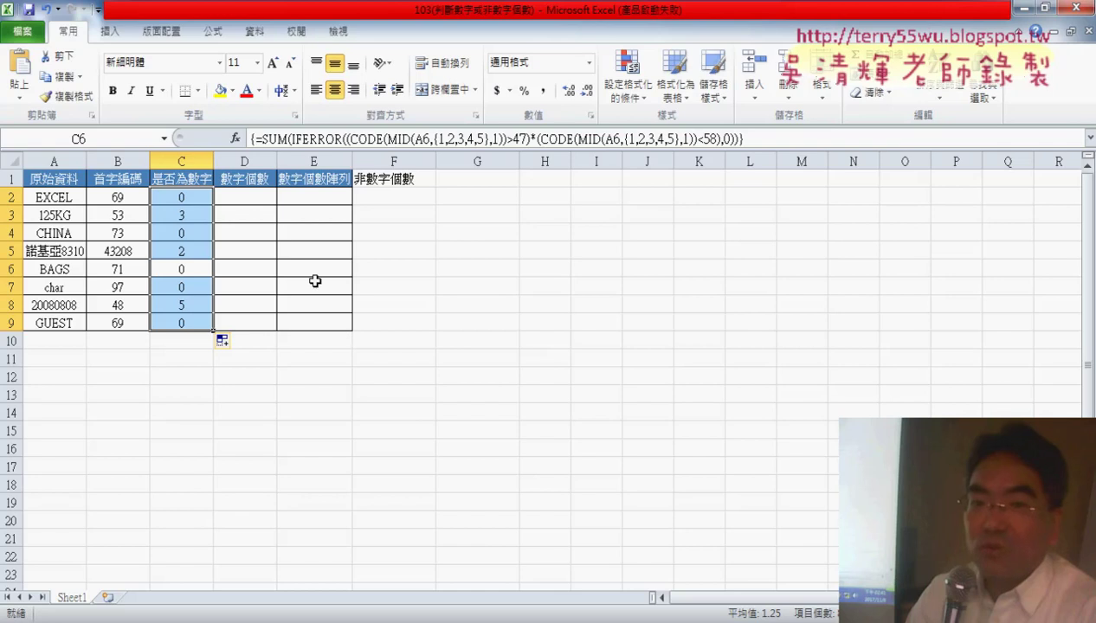
pyautogui.click(194, 197)
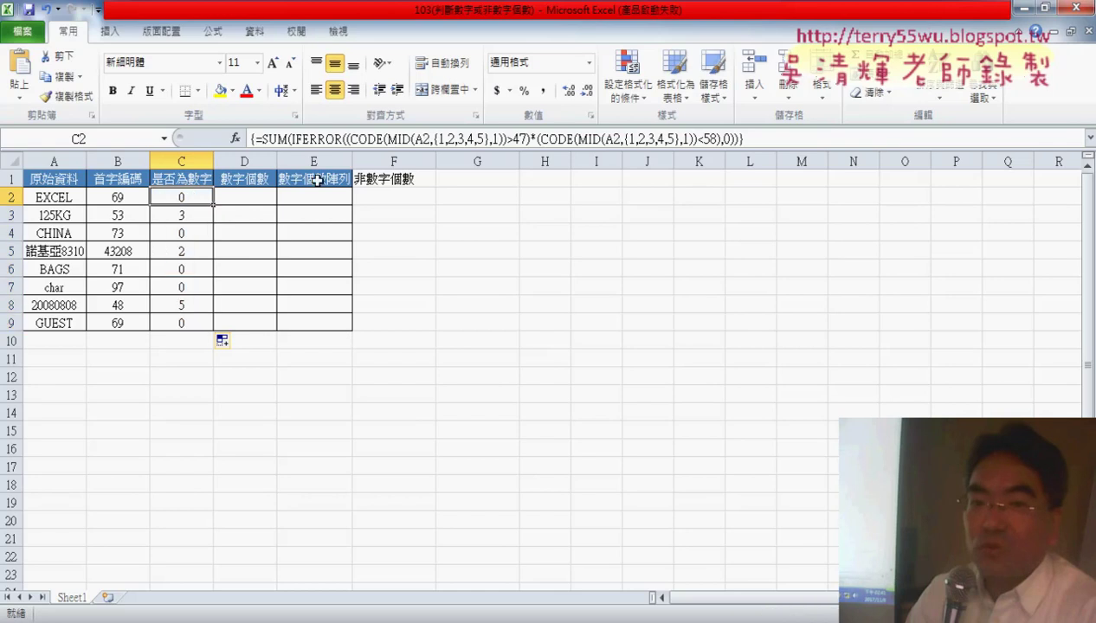
pyautogui.click(481, 140)
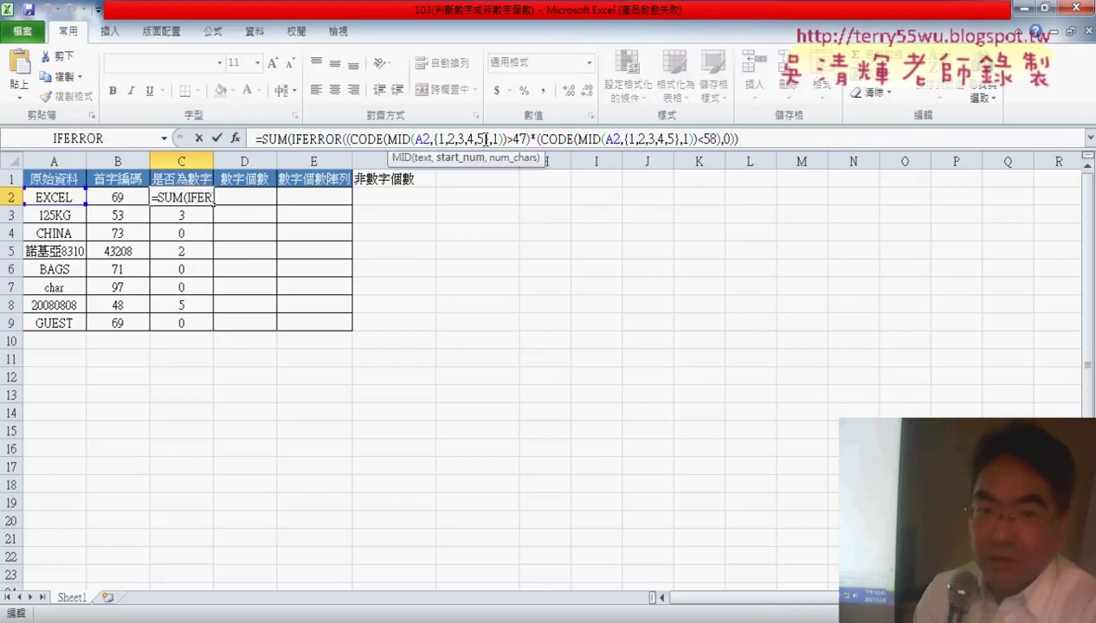
pyautogui.write('}')
pyautogui.write(',6')
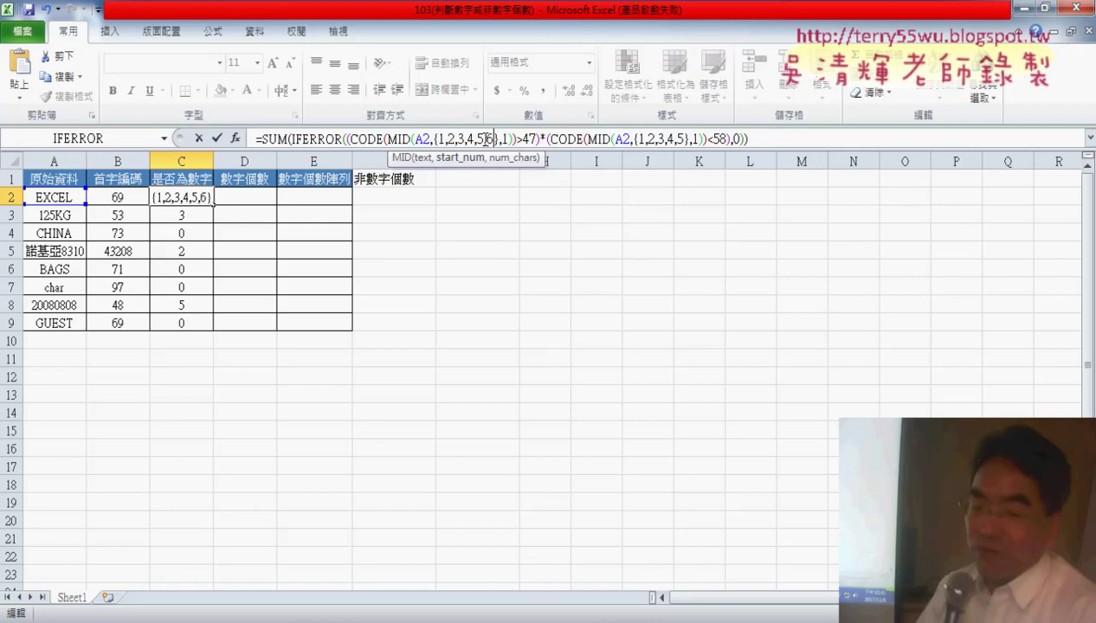
pyautogui.press('BackSpace')
pyautogui.press('BackSpace')
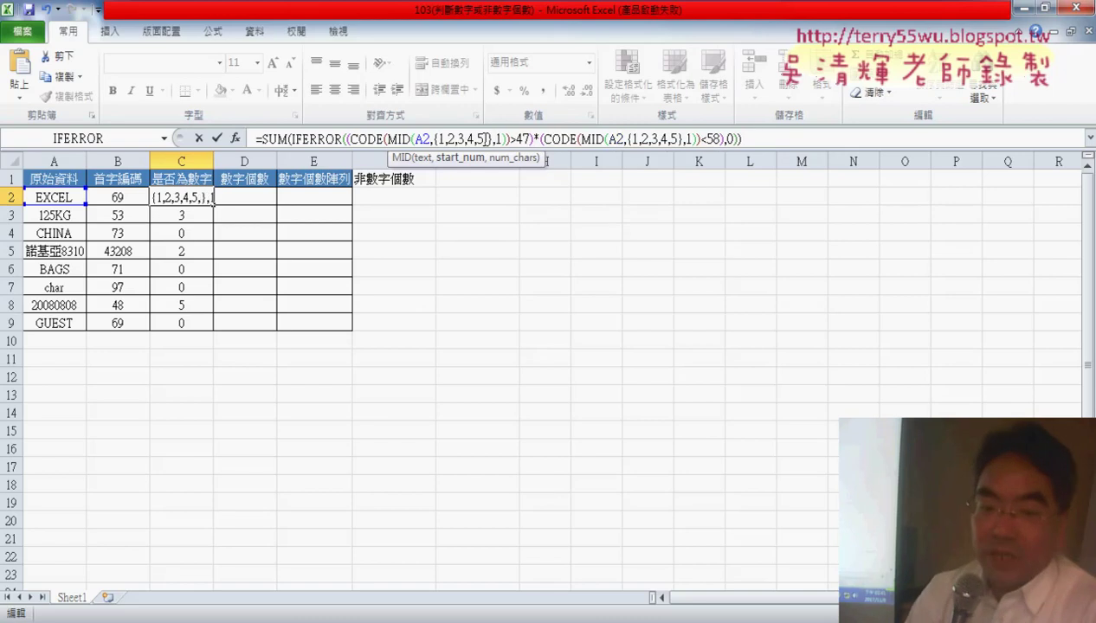
pyautogui.press('Delete')
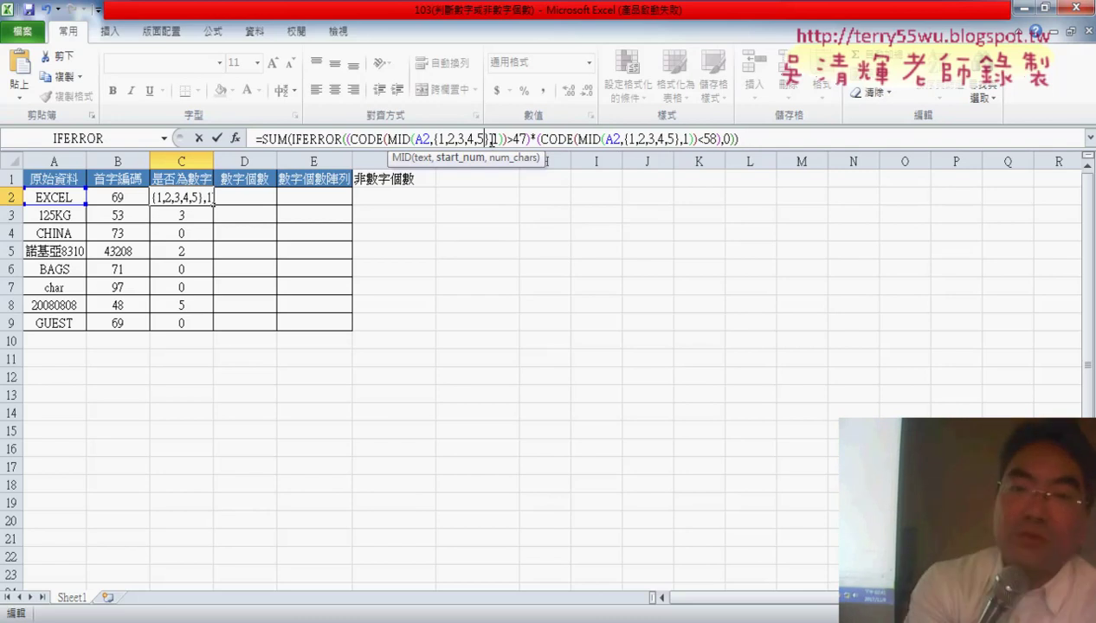
pyautogui.hotkey('ctrl', 'shift', 'Return')
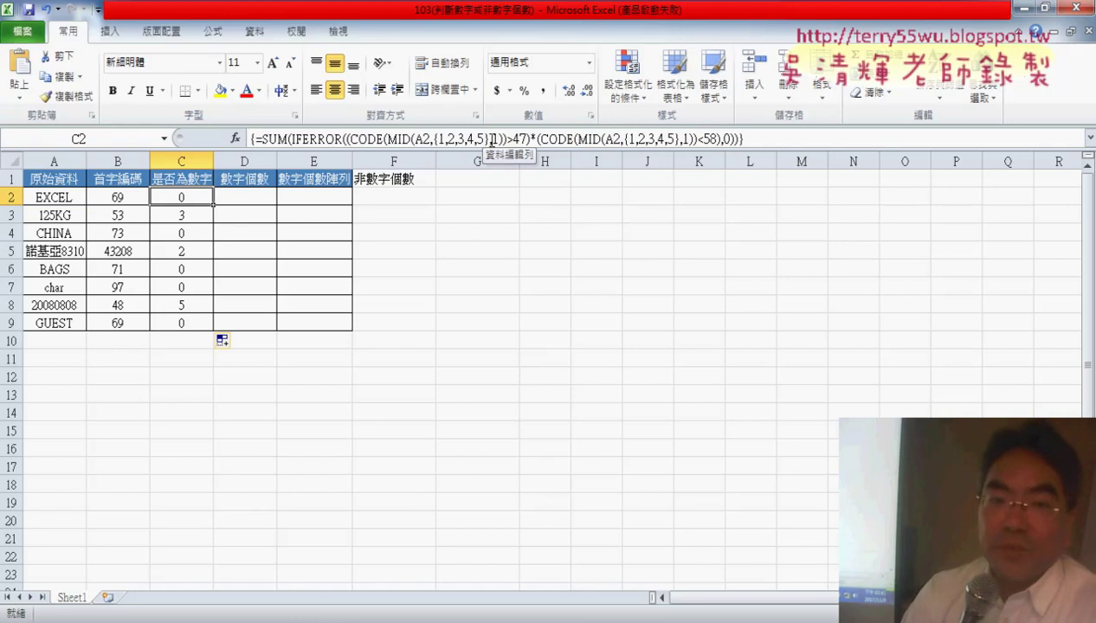
# Step: Insert the ROW function into G2 from the Lookup & Reference category
pyautogui.click(487, 195)
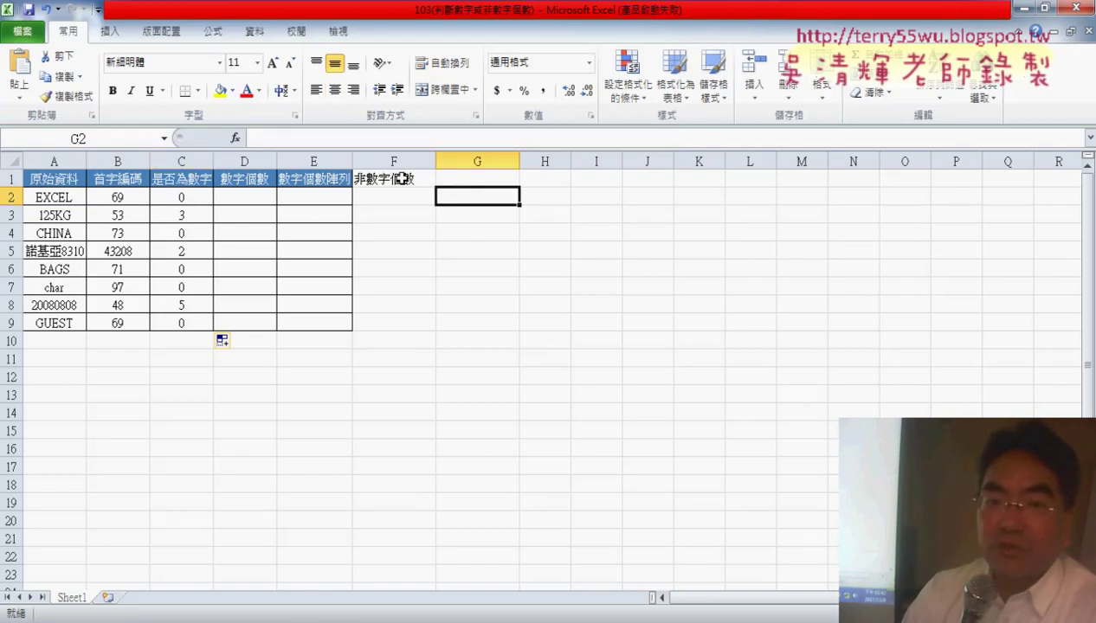
pyautogui.click(235, 139)
pyautogui.click(534, 237)
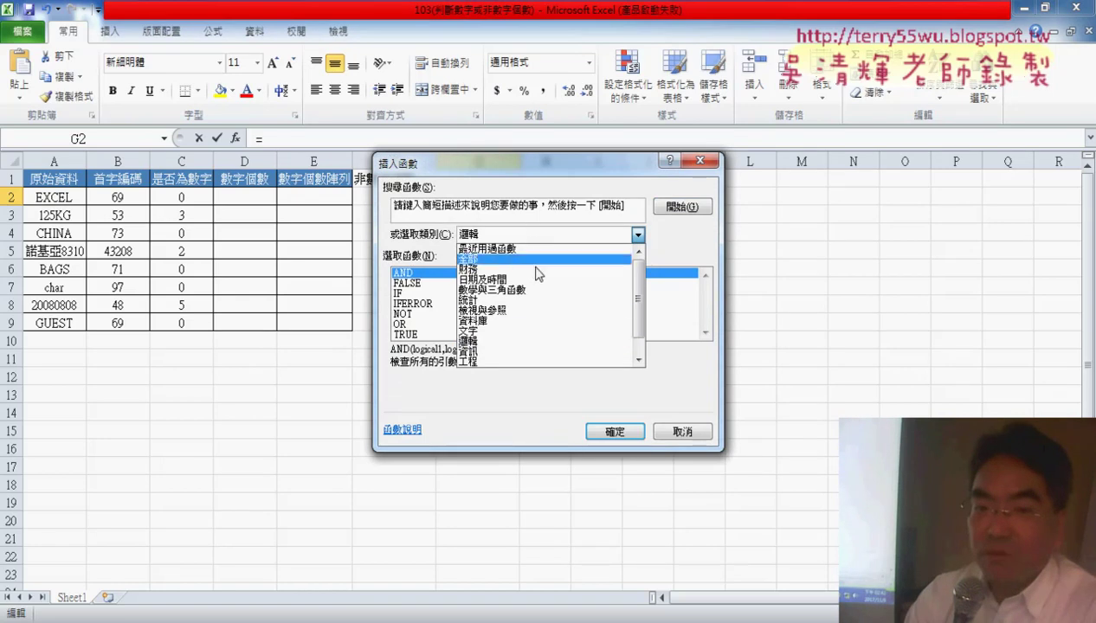
pyautogui.click(536, 312)
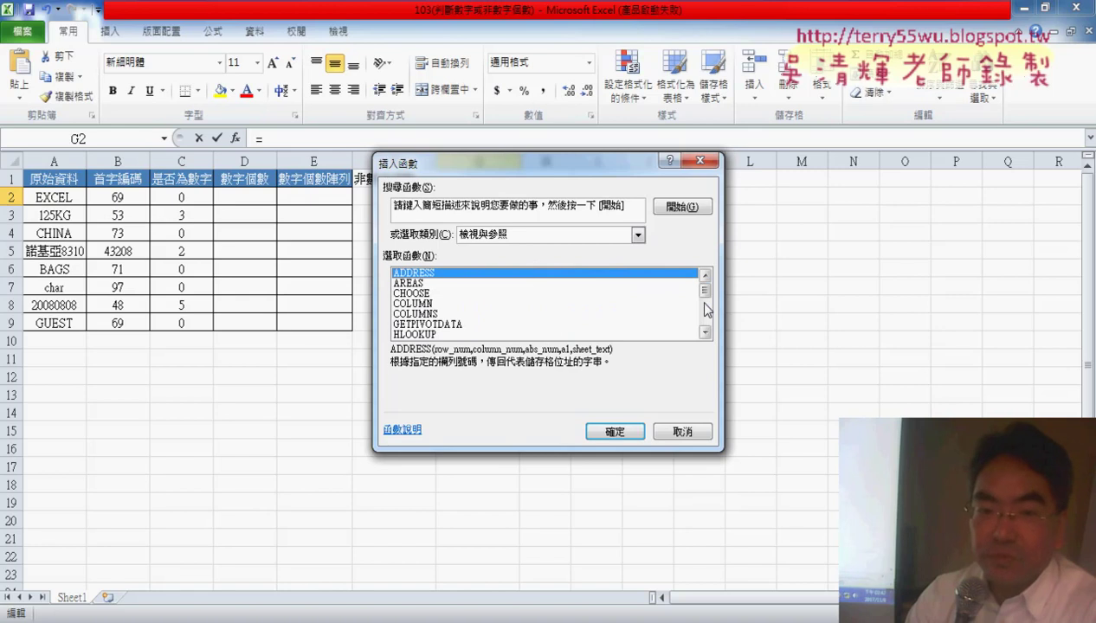
pyautogui.scroll(-2, 708, 310)
pyautogui.scroll(-2, 707, 310)
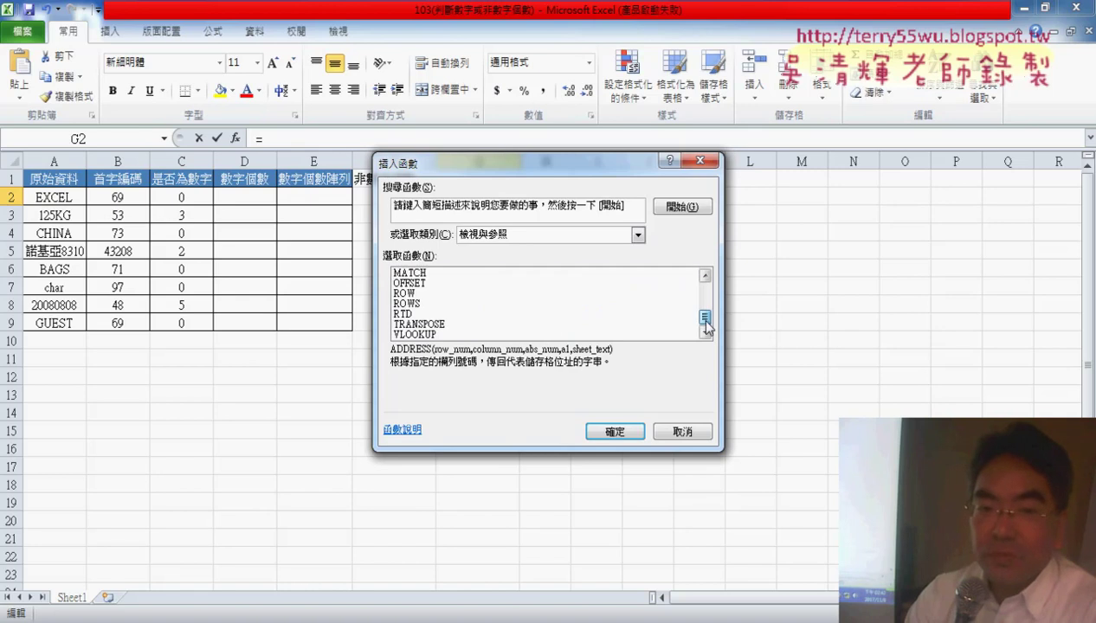
pyautogui.click(423, 295)
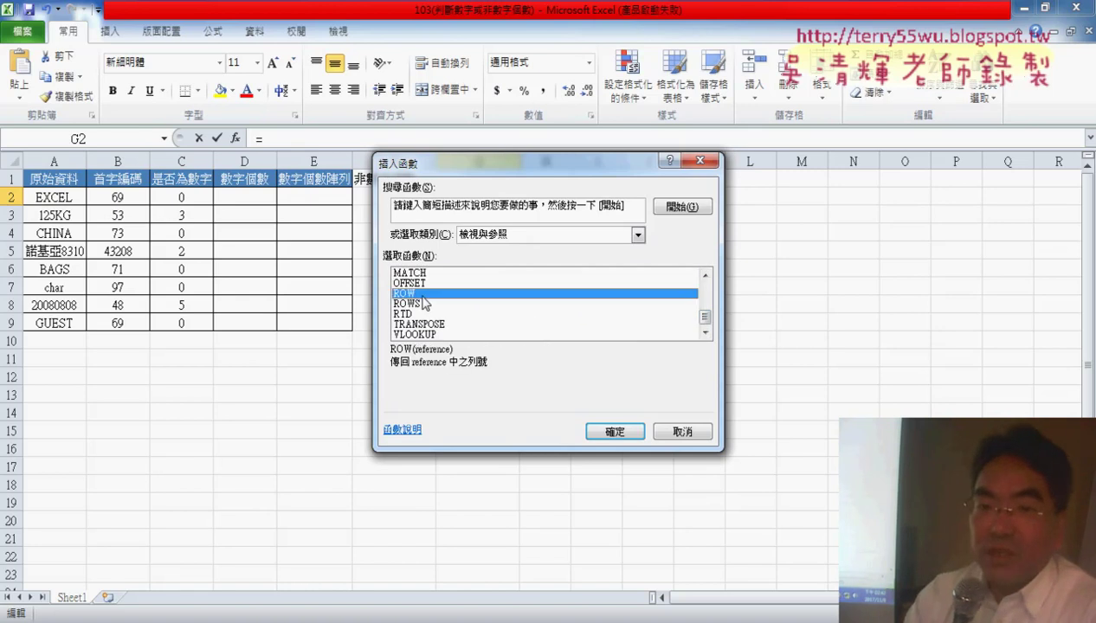
pyautogui.click(615, 433)
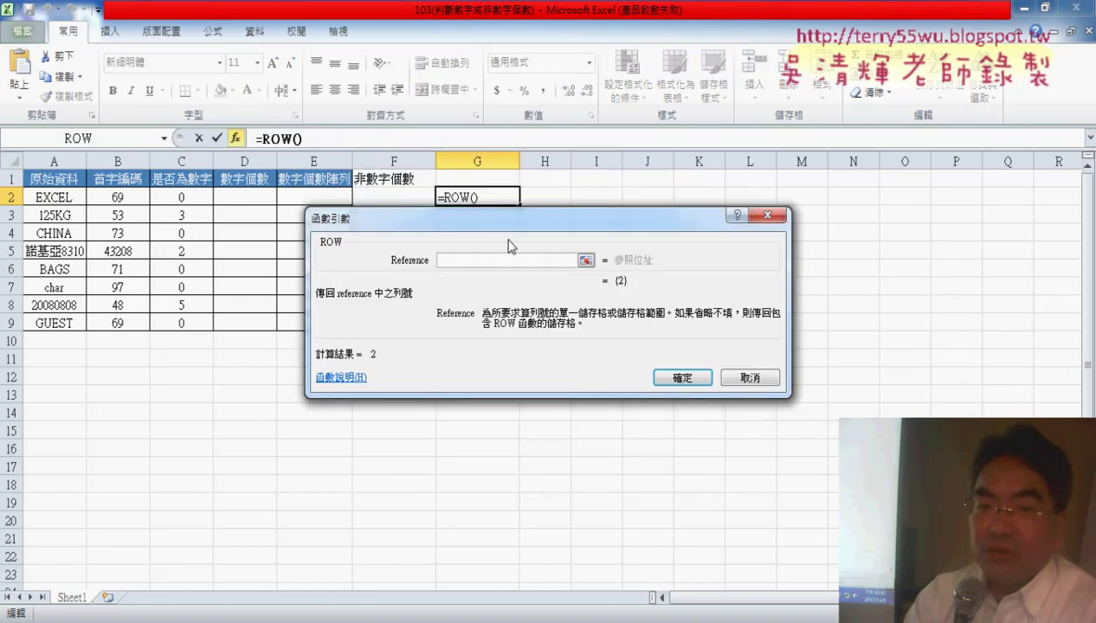
# Step: Set ROW's Reference to 1:99 and confirm, so G2 returns 1
pyautogui.moveTo(510, 247); pyautogui.dragTo(763, 247)
pyautogui.write('1:')
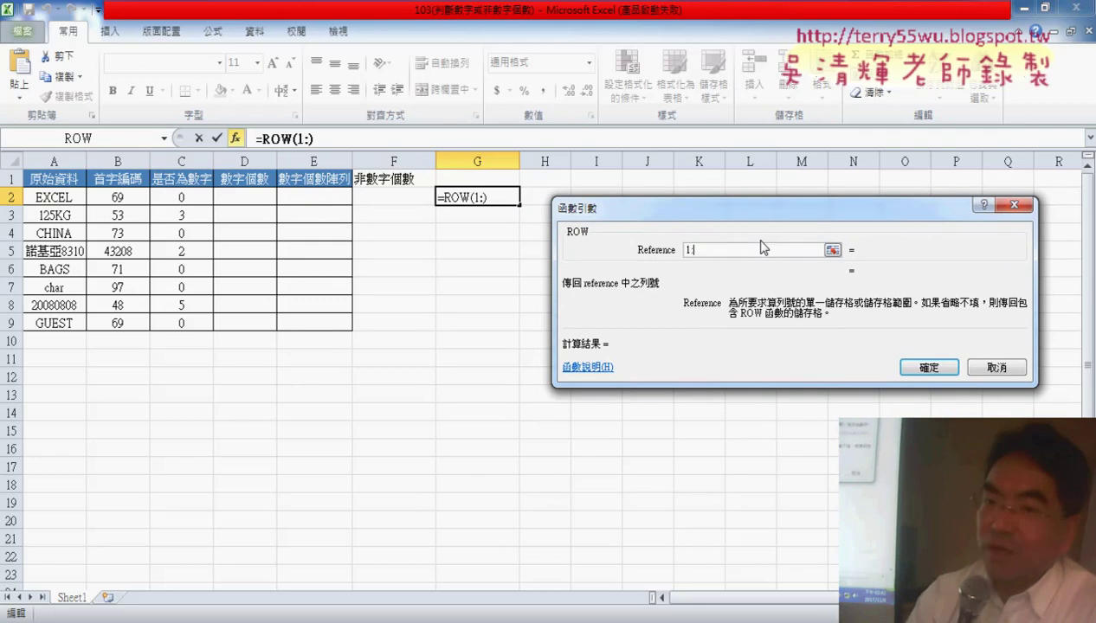
pyautogui.write('999')
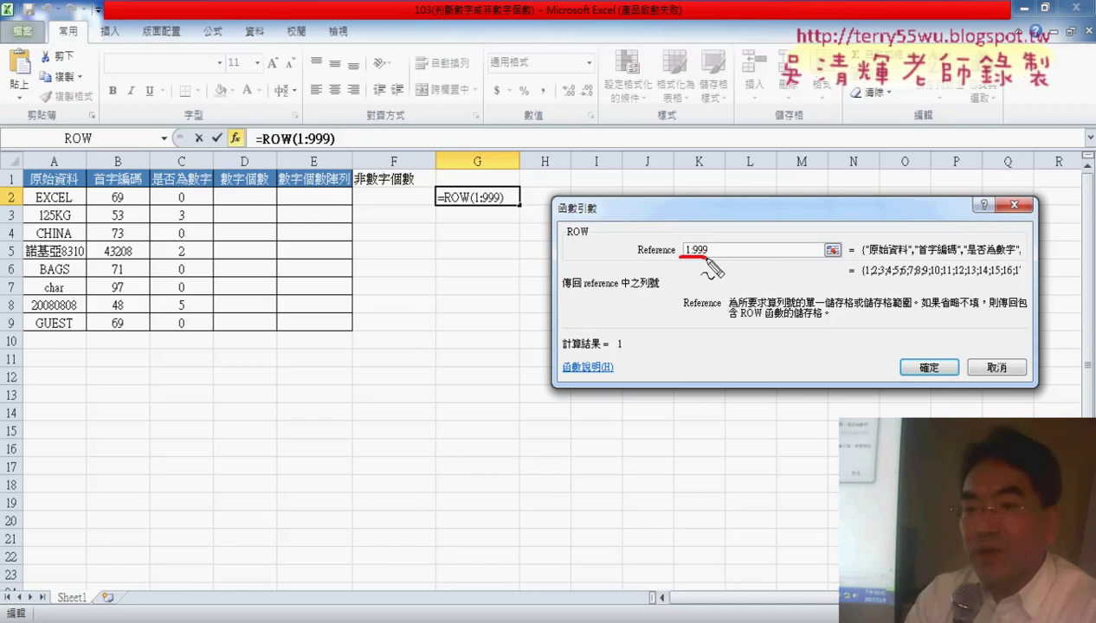
pyautogui.moveTo(695, 259); pyautogui.dragTo(852, 278)
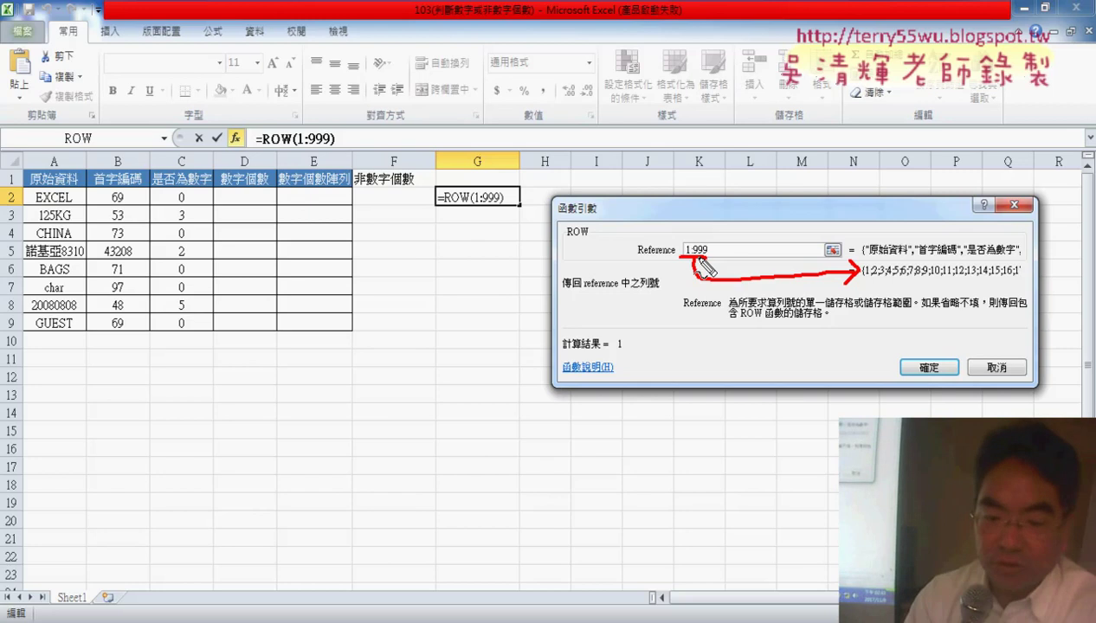
pyautogui.press('Escape')
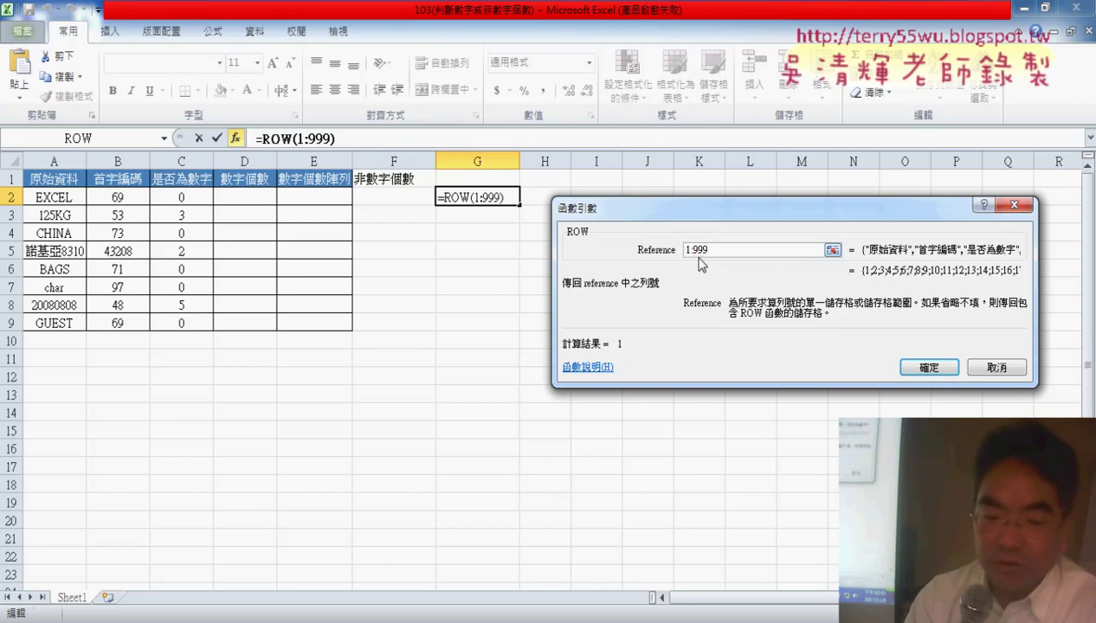
pyautogui.press('BackSpace')
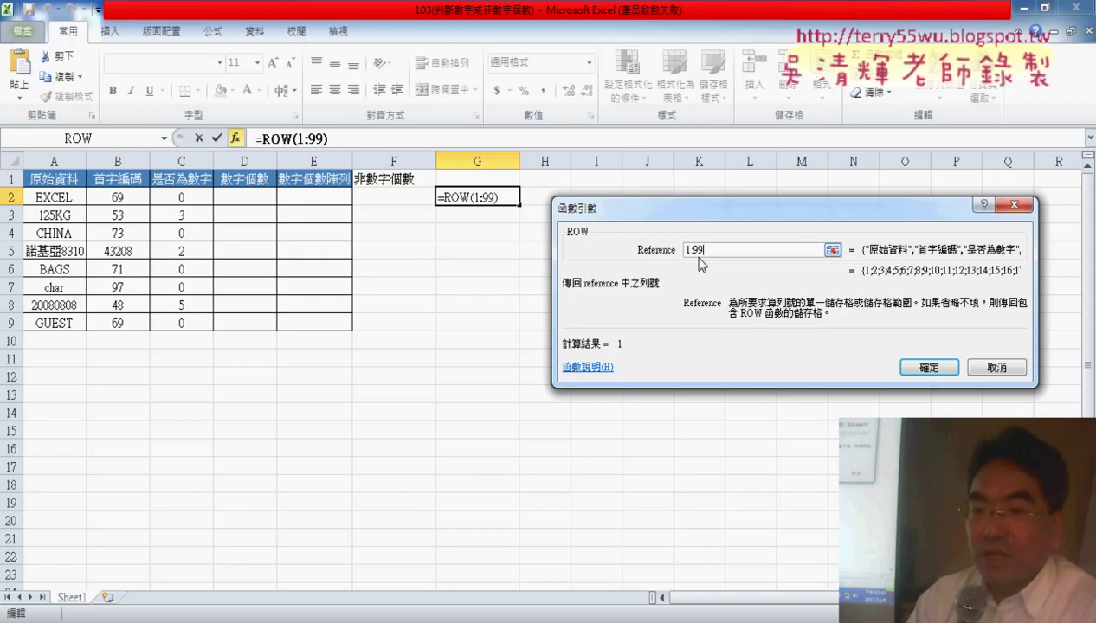
pyautogui.click(921, 365)
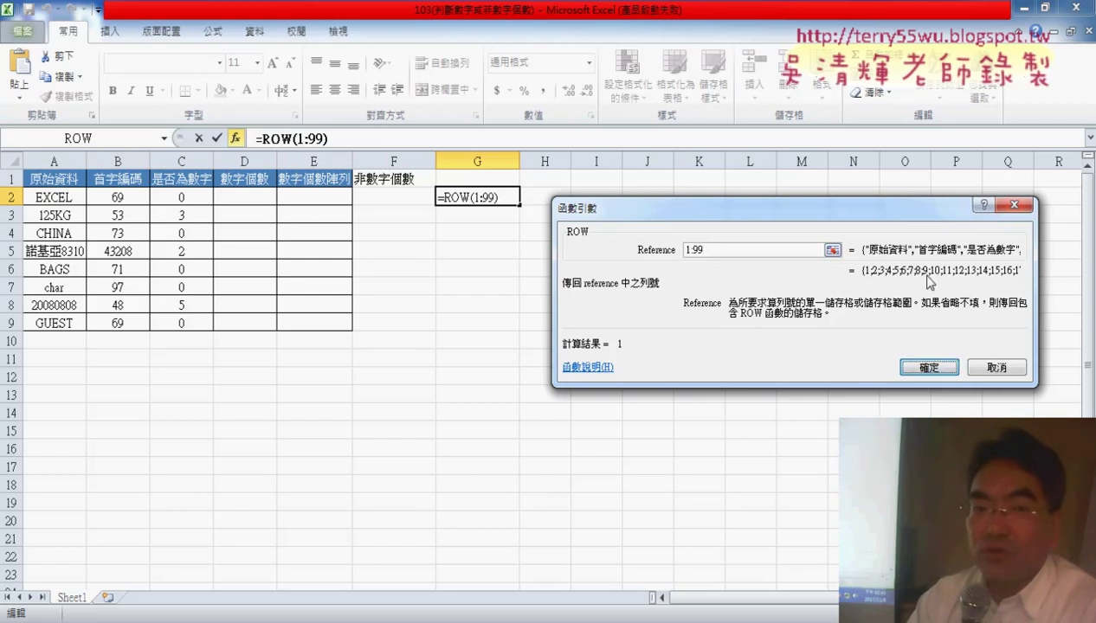
pyautogui.click(923, 367)
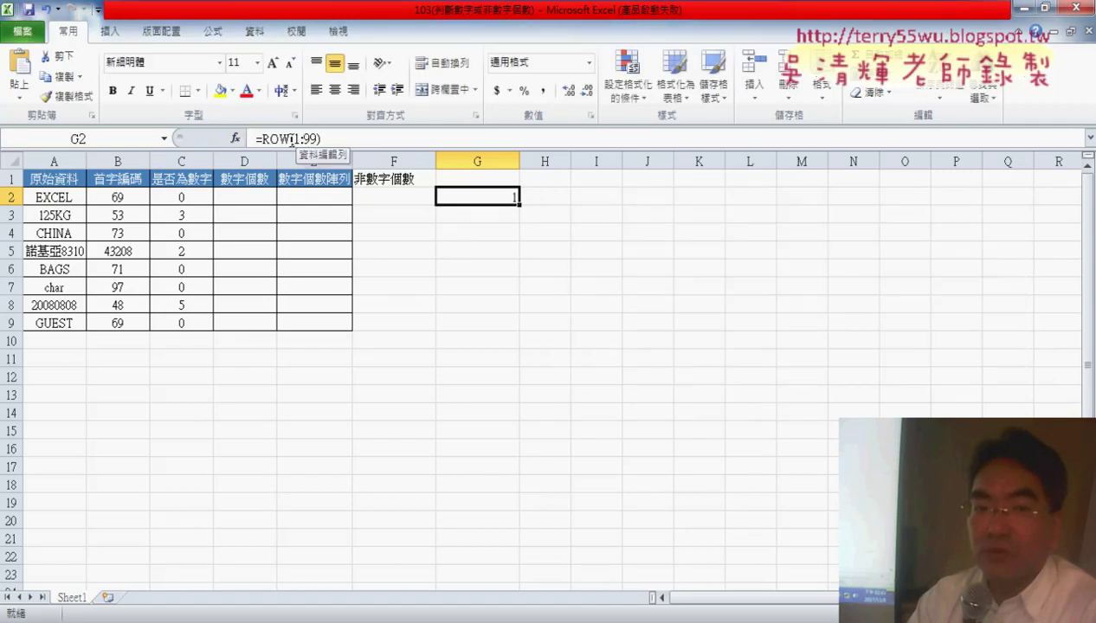
# Step: Make G2's reference absolute, copy the ROW($1:$99) text, and cancel the edit, keeping =ROW(1:99)
pyautogui.moveTo(294, 140); pyautogui.dragTo(320, 139)
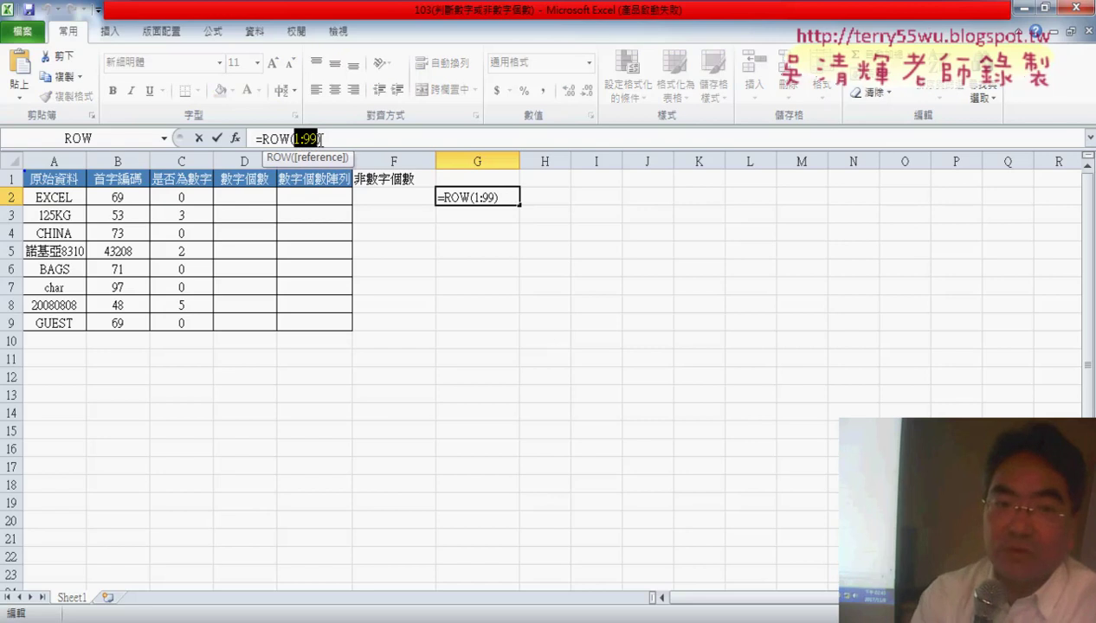
pyautogui.press('F4')
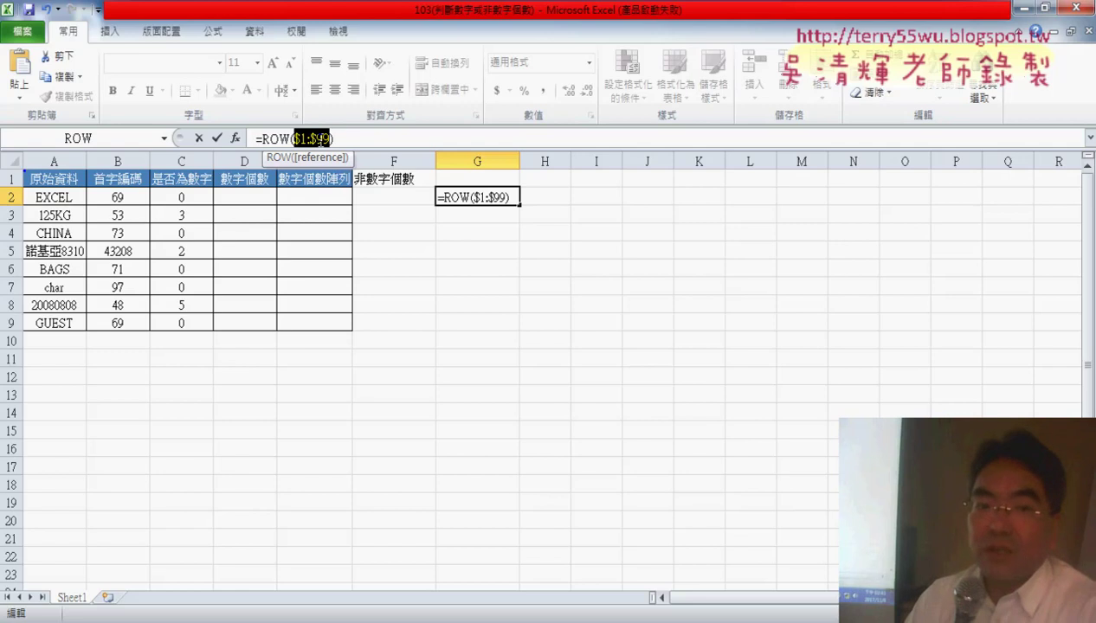
pyautogui.click(332, 139)
pyautogui.moveTo(332, 138); pyautogui.dragTo(268, 139)
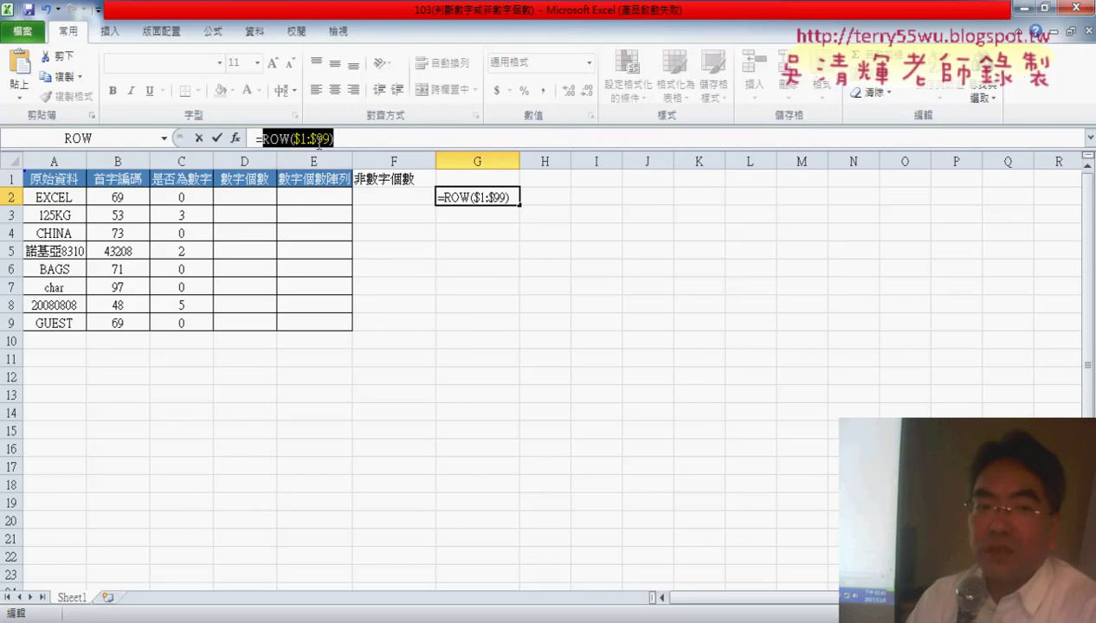
pyautogui.rightClick(319, 142)
pyautogui.click(360, 175)
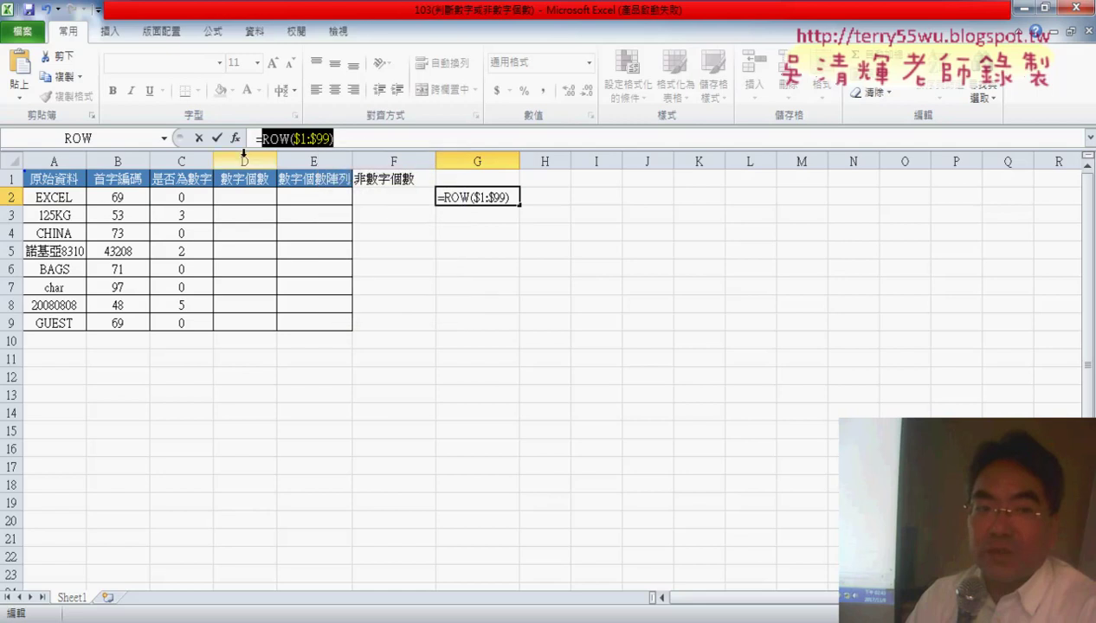
pyautogui.click(198, 138)
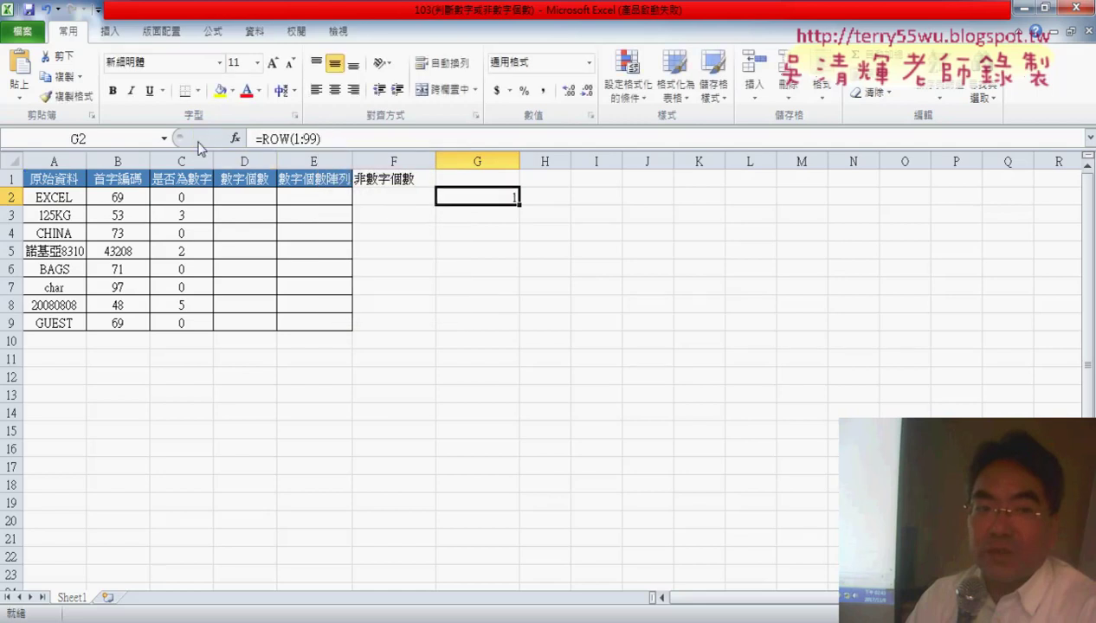
pyautogui.click(176, 200)
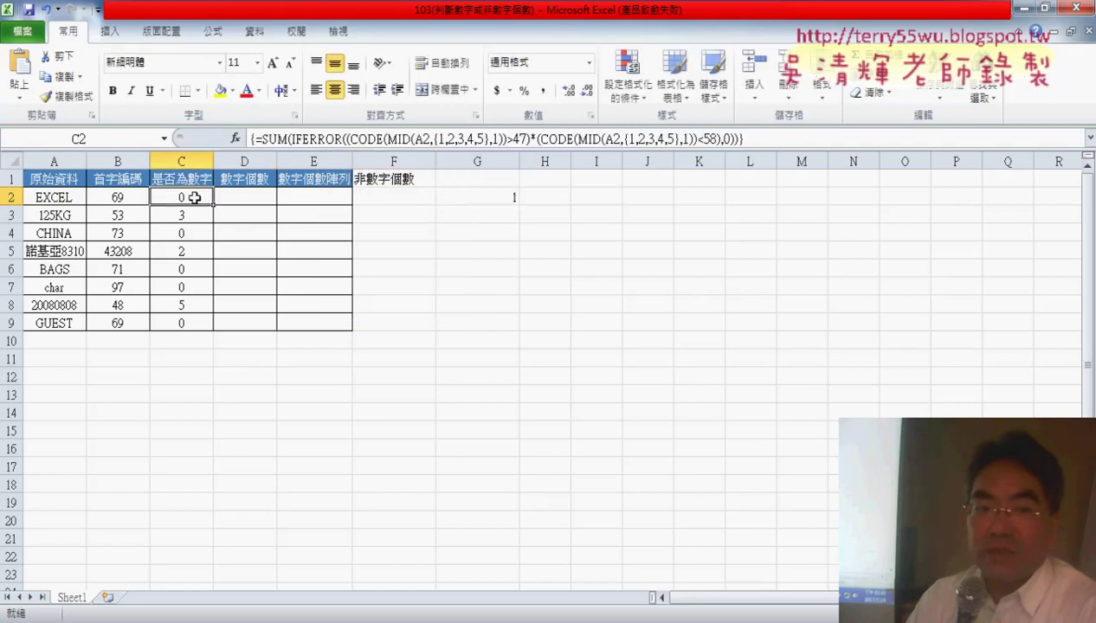
# Step: Paste ROW($1:$99) over both {1,2,3,4,5} arrays in C2 and commit as an array formula
pyautogui.doubleClick(438, 139)
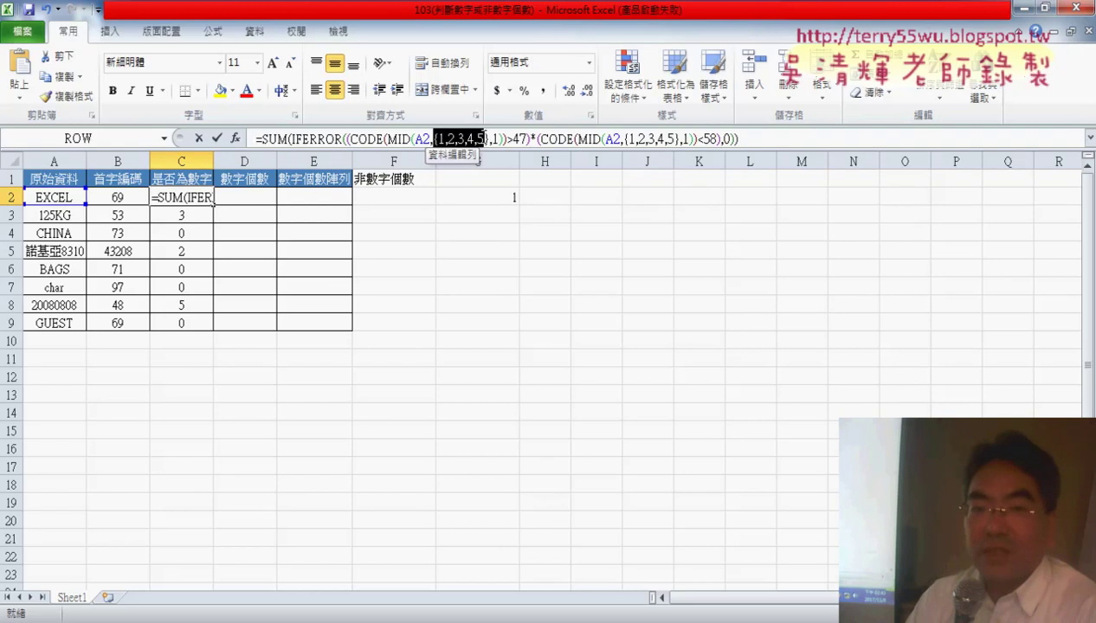
pyautogui.moveTo(483, 138); pyautogui.dragTo(489, 139)
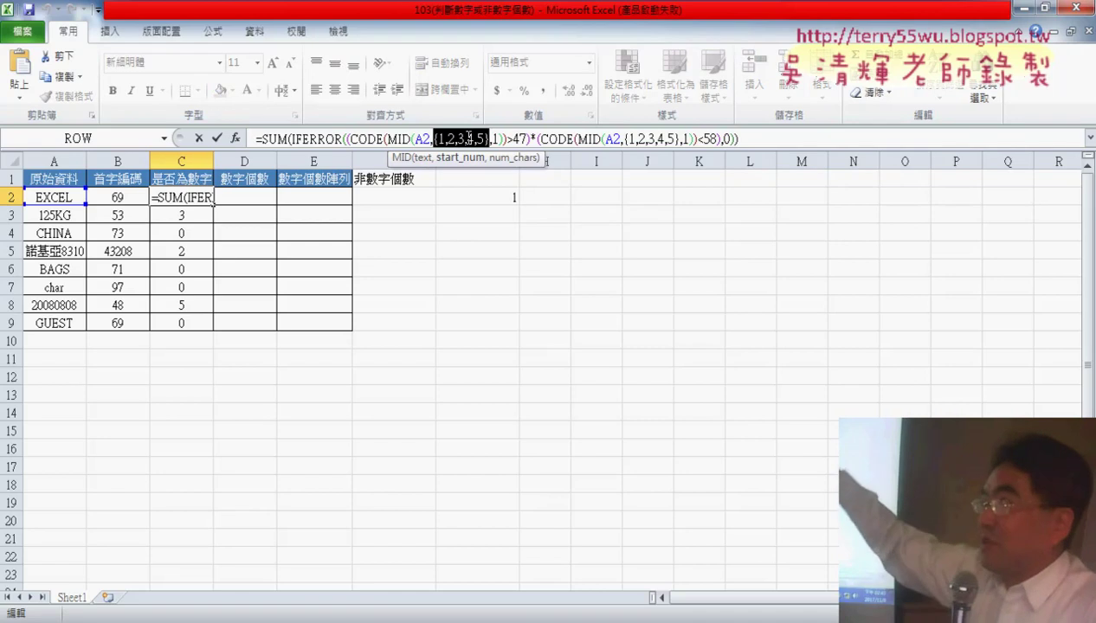
pyautogui.rightClick(469, 139)
pyautogui.click(501, 210)
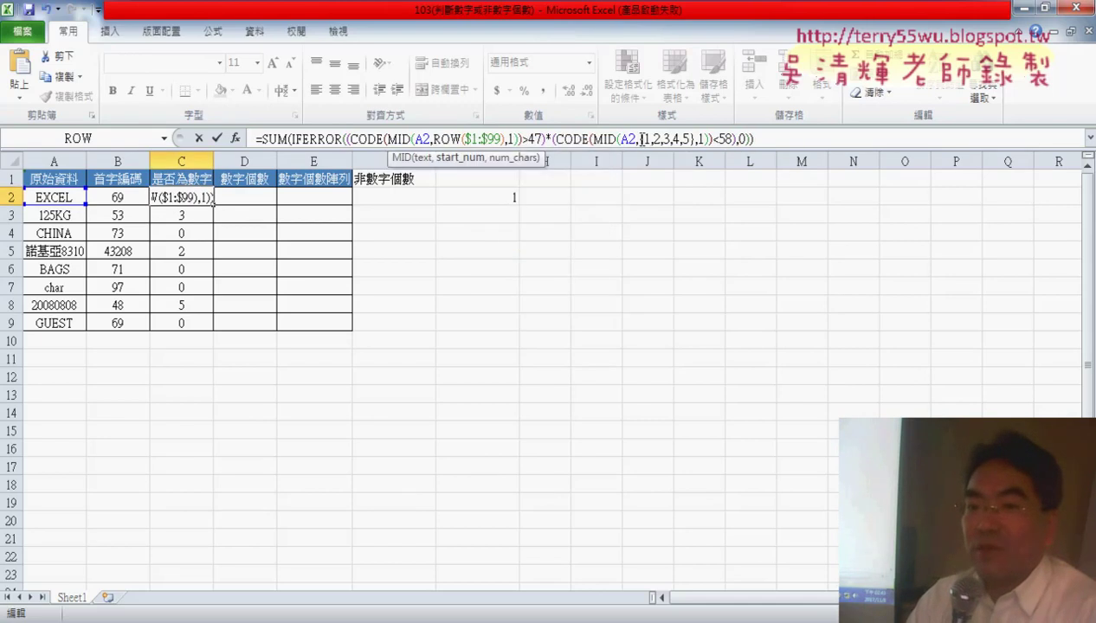
pyautogui.moveTo(642, 138); pyautogui.dragTo(660, 139)
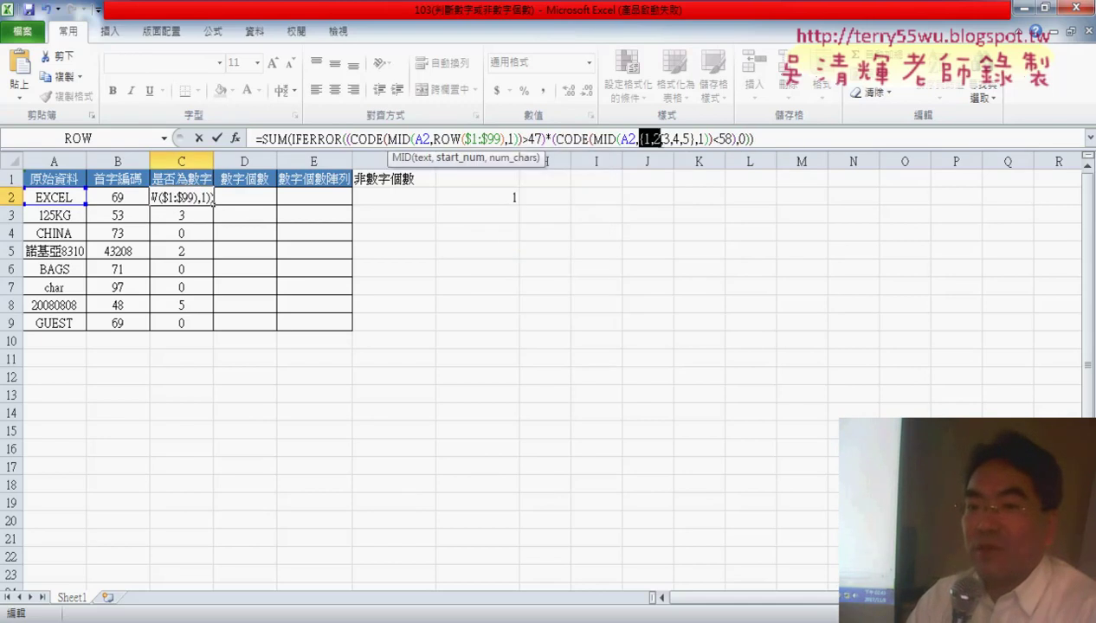
pyautogui.rightClick(691, 139)
pyautogui.click(698, 210)
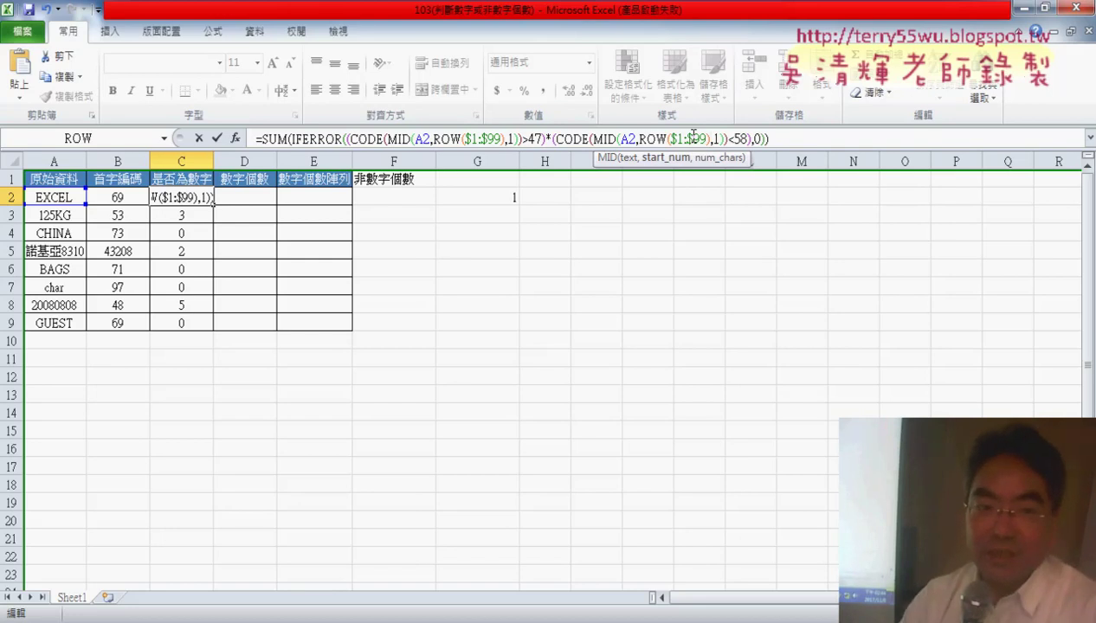
pyautogui.hotkey('ctrl', 'shift', 'Return')
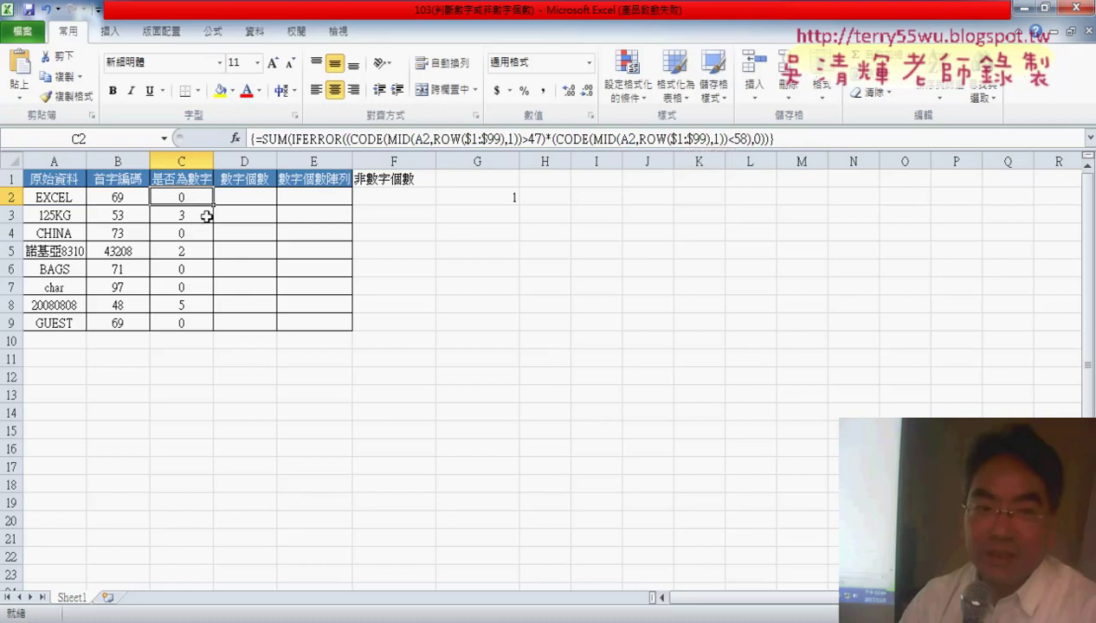
# Step: Fill C2's ROW($1:$99) formula to C9 (0, 3, 0, 4, 0, 0, 8, 0) and copy C2's formula text
pyautogui.moveTo(214, 206); pyautogui.dragTo(215, 329)
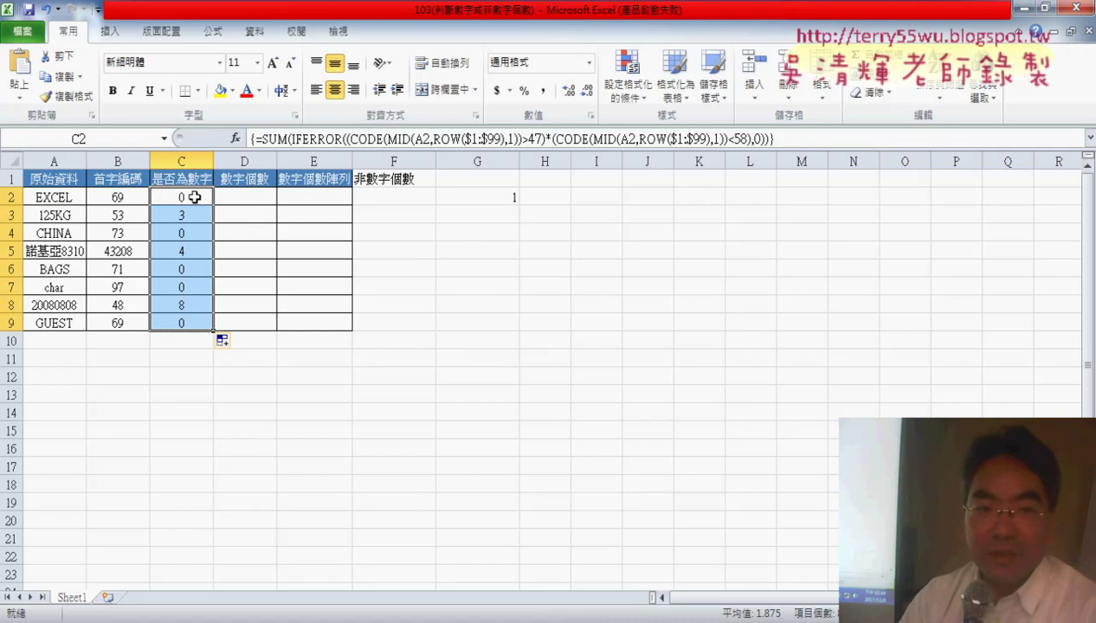
pyautogui.click(188, 199)
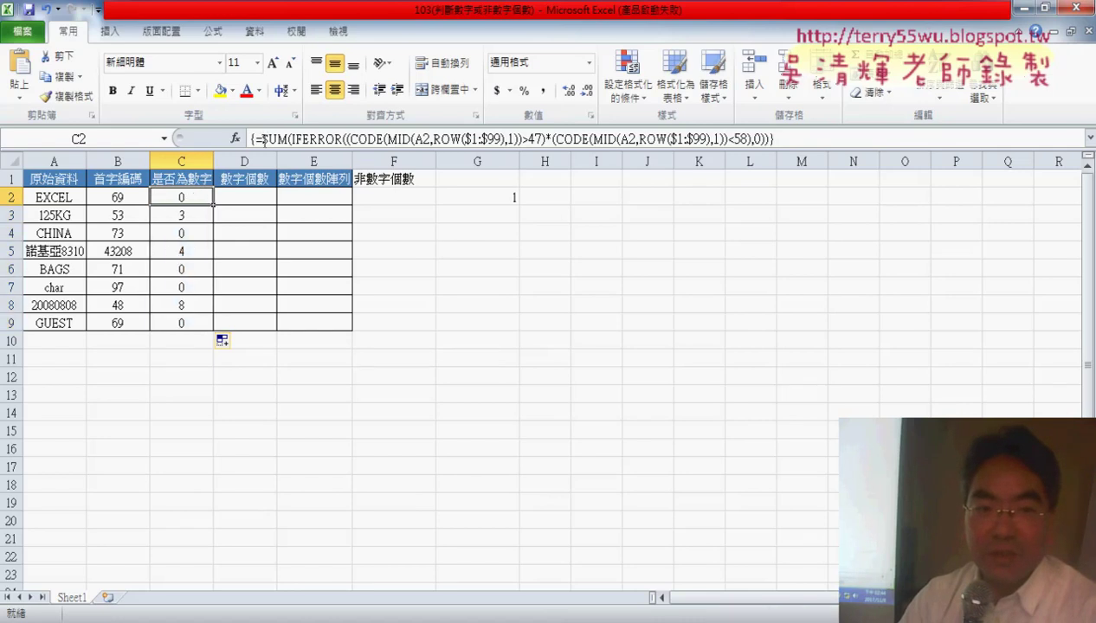
pyautogui.moveTo(250, 138); pyautogui.dragTo(773, 138)
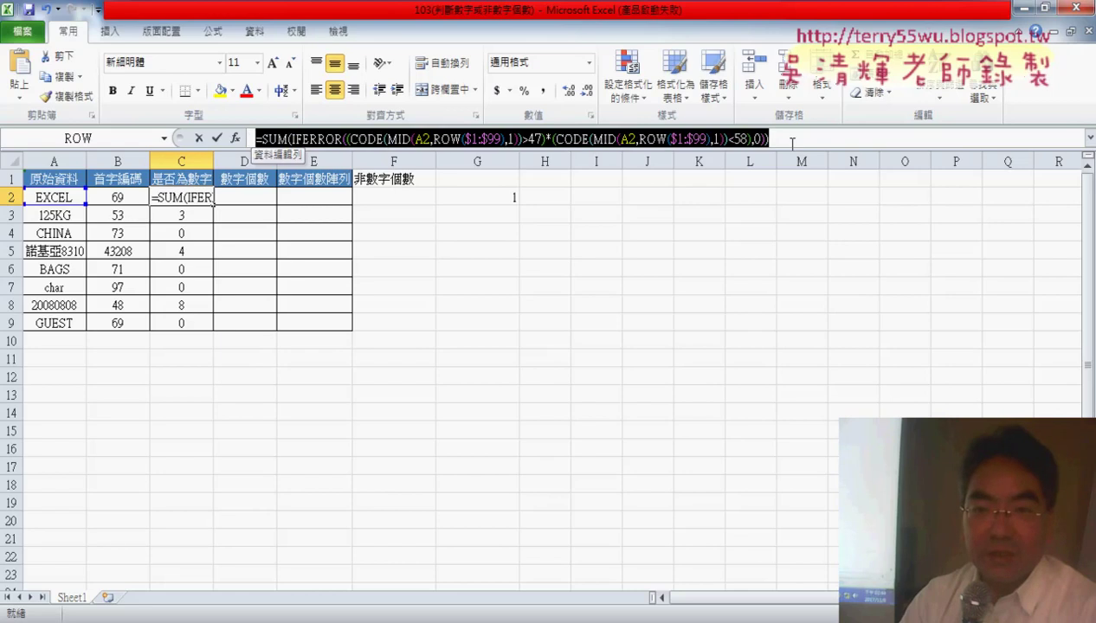
pyautogui.rightClick(679, 141)
pyautogui.click(709, 175)
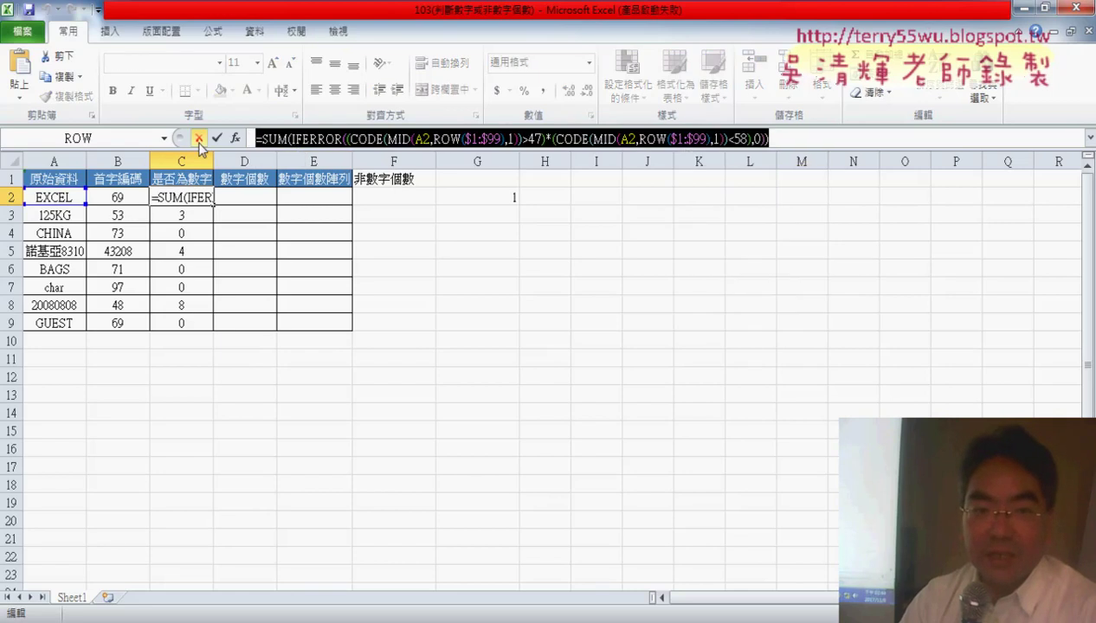
# Step: Paste the copied digit-count formula into E2 and commit it as an array formula
pyautogui.click(199, 138)
pyautogui.click(313, 197)
pyautogui.rightClick(313, 197)
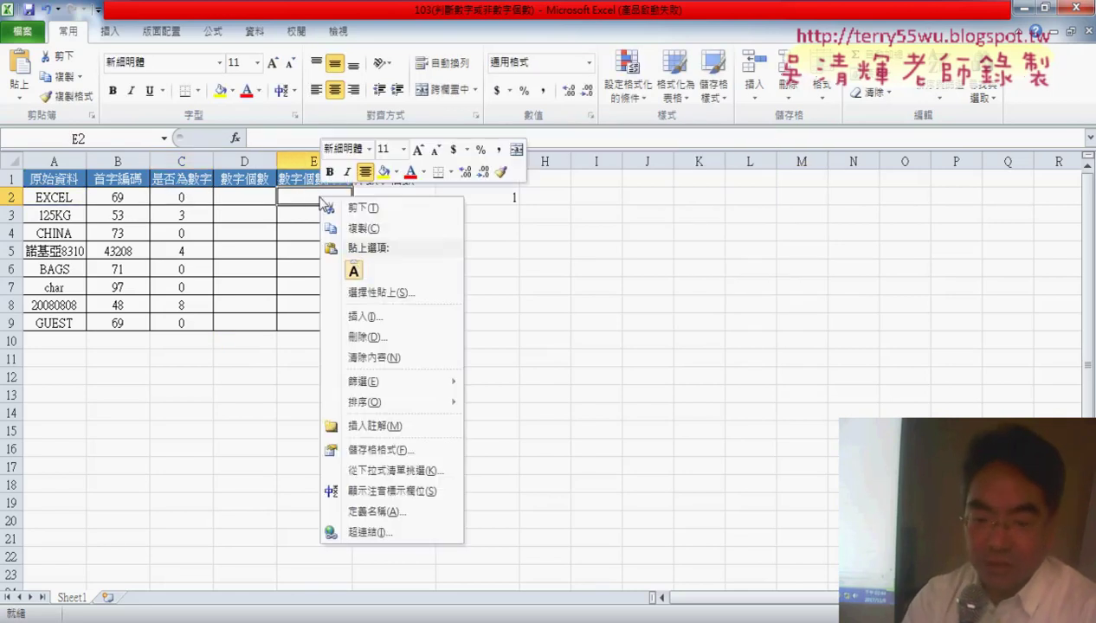
pyautogui.click(350, 262)
pyautogui.click(372, 141)
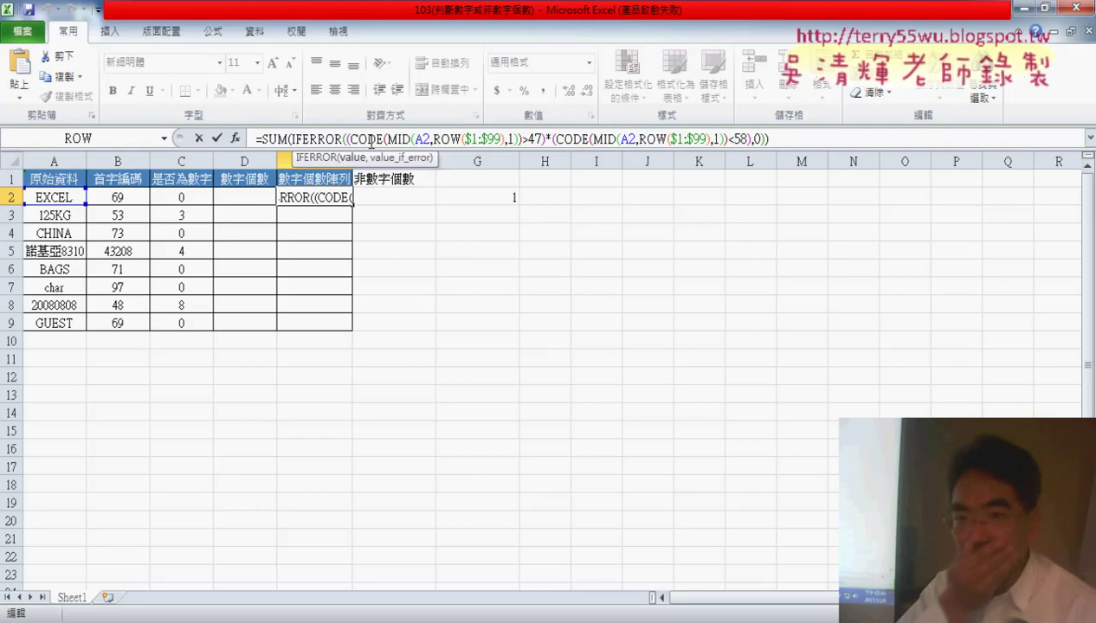
pyautogui.hotkey('ctrl', 'shift', 'Return')
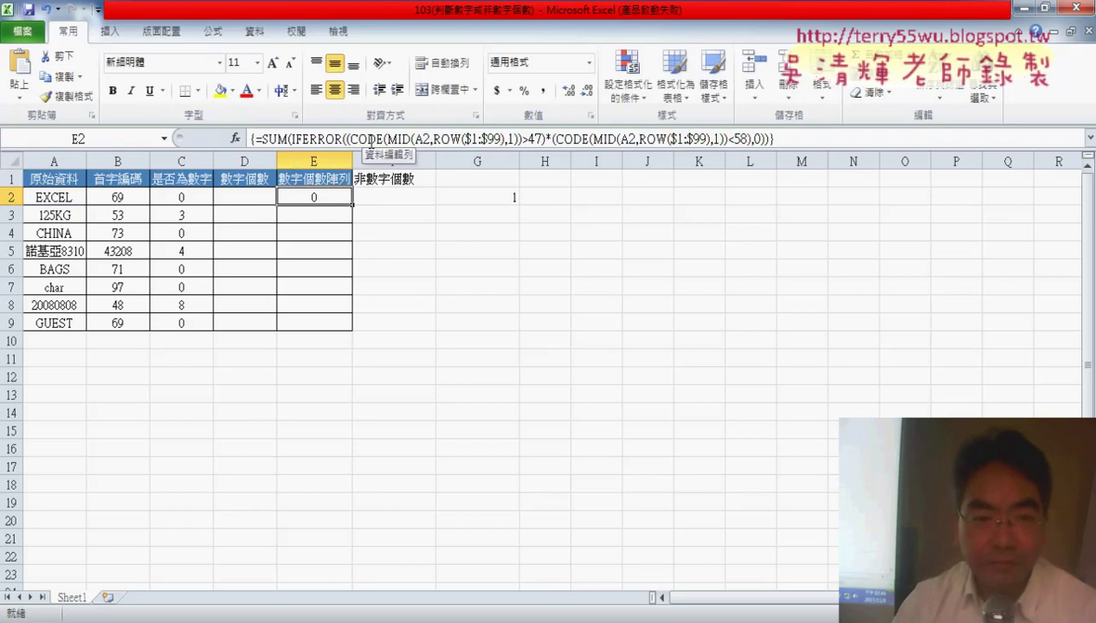
# Step: Fill E2's array formula down to E9 (0, 3, 0, 4, 0, 0, 8, 0), then switch to PowerPoint
pyautogui.moveTo(353, 205); pyautogui.dragTo(347, 335)
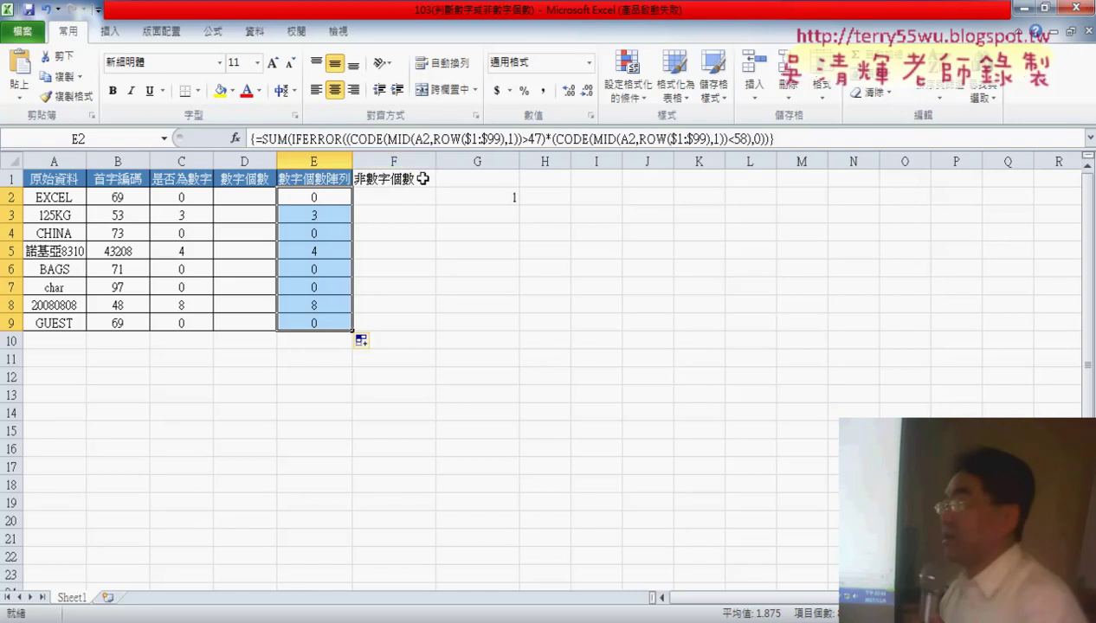
pyautogui.click(405, 197)
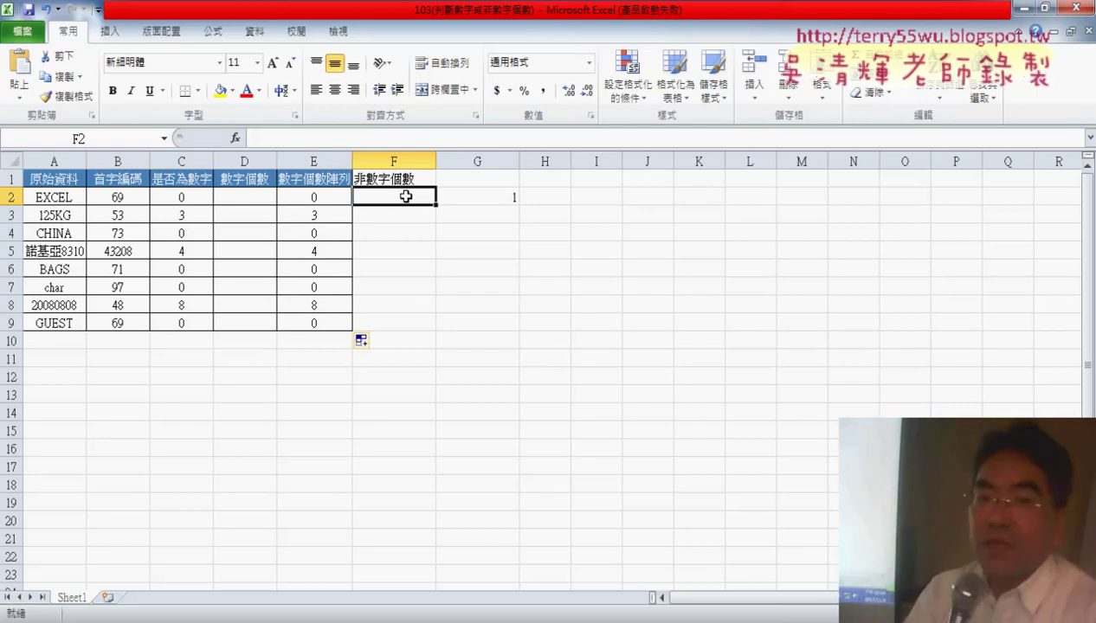
pyautogui.click(332, 198)
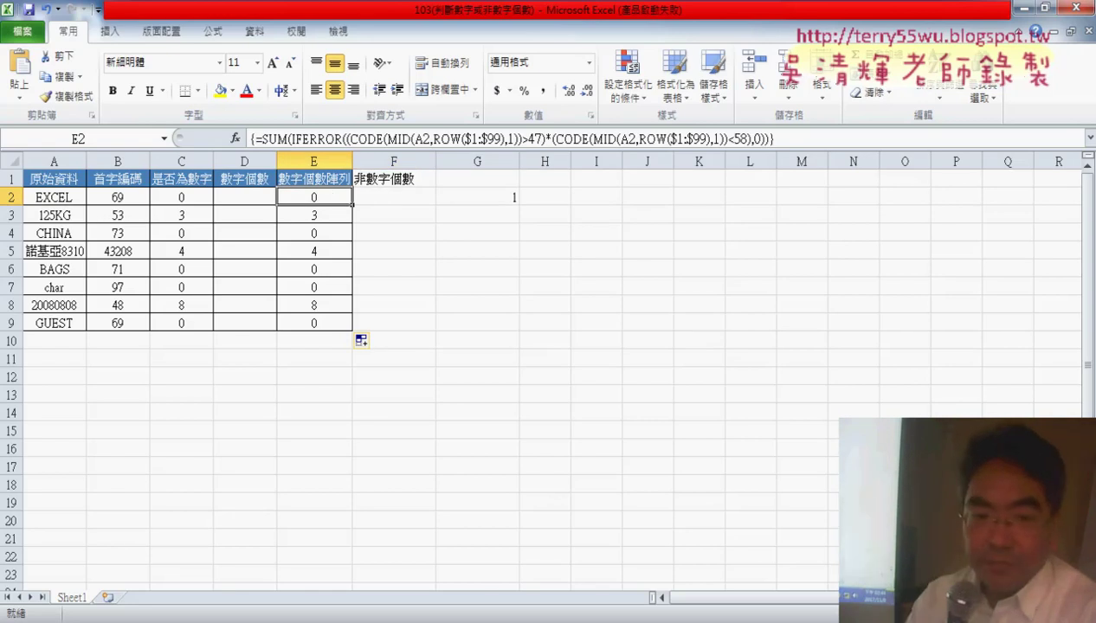
pyautogui.hotkey('alt', 'Tab')
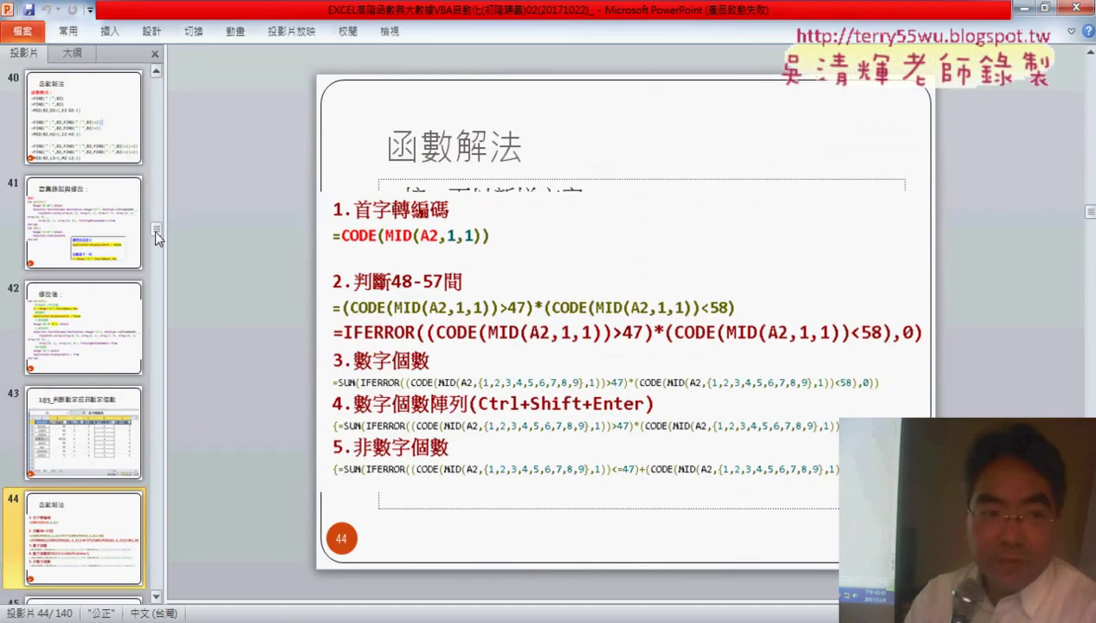
# Step: On the ASCII編碼 slide, draw arrows into the code table marking the codes just below 48
pyautogui.moveTo(155, 229); pyautogui.dragTo(155, 187)
pyautogui.scroll(9, 151, 178)
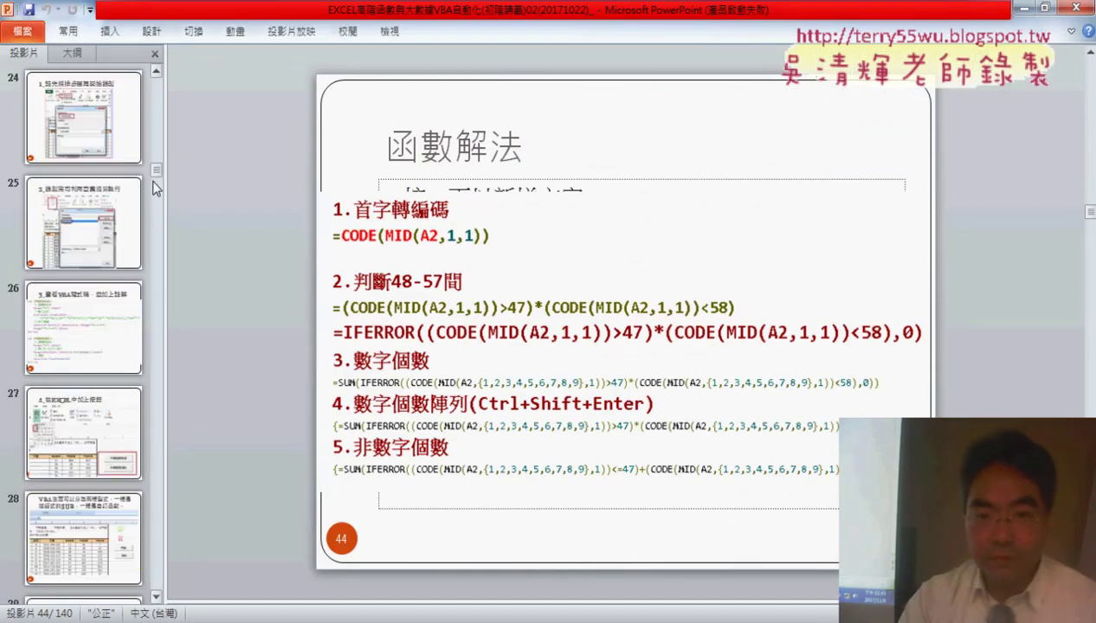
pyautogui.click(104, 150)
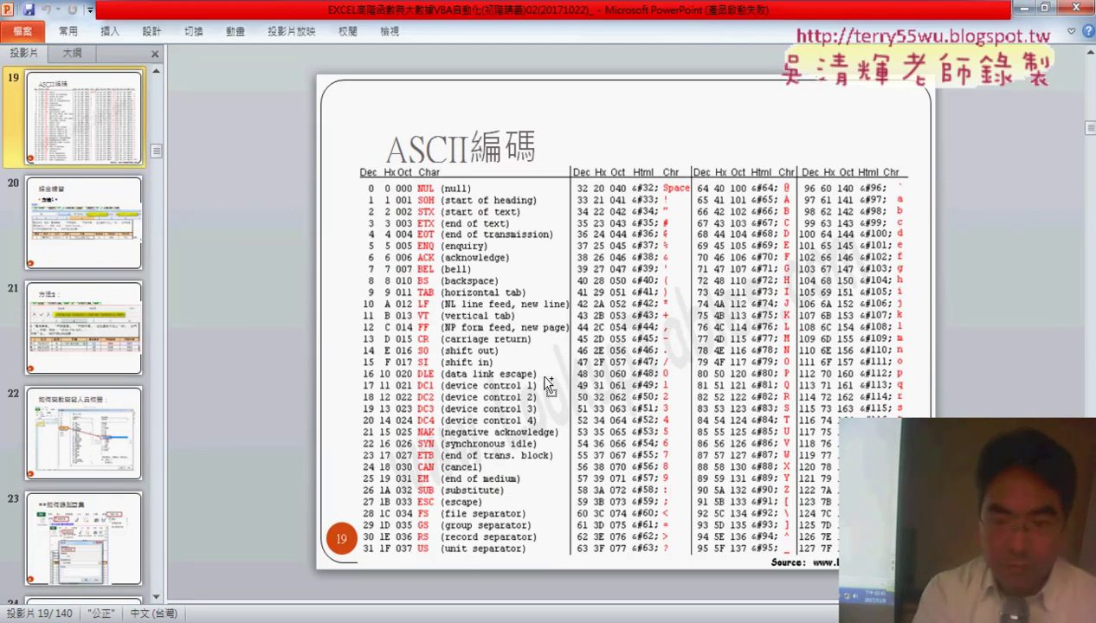
pyautogui.moveTo(665, 367)
pyautogui.mouseDown()
pyautogui.moveTo(568, 363)
pyautogui.moveTo(567, 305)
pyautogui.mouseUp()
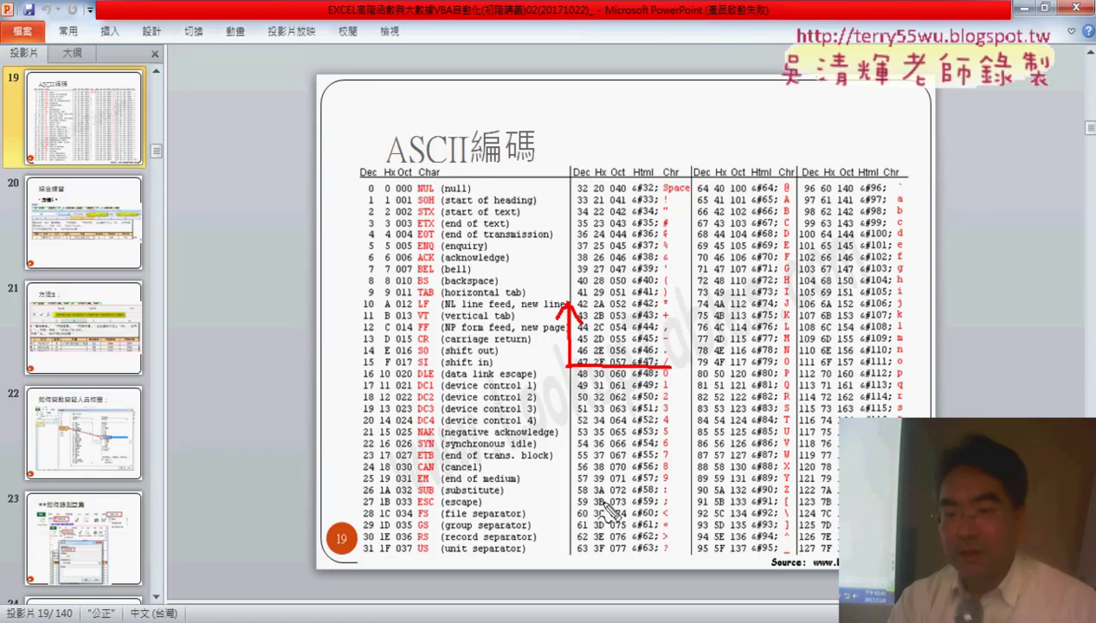
pyautogui.moveTo(575, 495); pyautogui.dragTo(681, 491)
pyautogui.moveTo(573, 492); pyautogui.dragTo(594, 538)
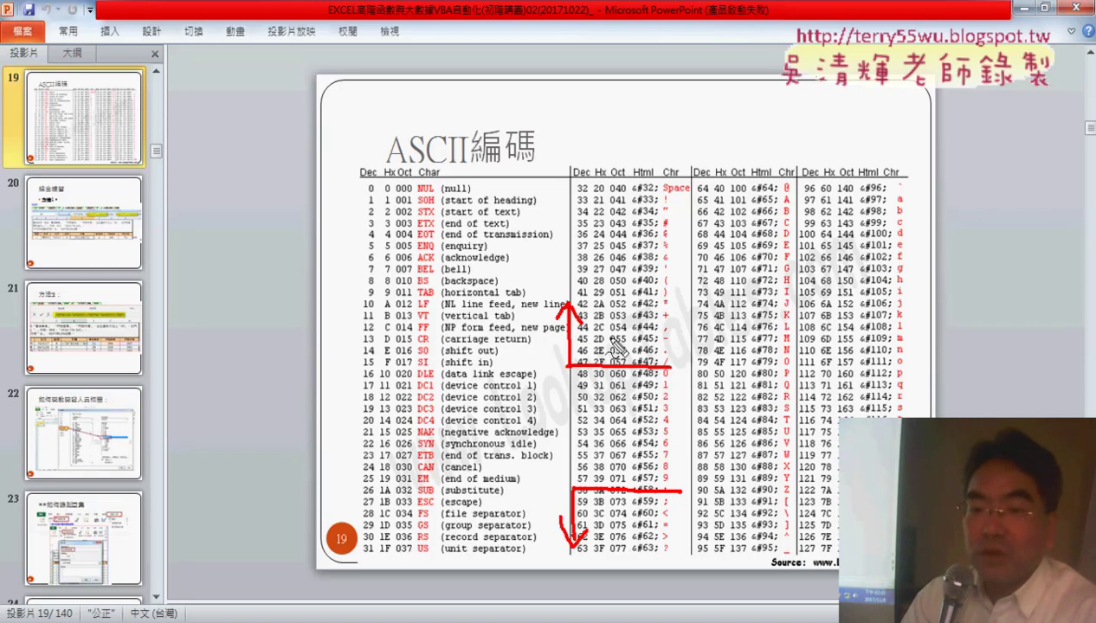
# Step: Circle code 50, write And and Or notes, then erase all ink and minimize PowerPoint
pyautogui.moveTo(725, 372); pyautogui.dragTo(720, 371)
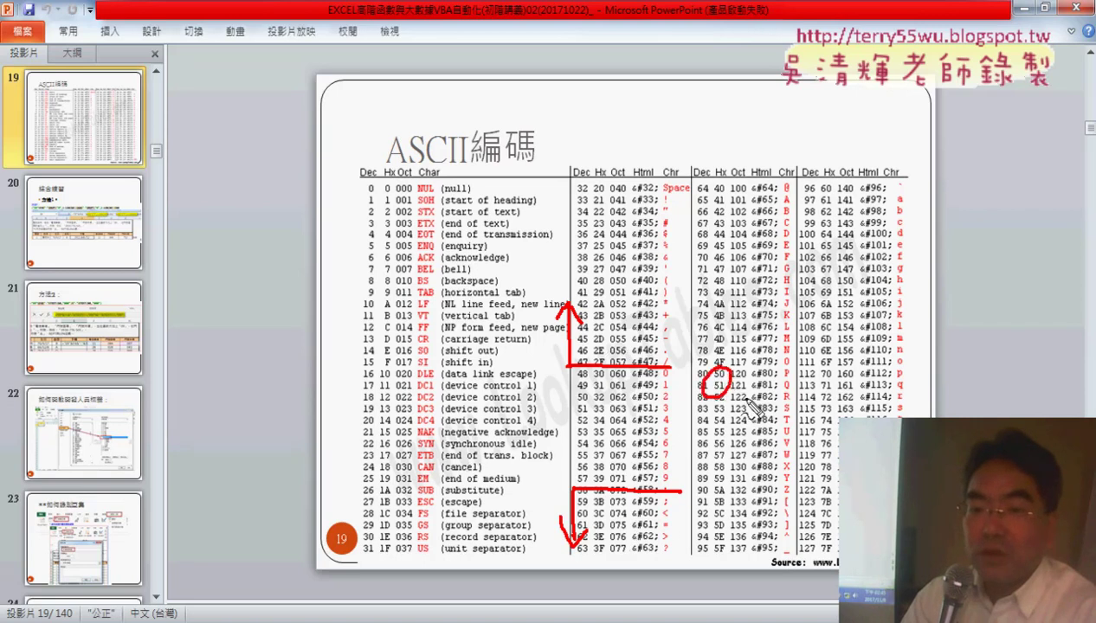
pyautogui.moveTo(741, 412); pyautogui.dragTo(762, 386)
pyautogui.moveTo(559, 447); pyautogui.dragTo(612, 447)
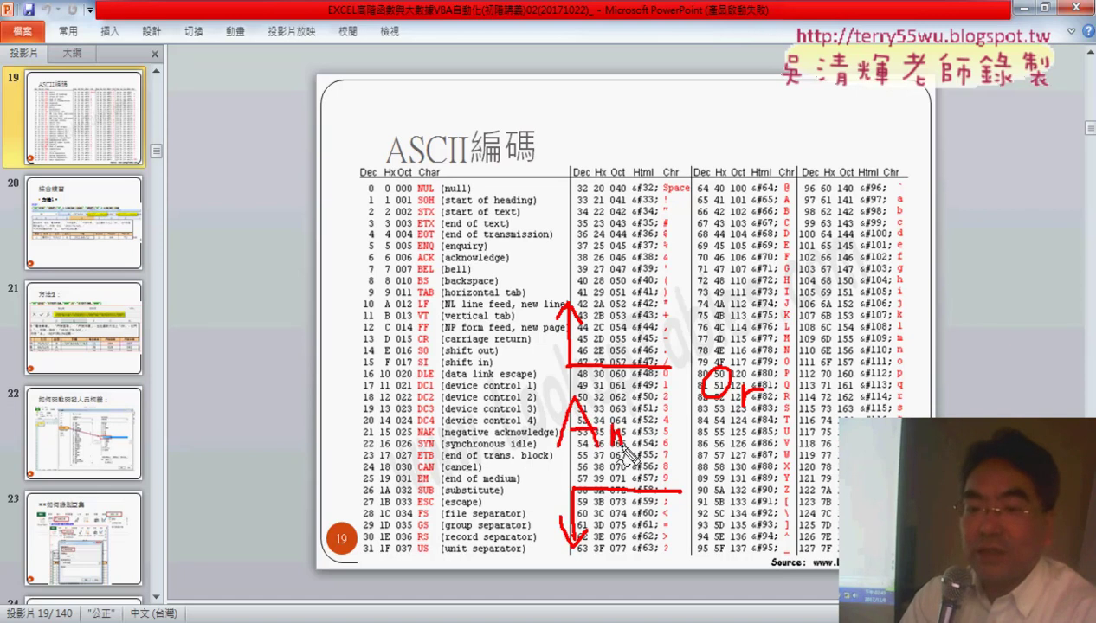
pyautogui.moveTo(649, 390)
pyautogui.mouseDown()
pyautogui.moveTo(651, 452)
pyautogui.moveTo(628, 455)
pyautogui.mouseUp()
pyautogui.moveTo(551, 466); pyautogui.dragTo(617, 468)
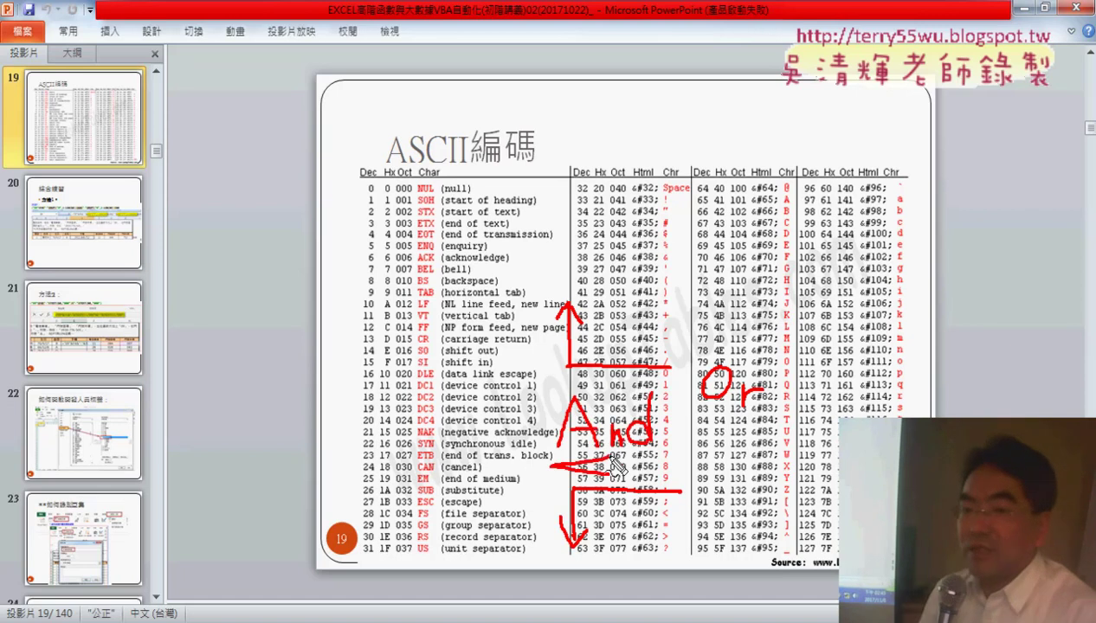
pyautogui.moveTo(703, 413); pyautogui.dragTo(755, 422)
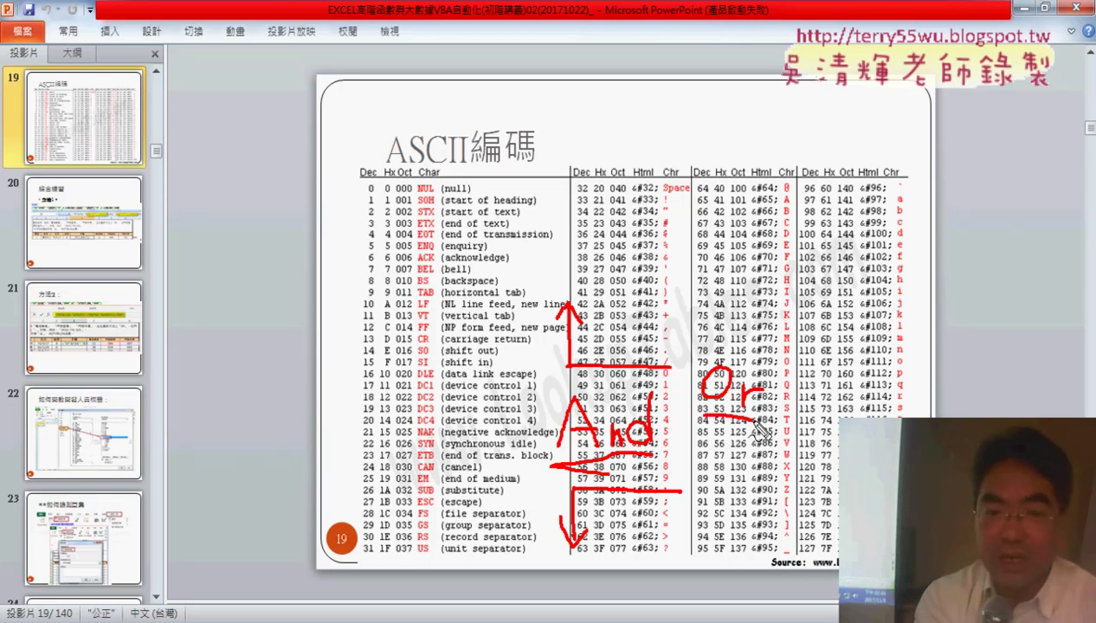
pyautogui.press('e')
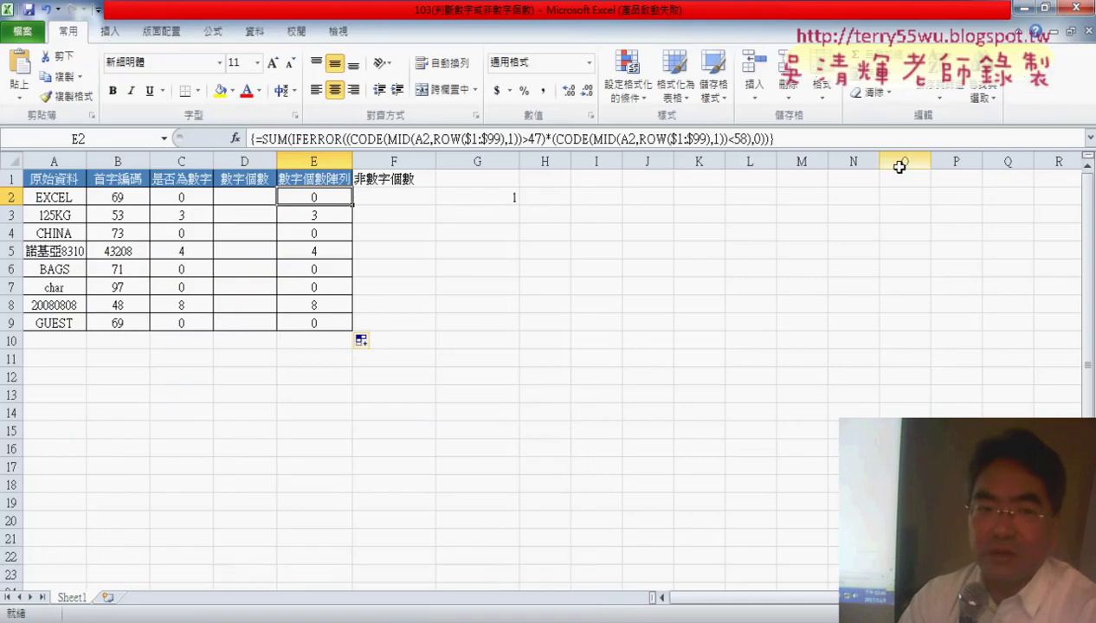
pyautogui.click(1024, 7)
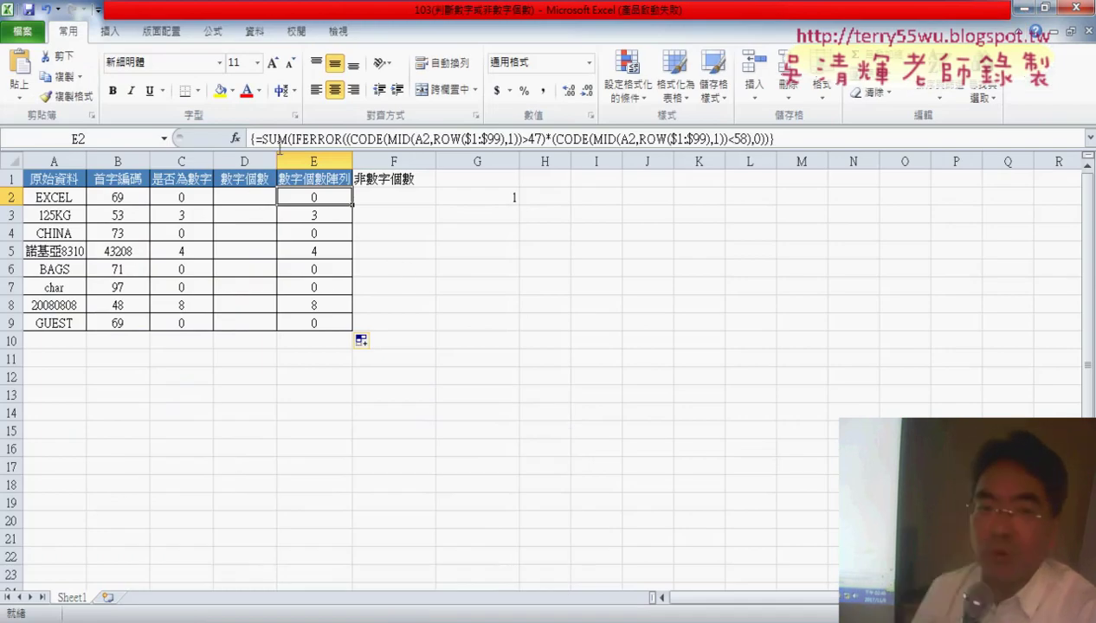
# Step: Strip the SUM(IFERROR wrapper and trailing ,0)) from C2's formula
pyautogui.click(126, 200)
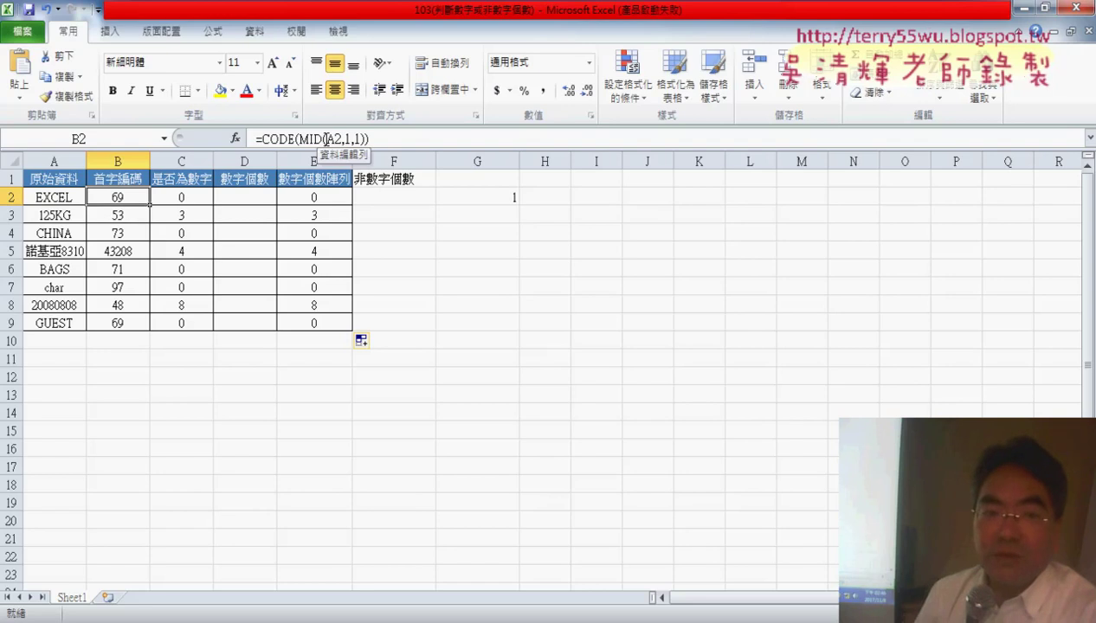
pyautogui.click(182, 198)
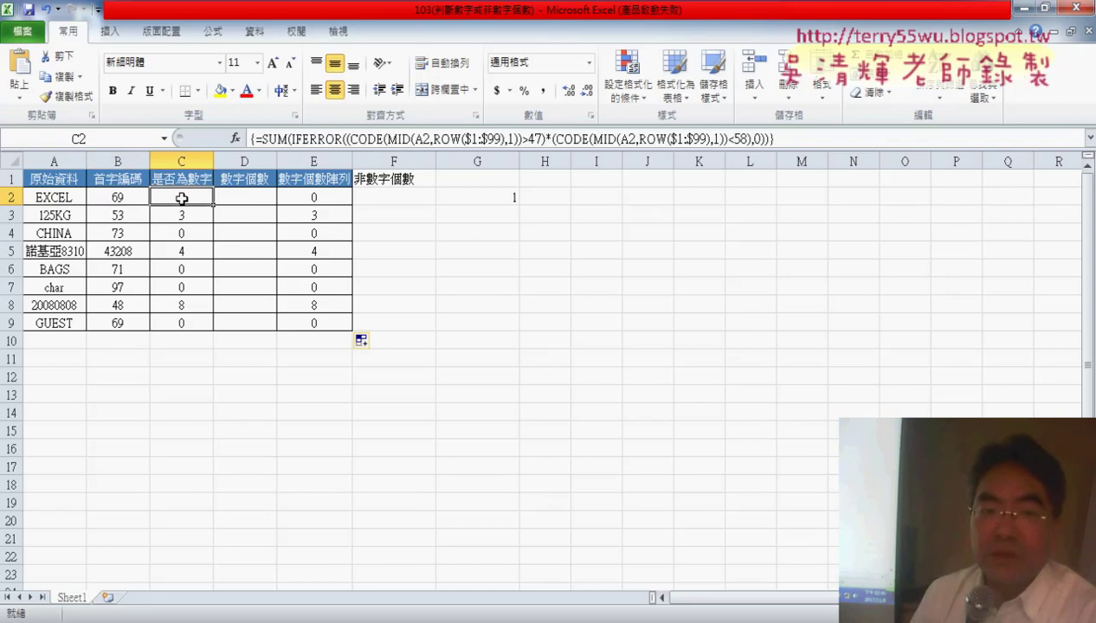
pyautogui.click(259, 138)
pyautogui.moveTo(260, 139); pyautogui.dragTo(346, 142)
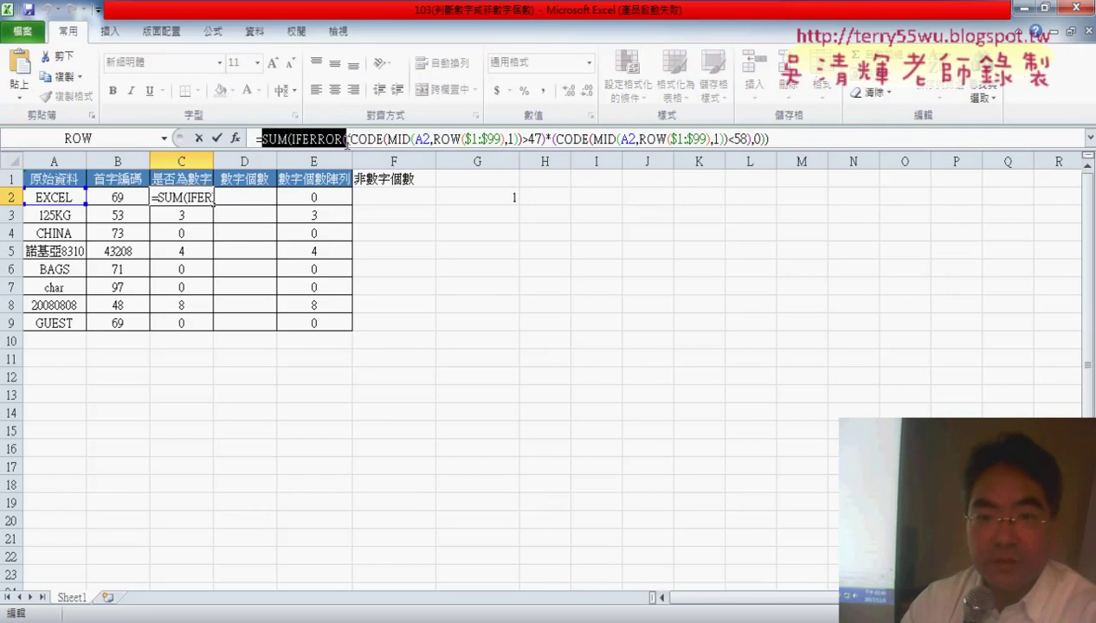
pyautogui.press('Delete')
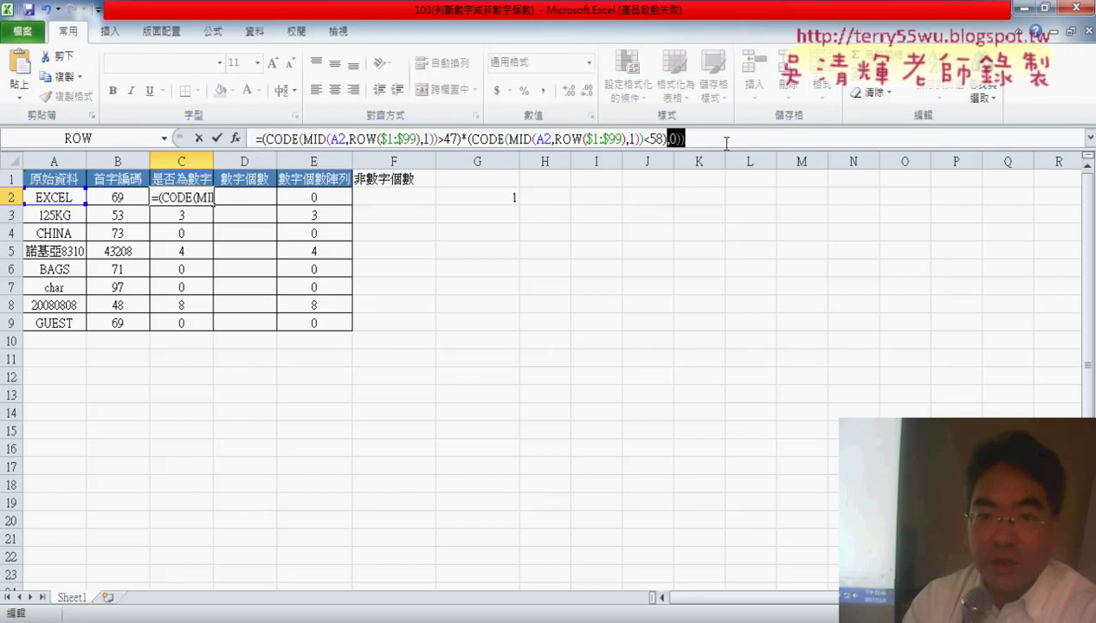
pyautogui.press('Delete')
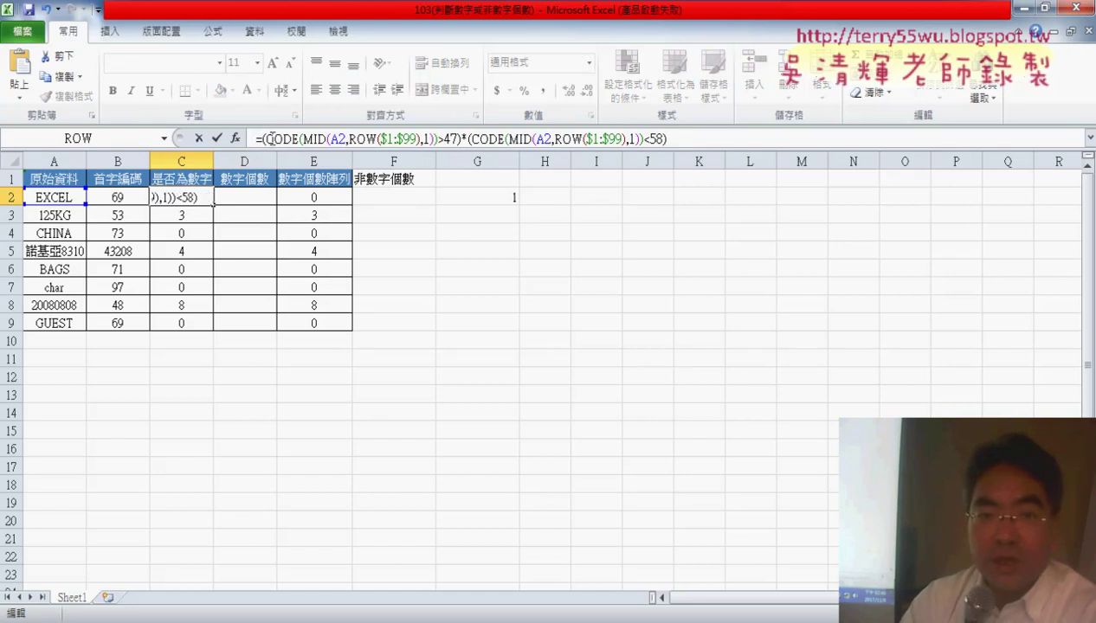
# Step: Check the >47 and <58 comparisons, commit C2, and fill it to C9 (0, 1, 0, 0, 0, 0, 1, 0)
pyautogui.moveTo(461, 139); pyautogui.dragTo(262, 138)
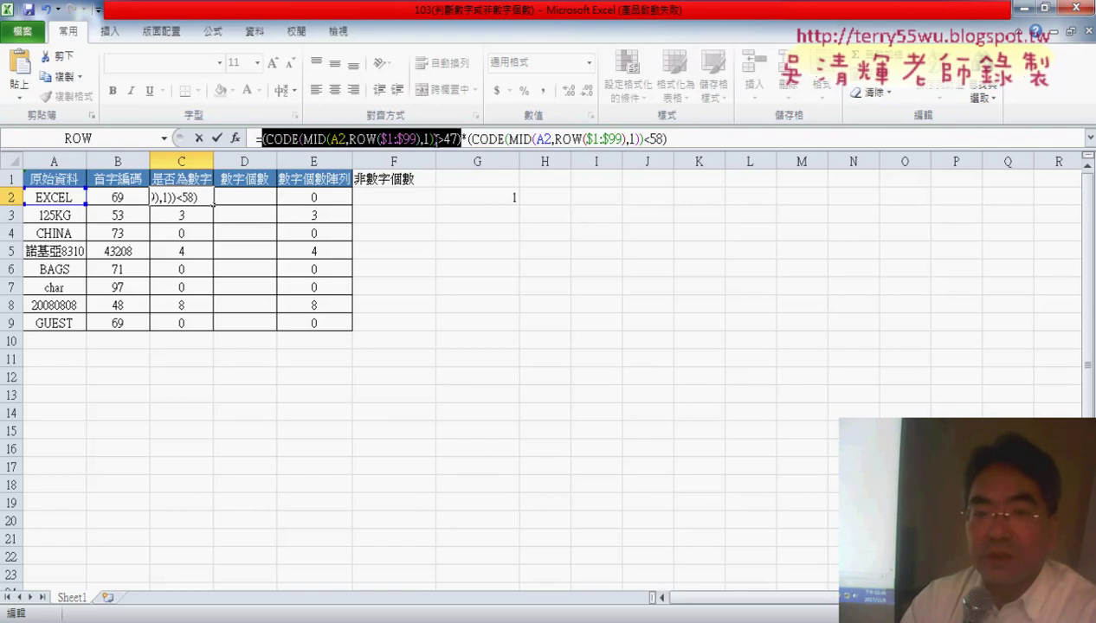
pyautogui.moveTo(467, 138); pyautogui.dragTo(667, 139)
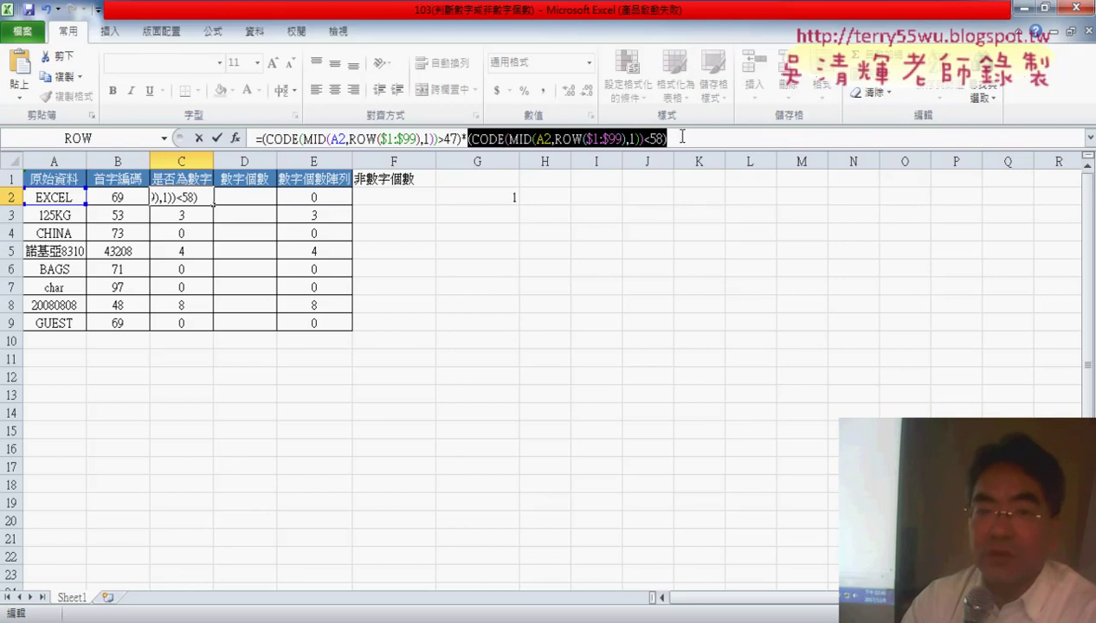
pyautogui.click(217, 139)
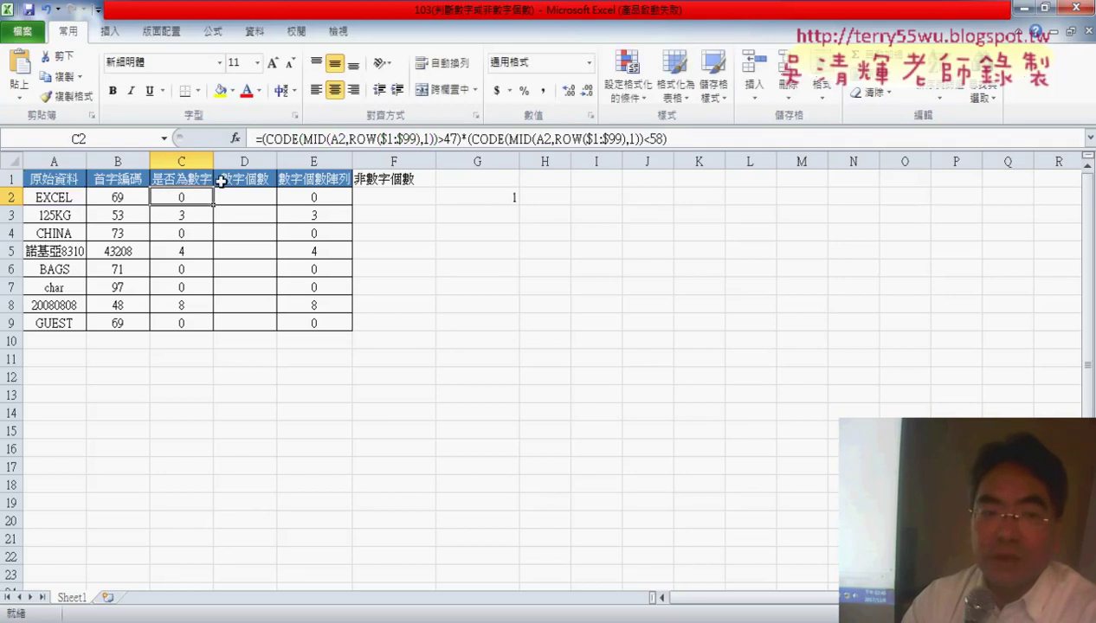
pyautogui.moveTo(215, 199); pyautogui.dragTo(211, 332)
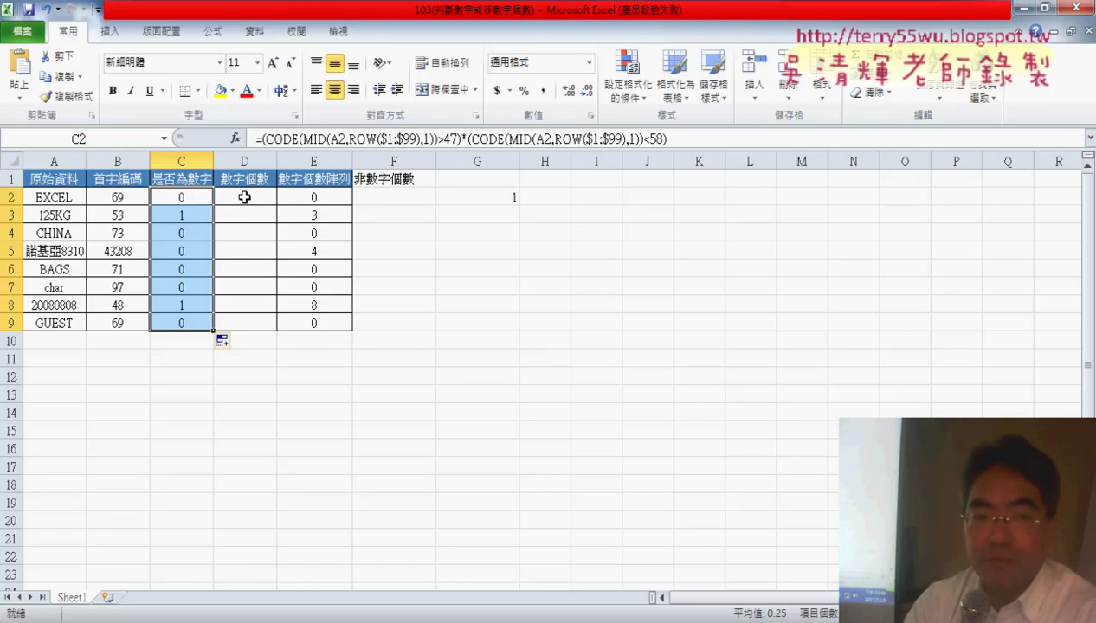
# Step: Copy C2's formula text from the formula bar without changing C2
pyautogui.click(244, 198)
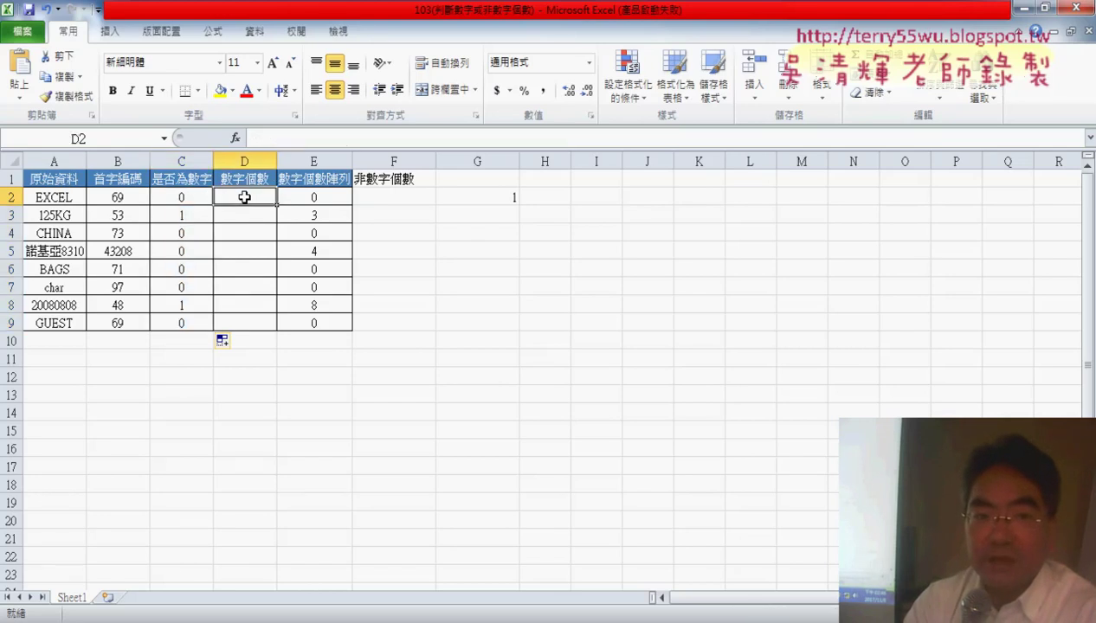
pyautogui.click(193, 197)
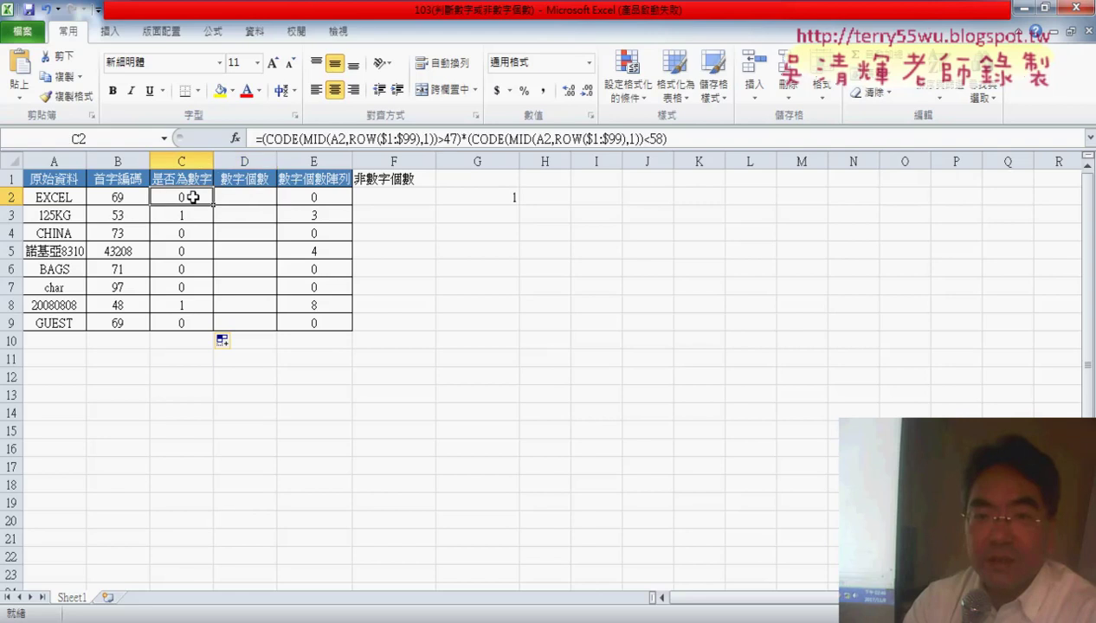
pyautogui.click(257, 139)
pyautogui.moveTo(256, 139); pyautogui.dragTo(401, 149)
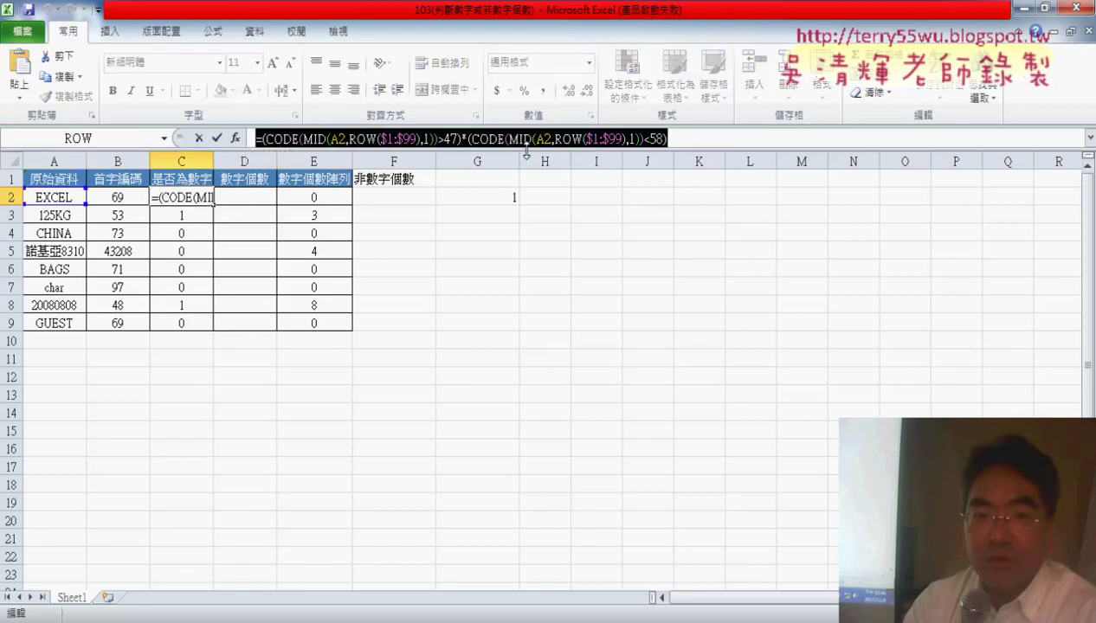
pyautogui.rightClick(401, 147)
pyautogui.click(430, 171)
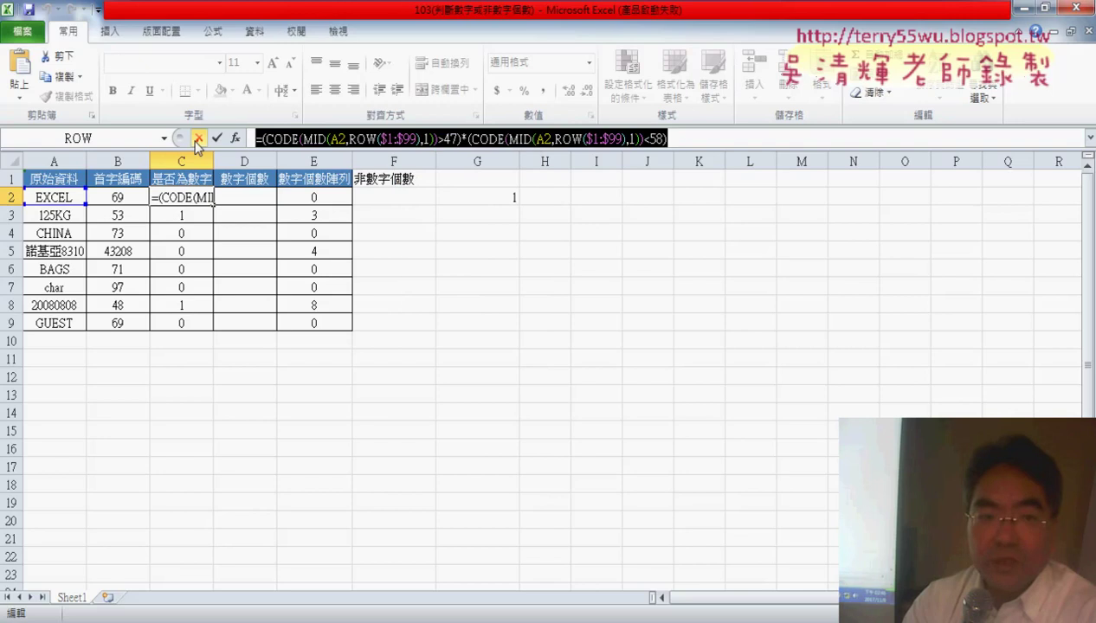
pyautogui.click(198, 138)
# Step: Try pasting the formula into D2, cancel so D2 stays empty, then return to PowerPoint
pyautogui.click(230, 198)
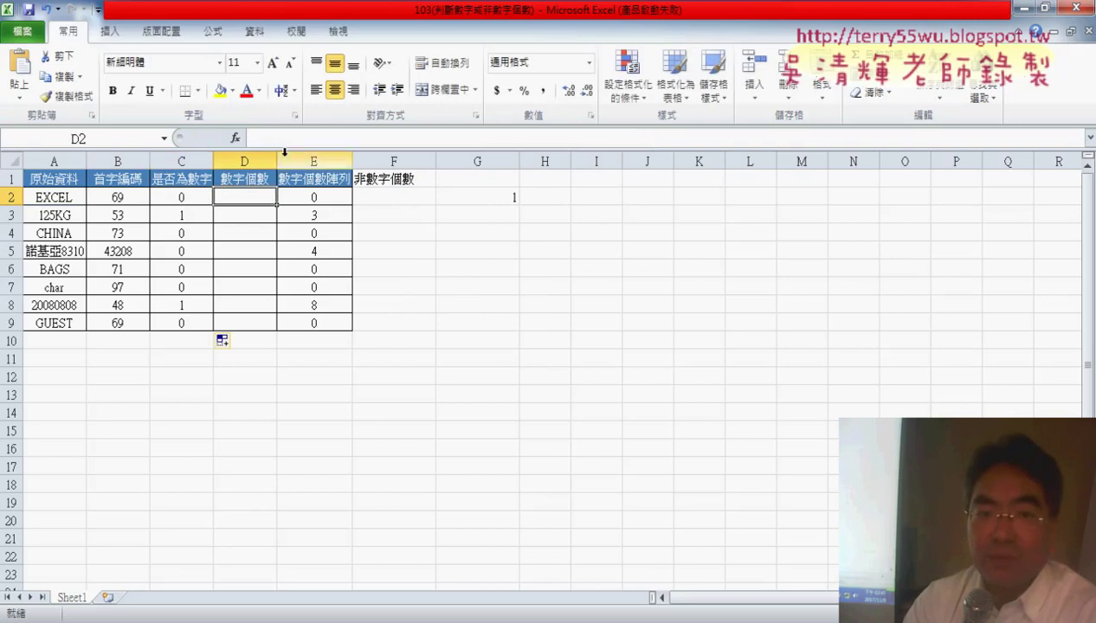
pyautogui.click(279, 137)
pyautogui.rightClick(279, 137)
pyautogui.click(312, 213)
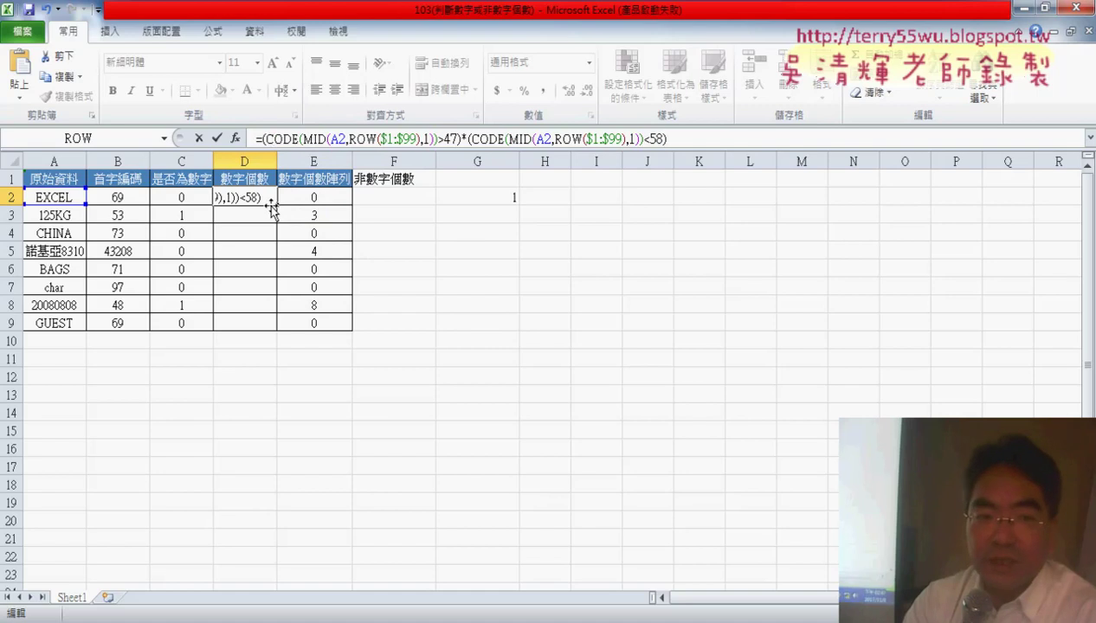
pyautogui.click(199, 138)
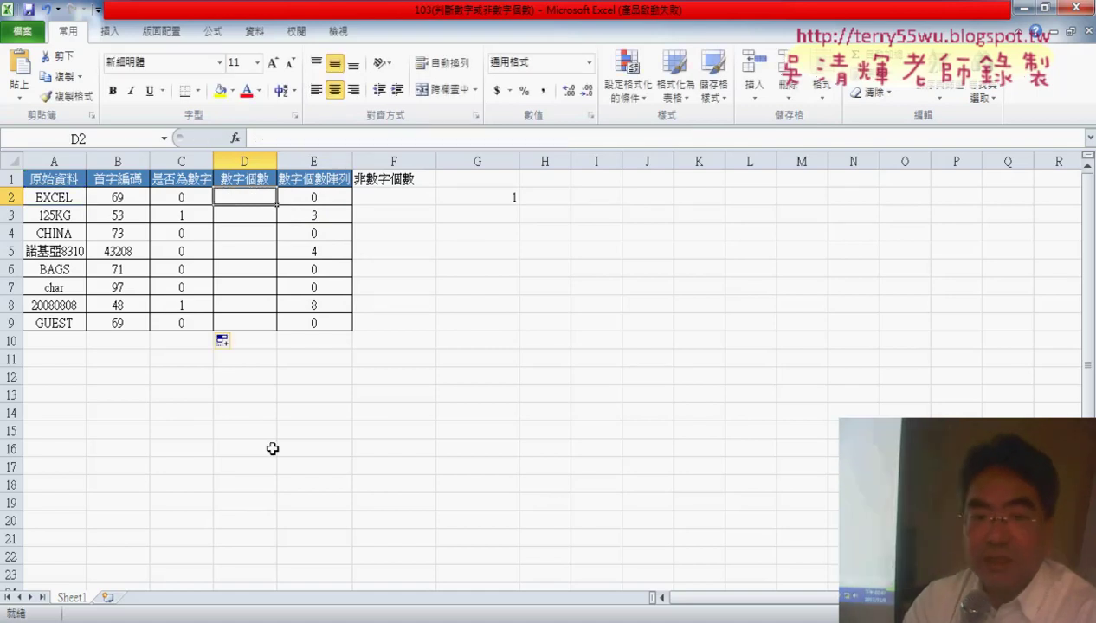
pyautogui.hotkey('alt', 'Tab')
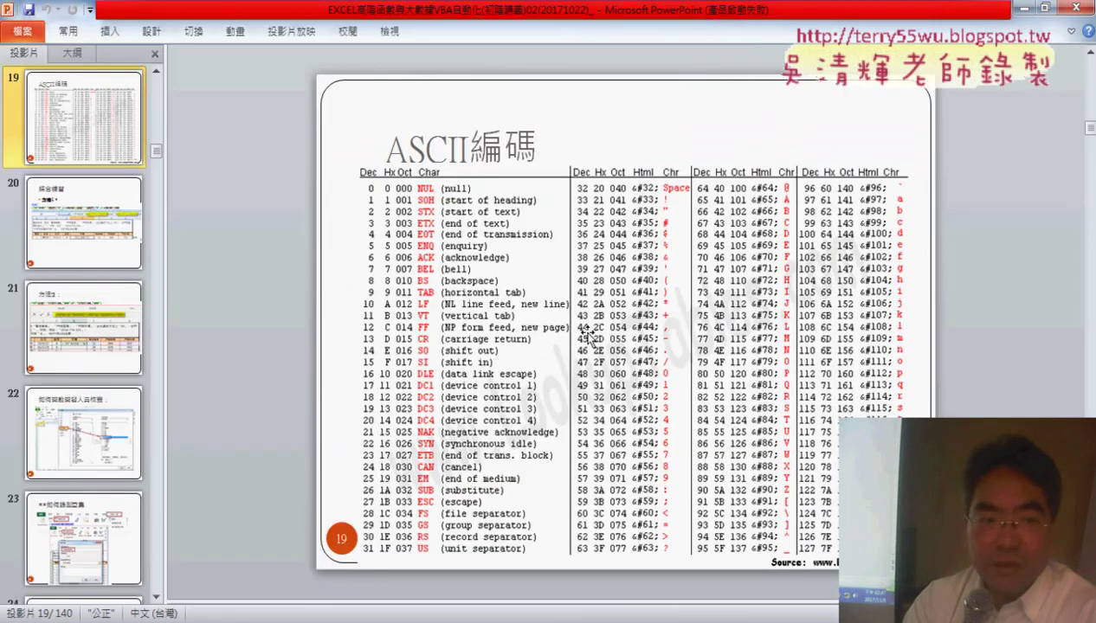
# Step: Scroll past slide 43 to slide 44, 函數解法, listing steps 首字轉編碼 through 非數字個數
pyautogui.scroll(-5, 589, 336)
pyautogui.scroll(-2, 589, 336)
pyautogui.scroll(-2, 589, 336)
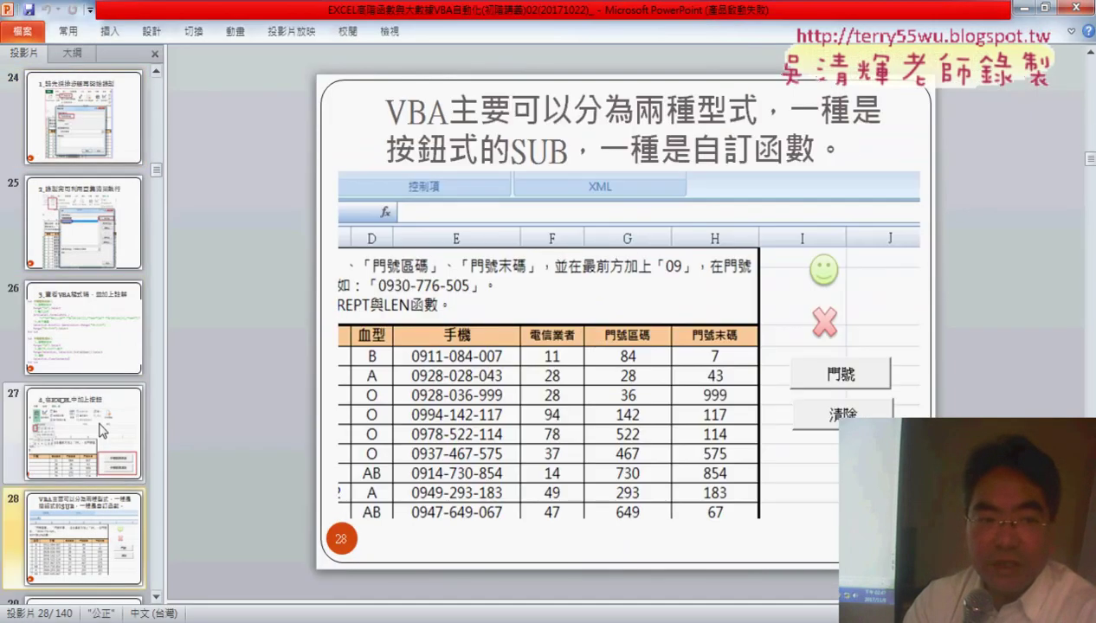
pyautogui.click(157, 173)
pyautogui.moveTo(157, 194); pyautogui.dragTo(159, 204)
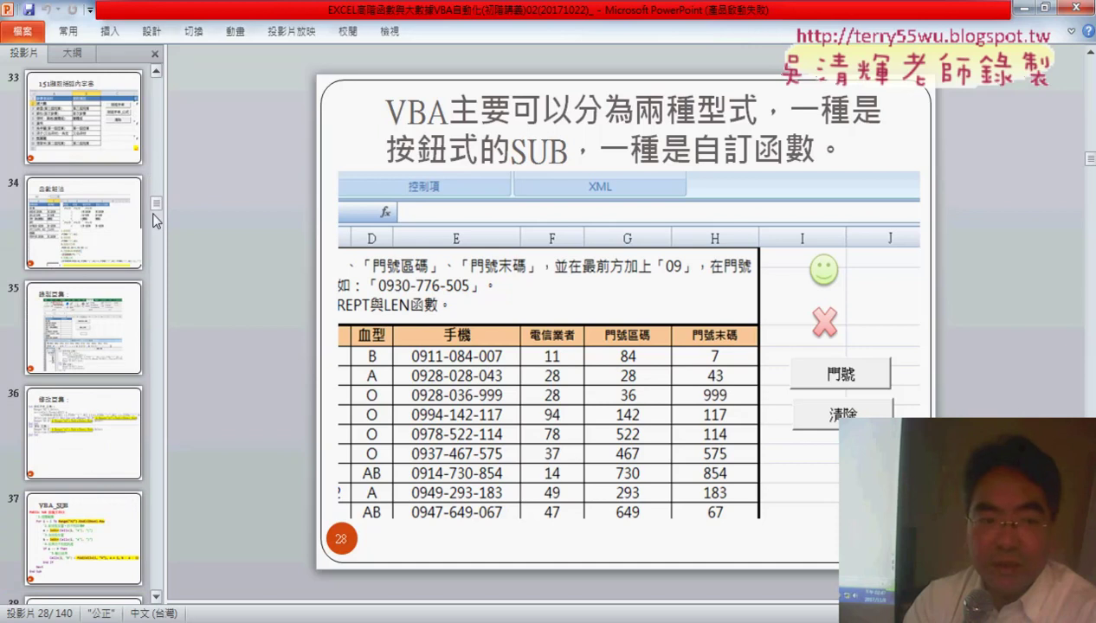
pyautogui.scroll(-3, 147, 277)
pyautogui.scroll(-3, 139, 363)
pyautogui.scroll(-3, 136, 389)
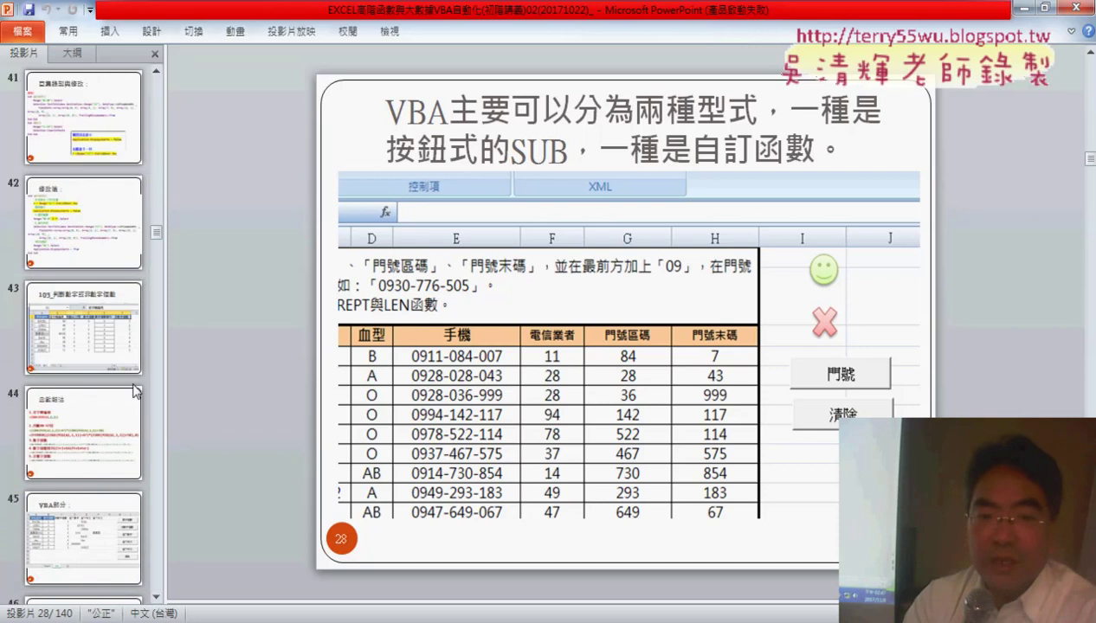
pyautogui.click(134, 381)
pyautogui.click(117, 431)
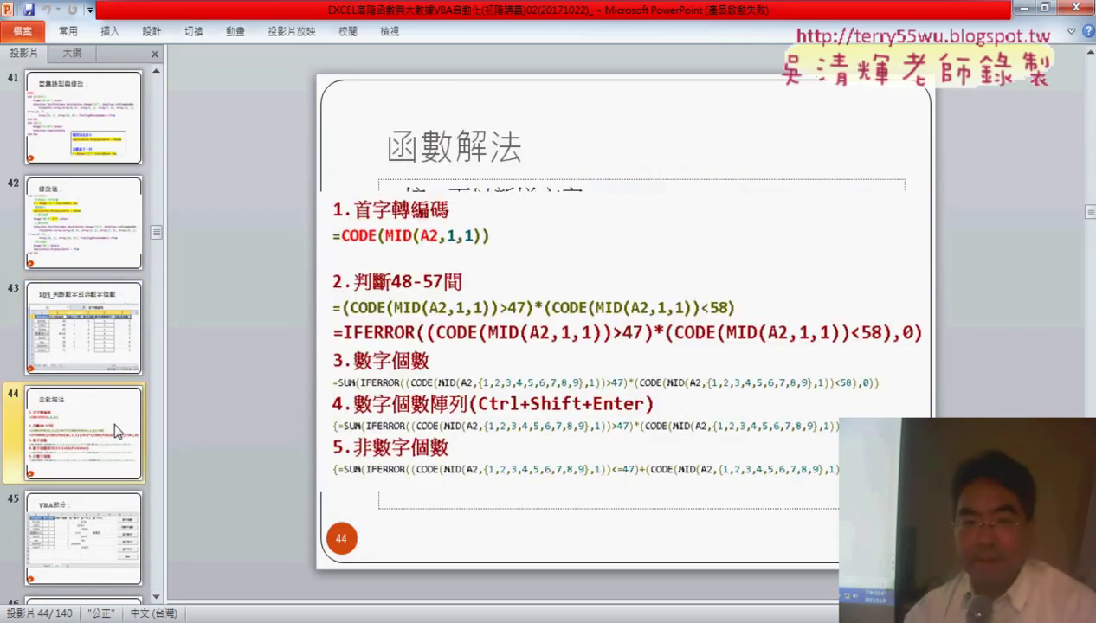